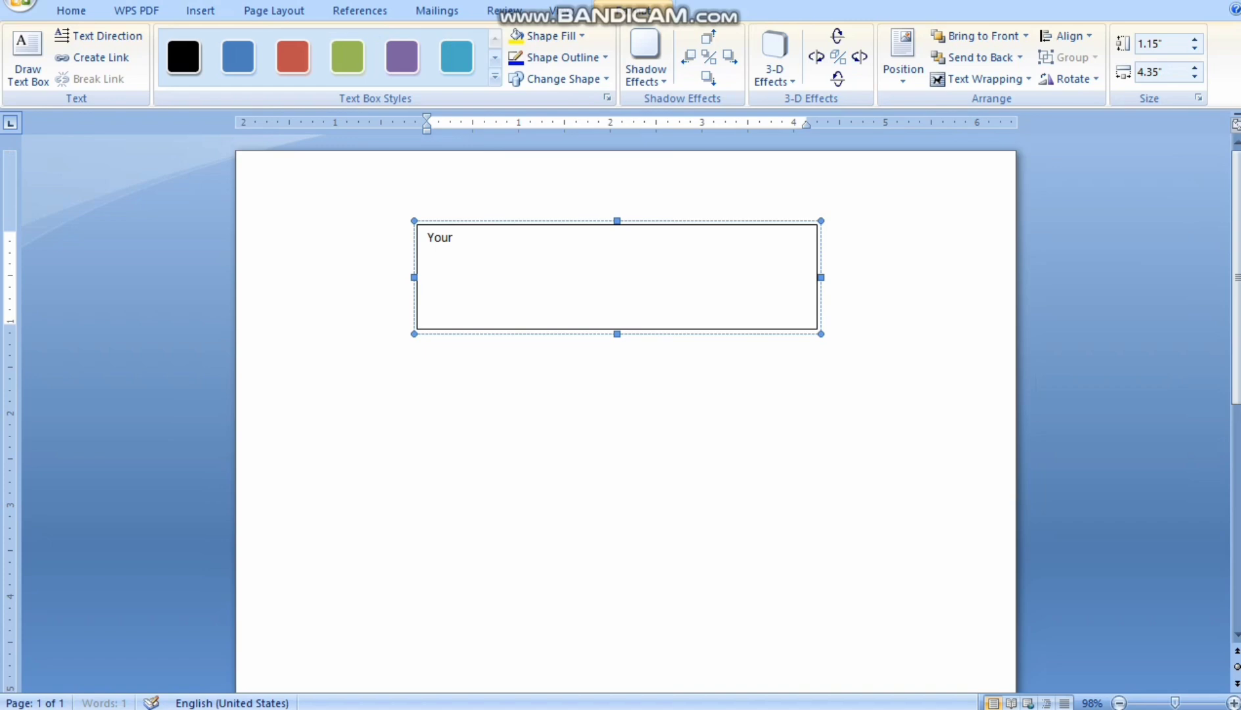
Step: Complete the text box heading as "Your Company Name" and correct the misspelled word to "Company"
type("pant  Name")
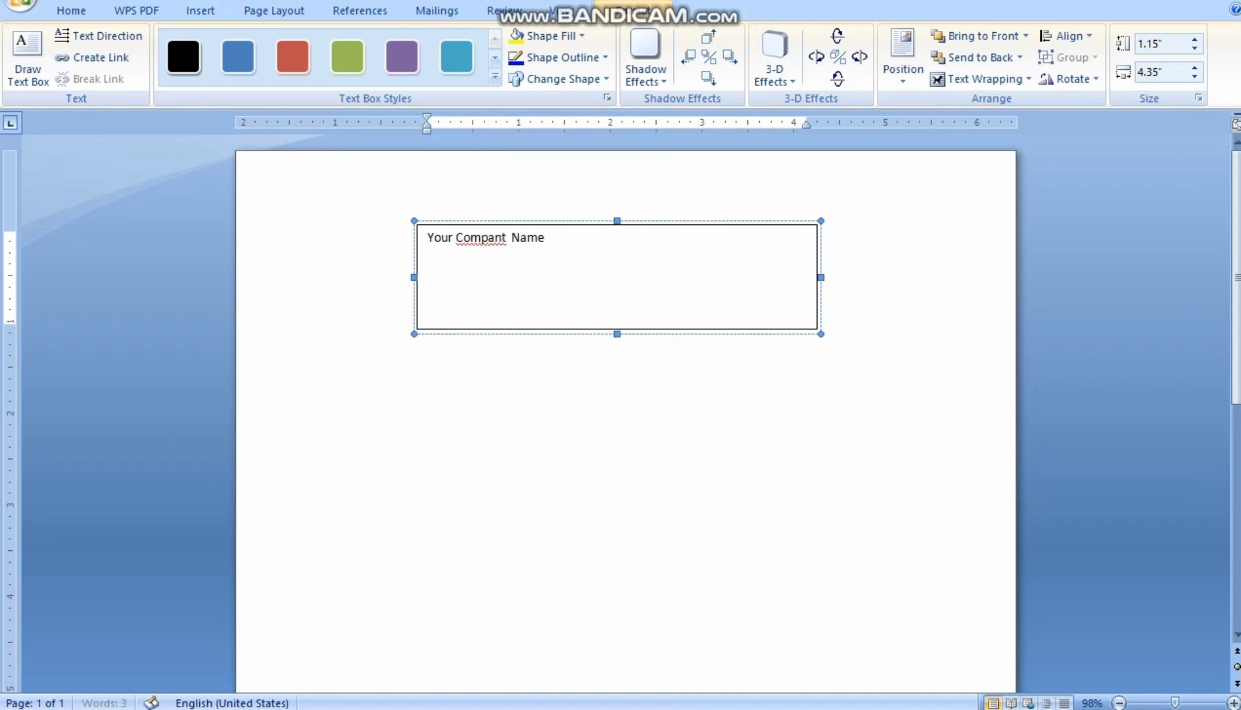
right_click(466, 237)
left_click(566, 336)
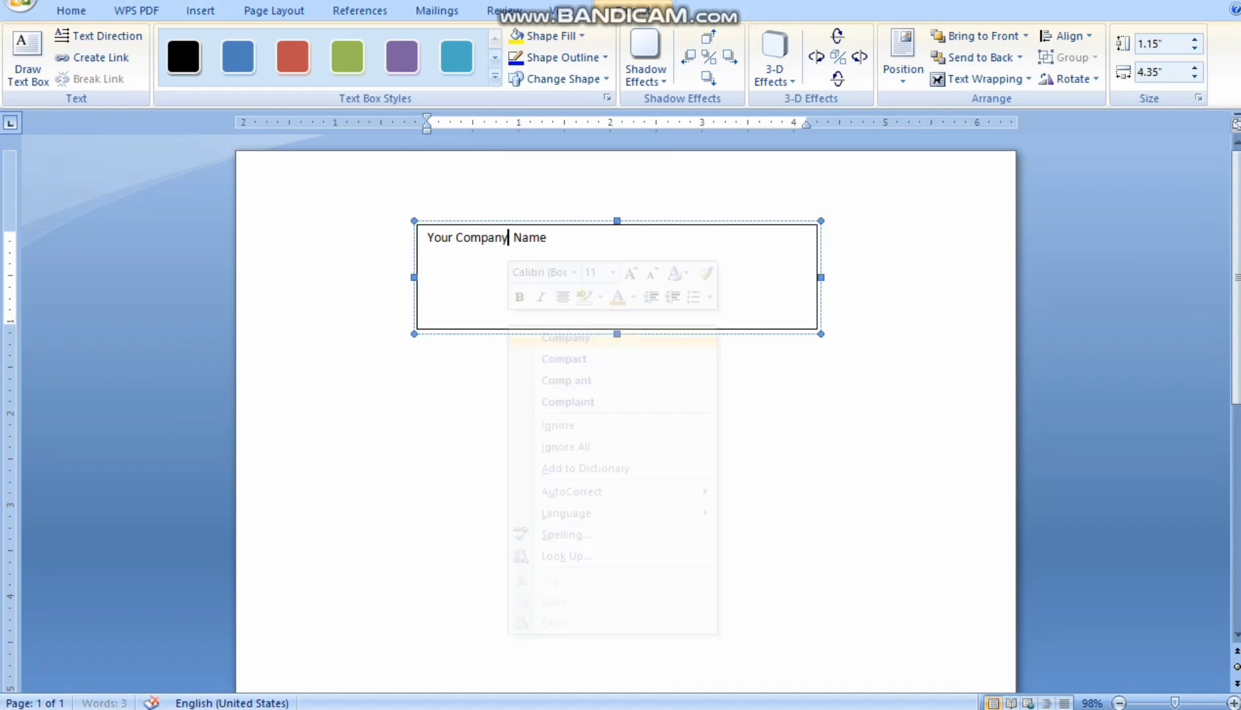
Step: Enlarge the whole company name text to 24 pt
key("ctrl+a")
left_click(71, 11)
left_click(271, 44)
left_click(271, 44)
left_click(270, 44)
left_click(271, 44)
left_click(270, 44)
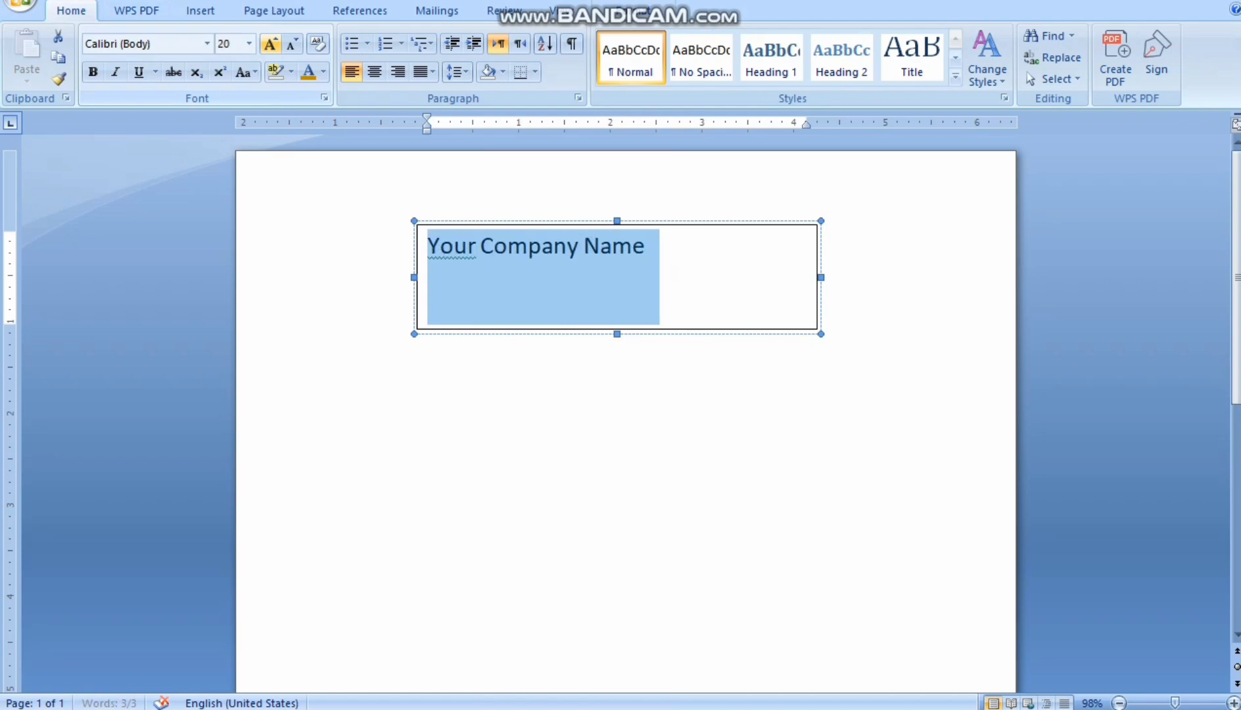
left_click(270, 44)
left_click(270, 44)
Step: Give the company name text a custom deep blue font color
left_click(323, 72)
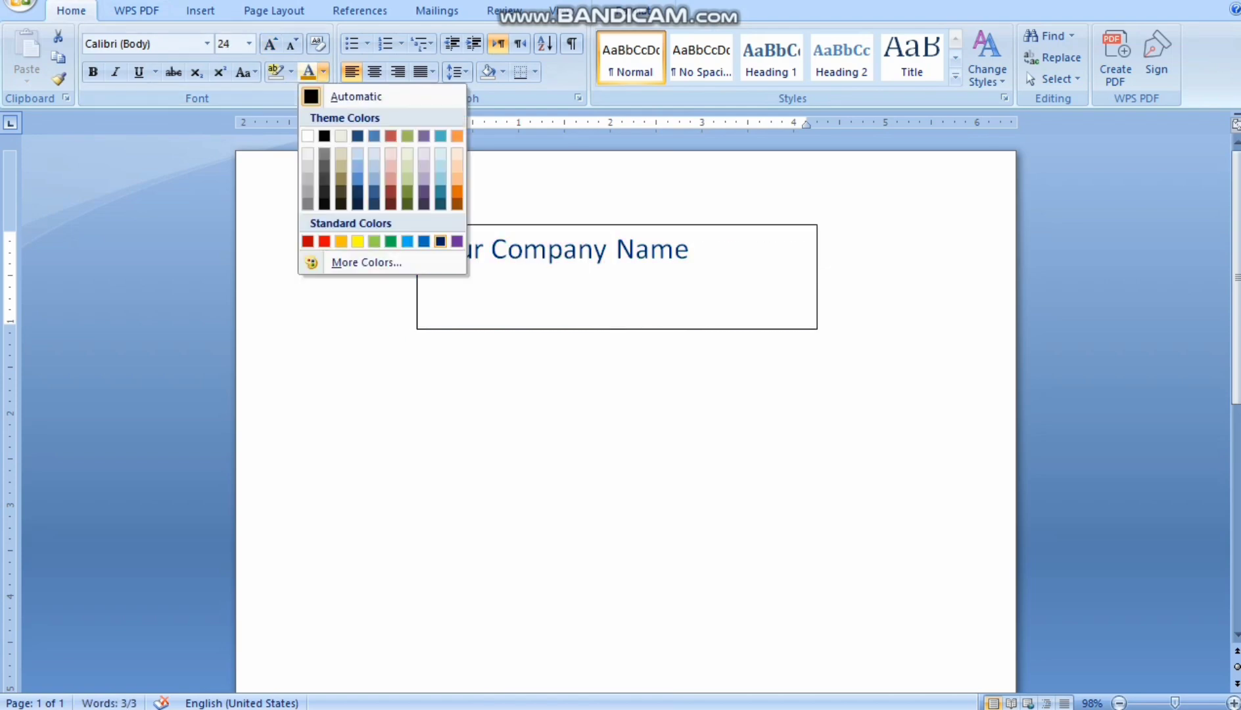
left_click(423, 241)
left_click(323, 72)
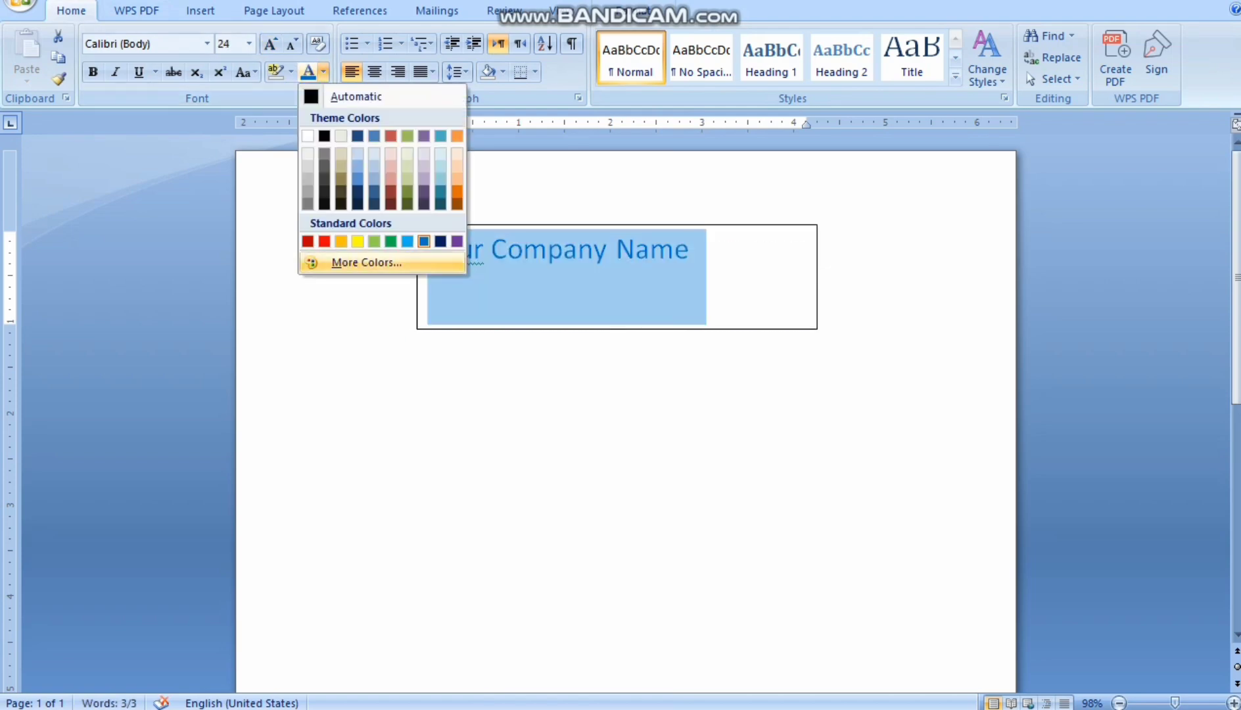
left_click(366, 263)
left_click_drag(678, 323, 678, 322)
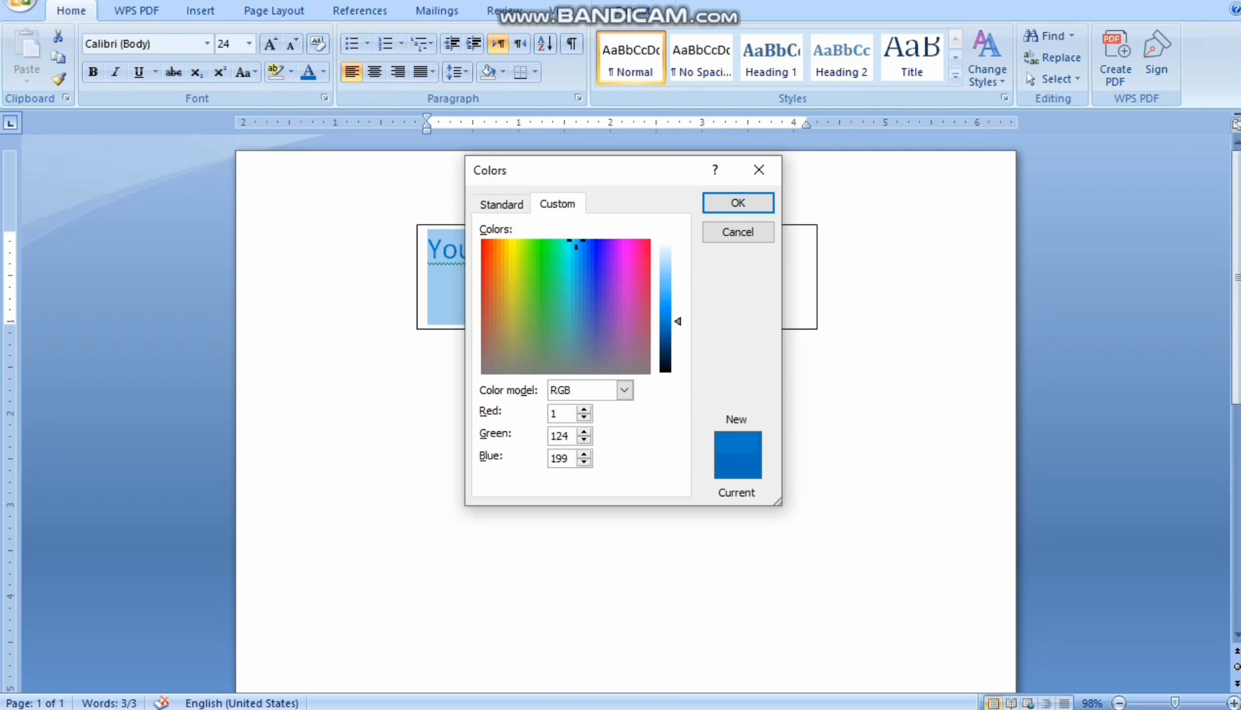
left_click(591, 247)
left_click(738, 202)
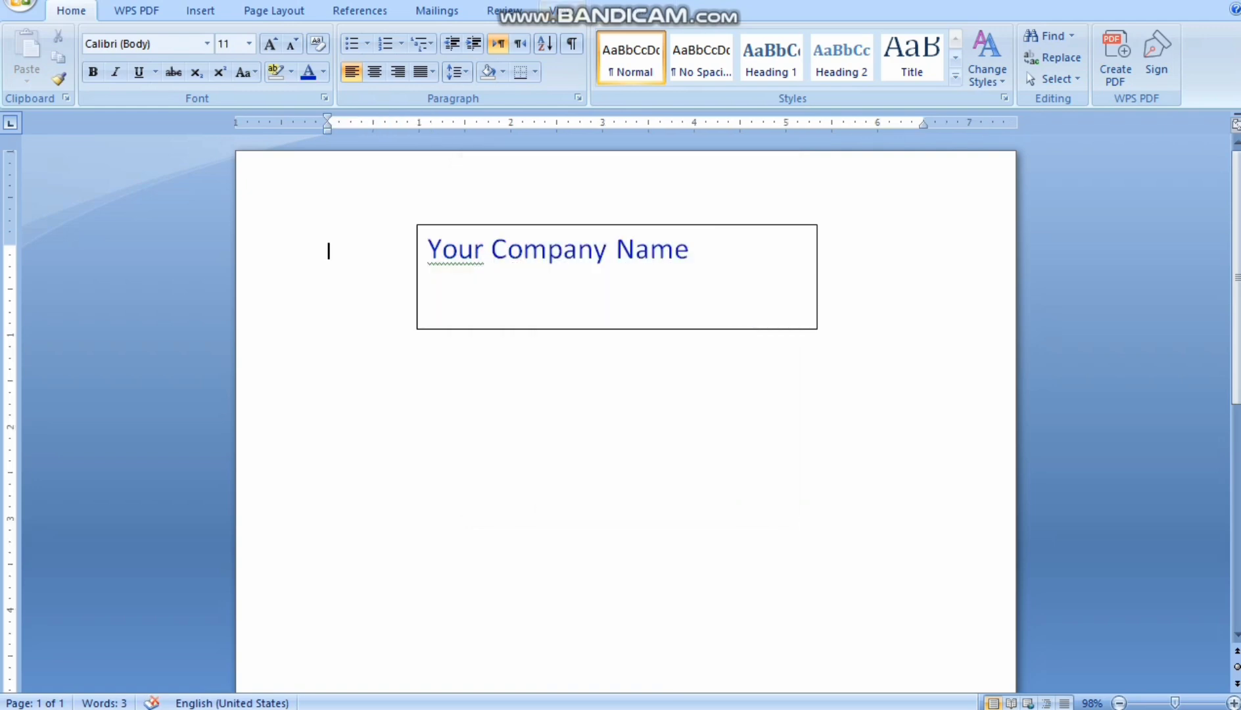
Step: Remove the outline and the fill from the company name text box
left_click(564, 250)
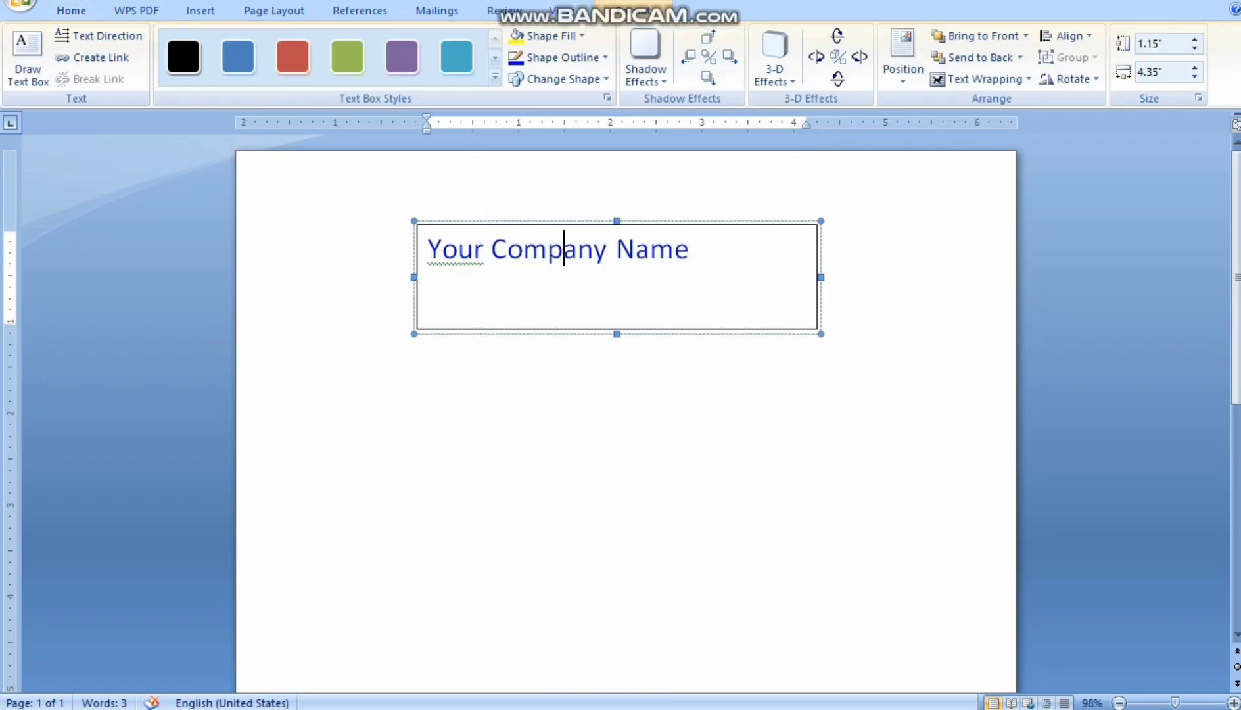
left_click(563, 57)
left_click(563, 262)
left_click(552, 36)
left_click(555, 240)
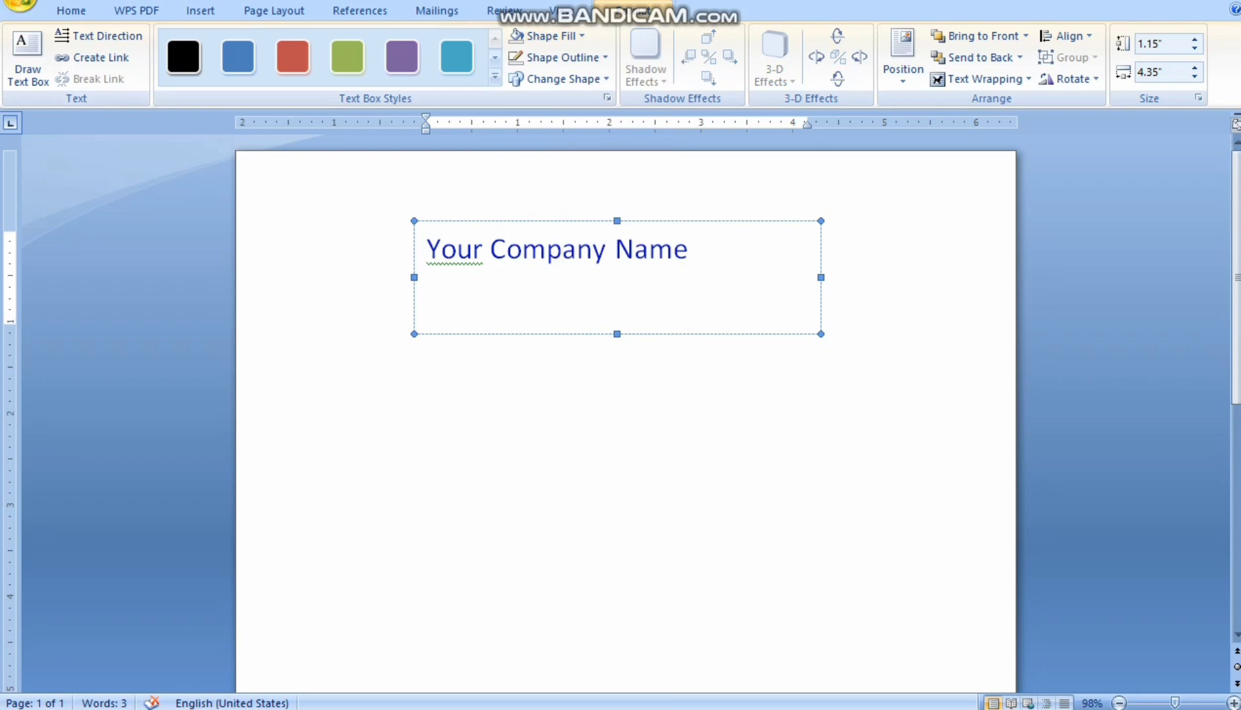
Step: Make the company name bold and increase its font size to 36 pt
left_click(71, 10)
key("ctrl+a")
left_click(270, 43)
left_click(269, 43)
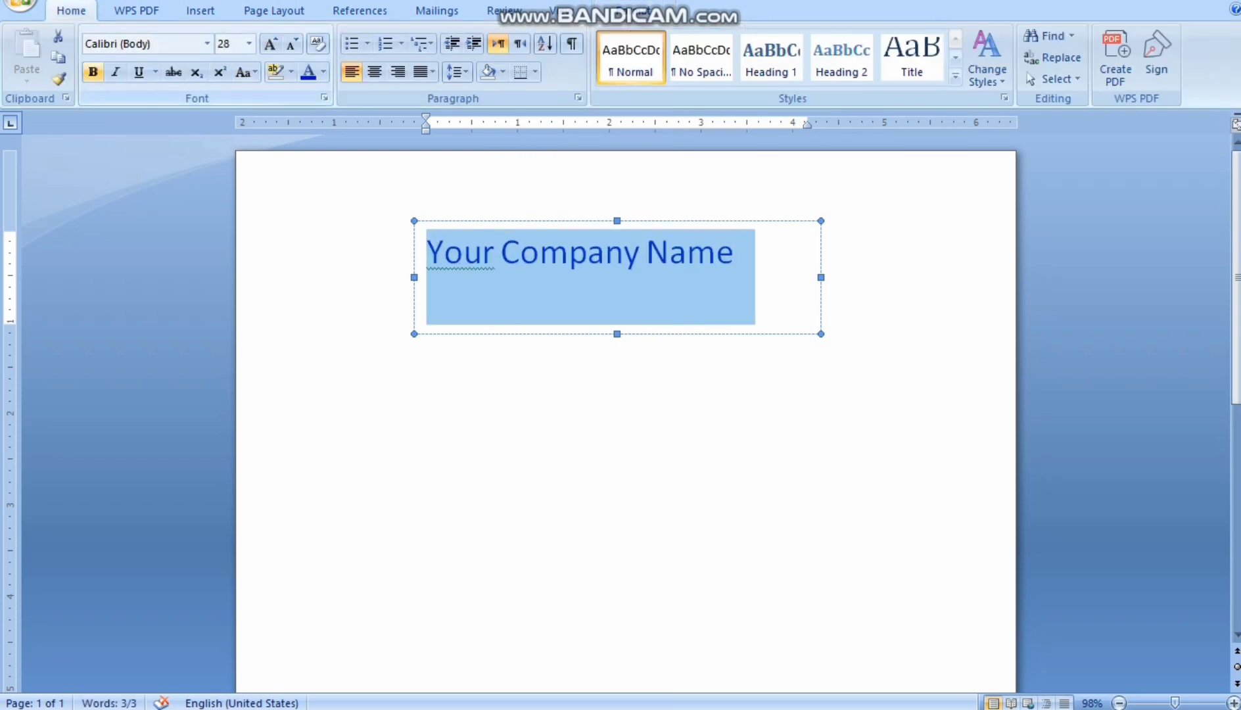
left_click(93, 72)
left_click(270, 43)
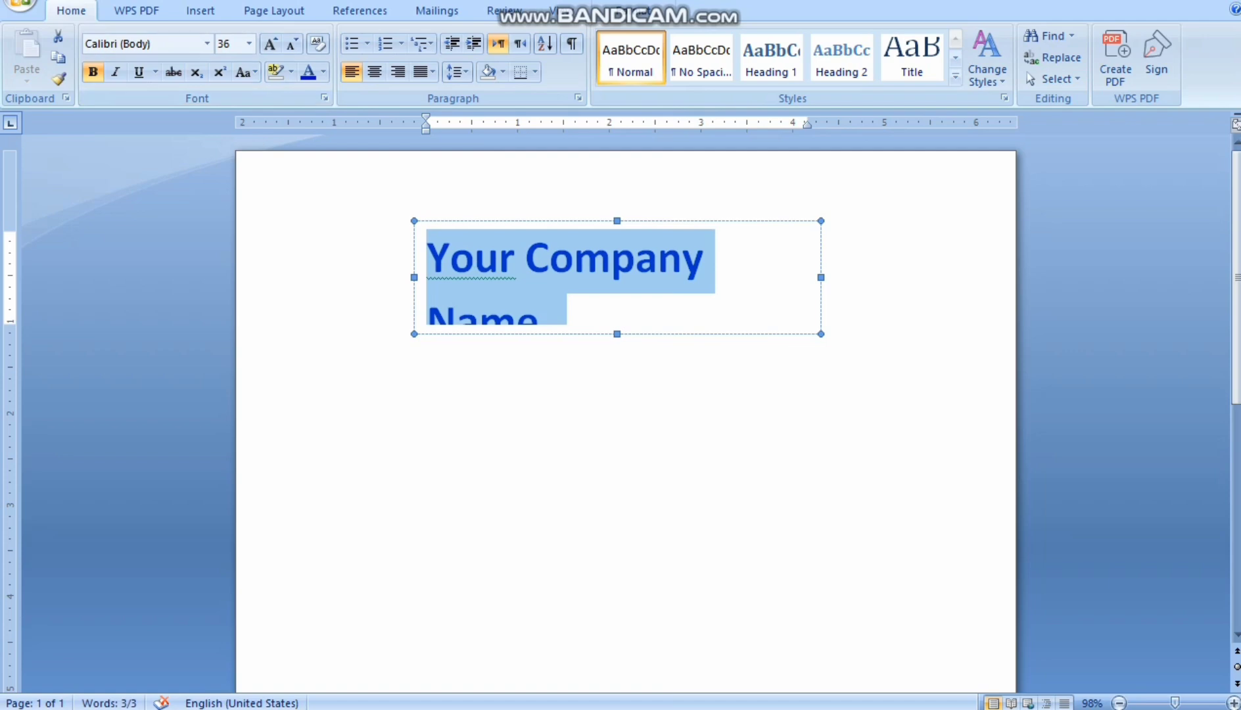
Step: Widen the company name text box to about 5.1" and center both its text and the box between the margins
left_click_drag(822, 278, 889, 278)
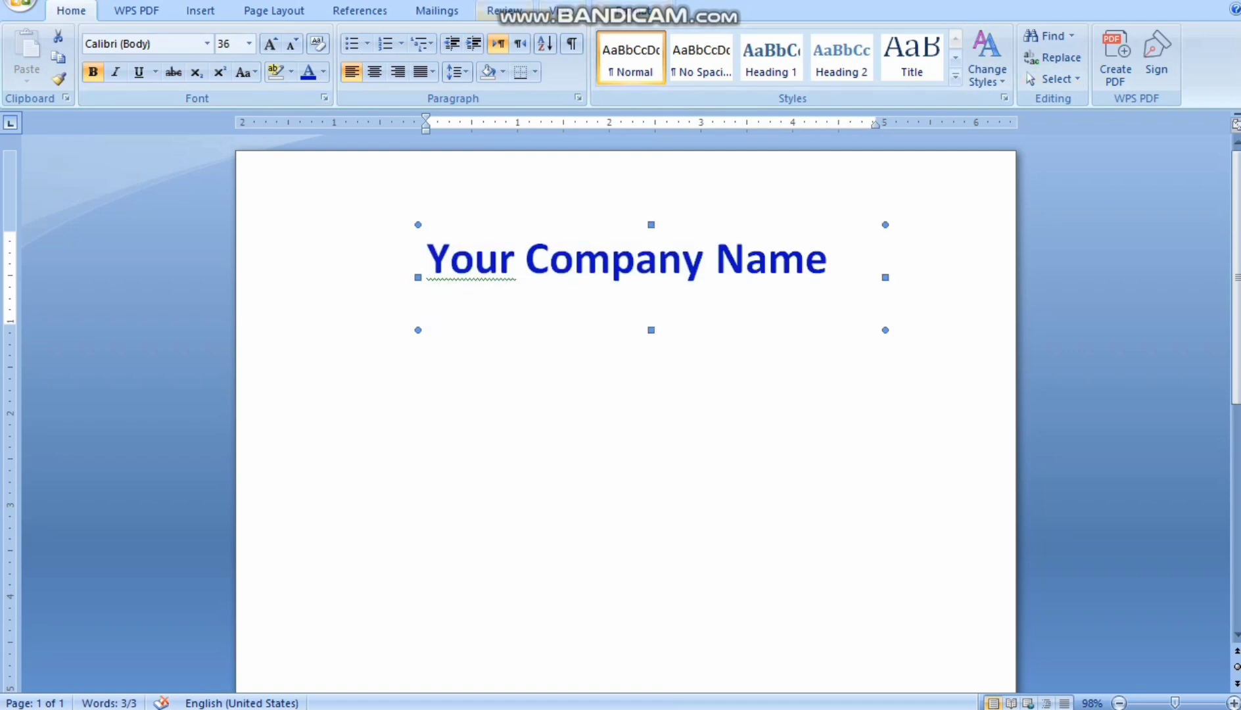
left_click(375, 71)
left_click(621, 10)
left_click(1066, 35)
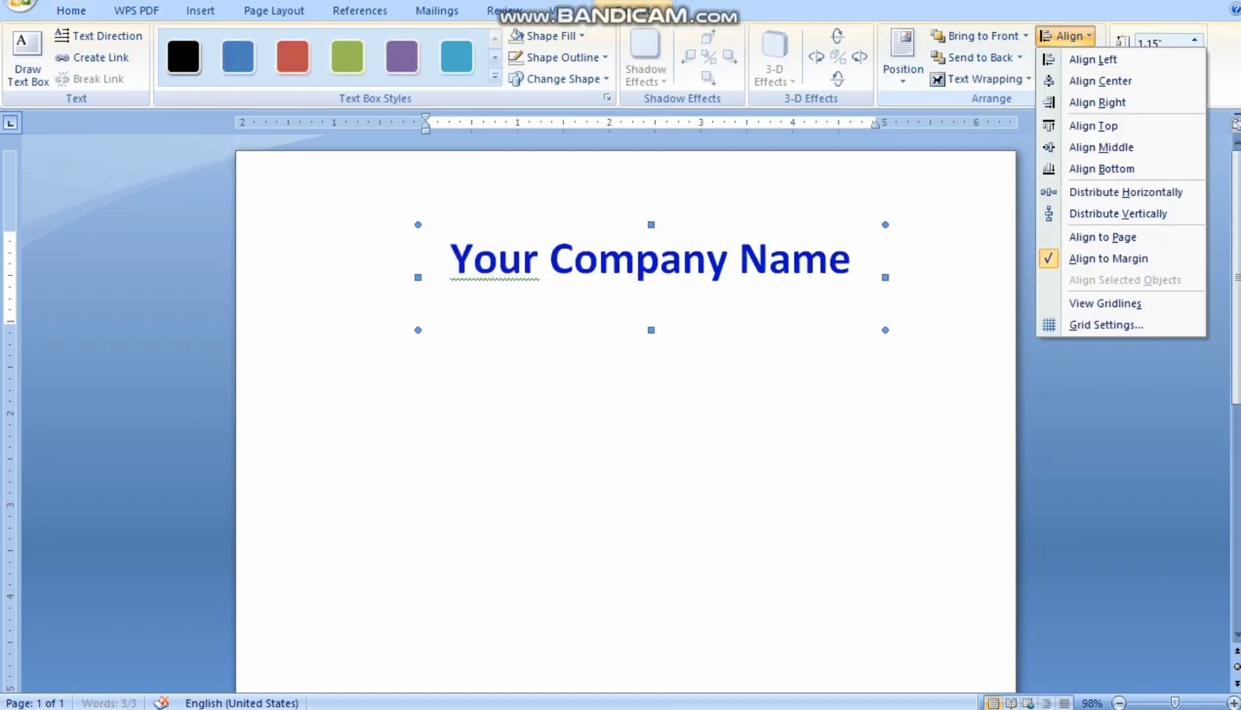
left_click(1101, 80)
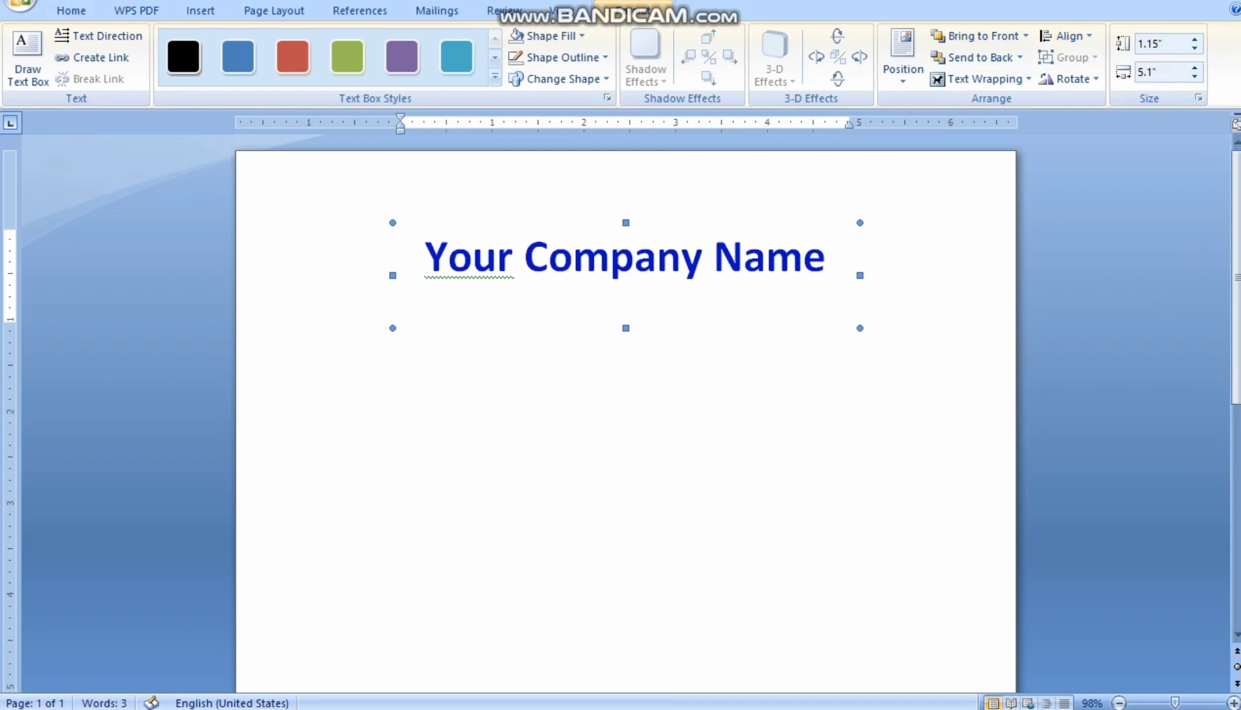
Step: Move the company name text box up toward the top edge of the page
key("Up")
key("Up")
key("Up")
key("Up")
key("Up")
key("Up")
key("Up")
key("Up")
key("Up")
key("Up")
Step: Draw a horizontal straight line about 5.73" wide beneath the company name
left_click(201, 10)
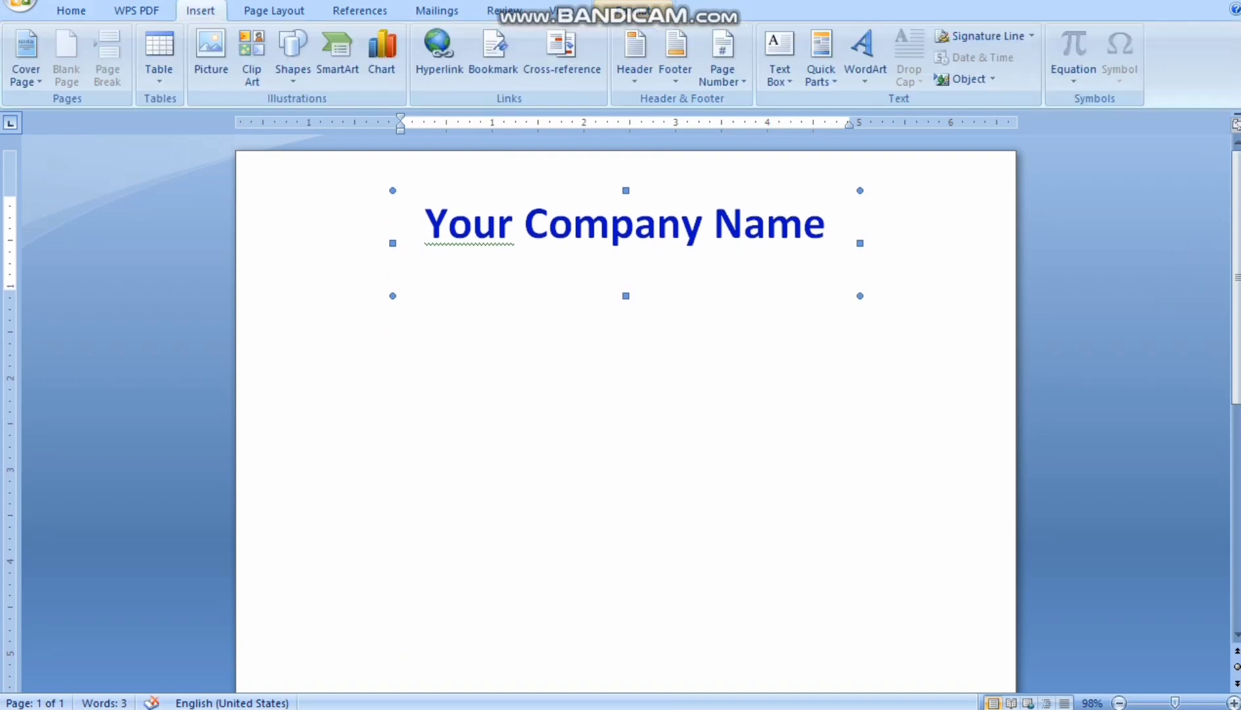
left_click(292, 58)
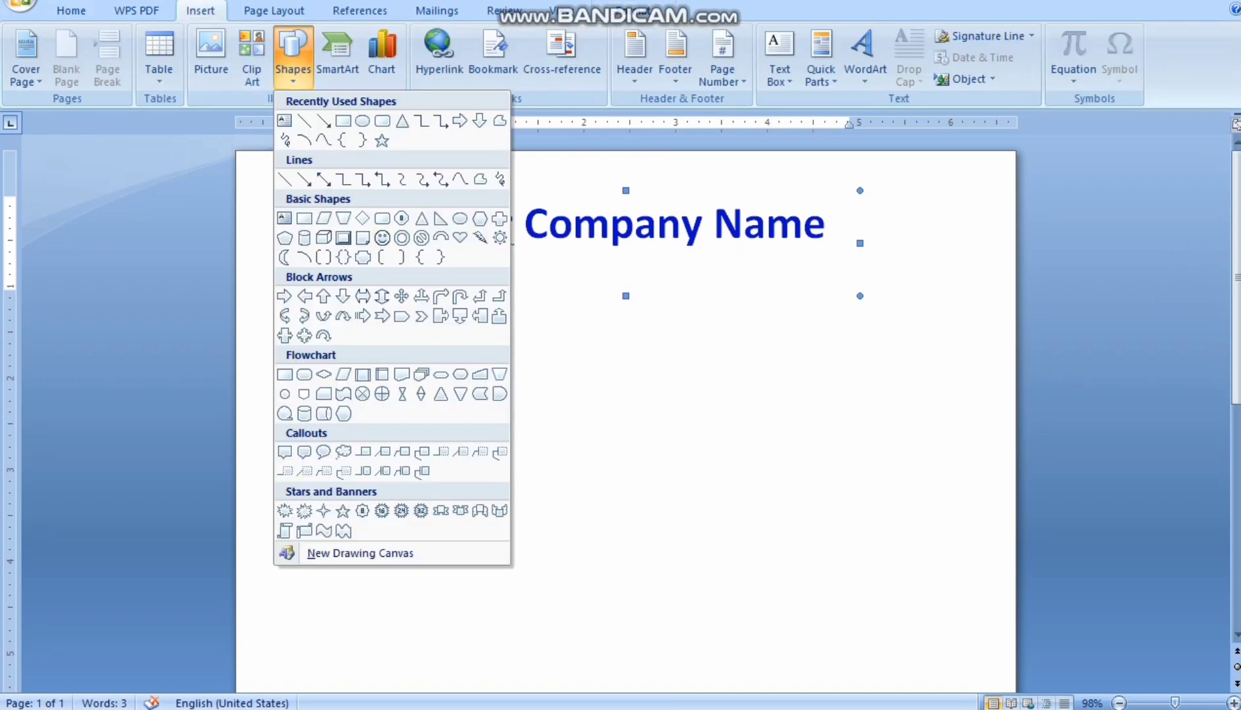
left_click(285, 179)
left_click_drag(354, 296, 790, 307)
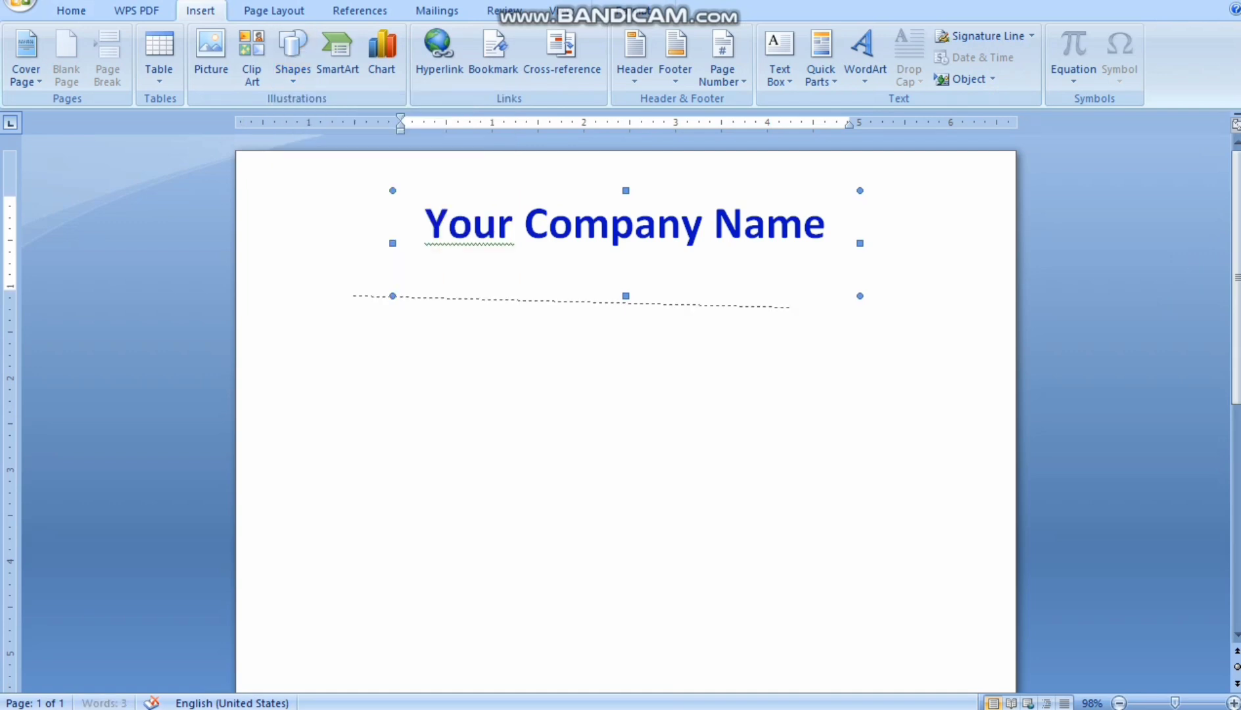
left_click_drag(876, 290, 880, 296)
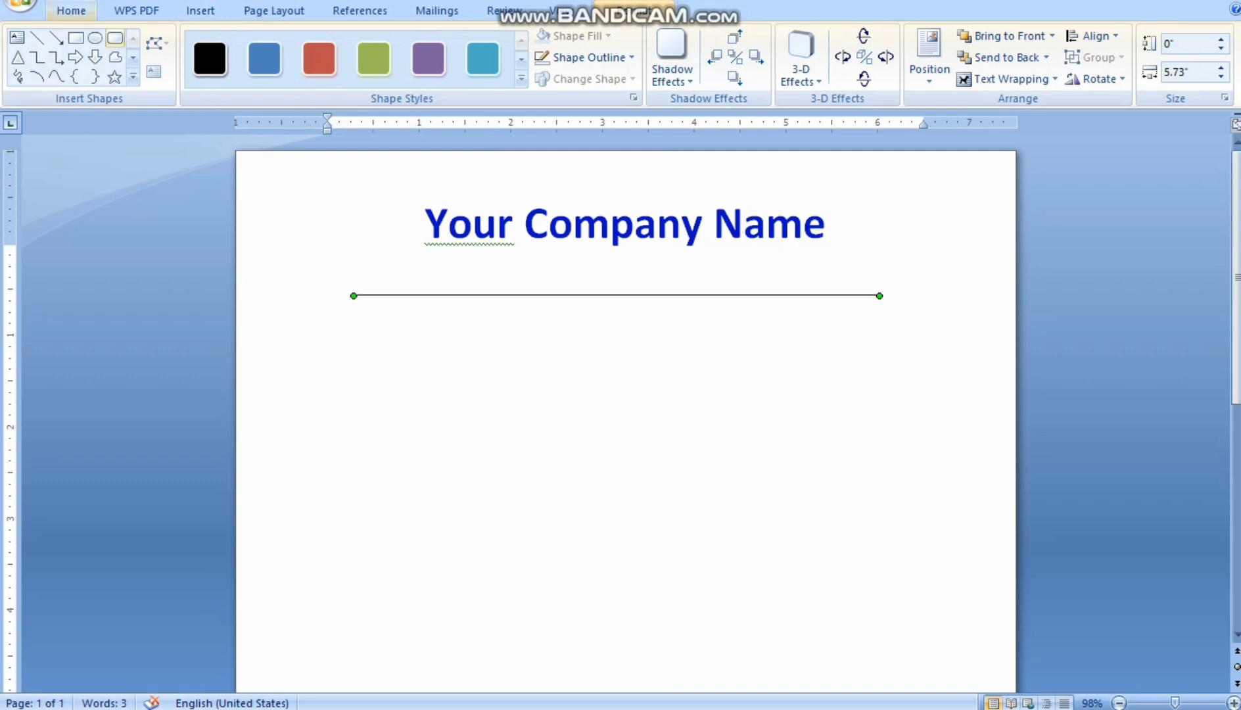
Step: Color the line with the recently used deep blue and set its weight to 1½ pt
left_click(630, 57)
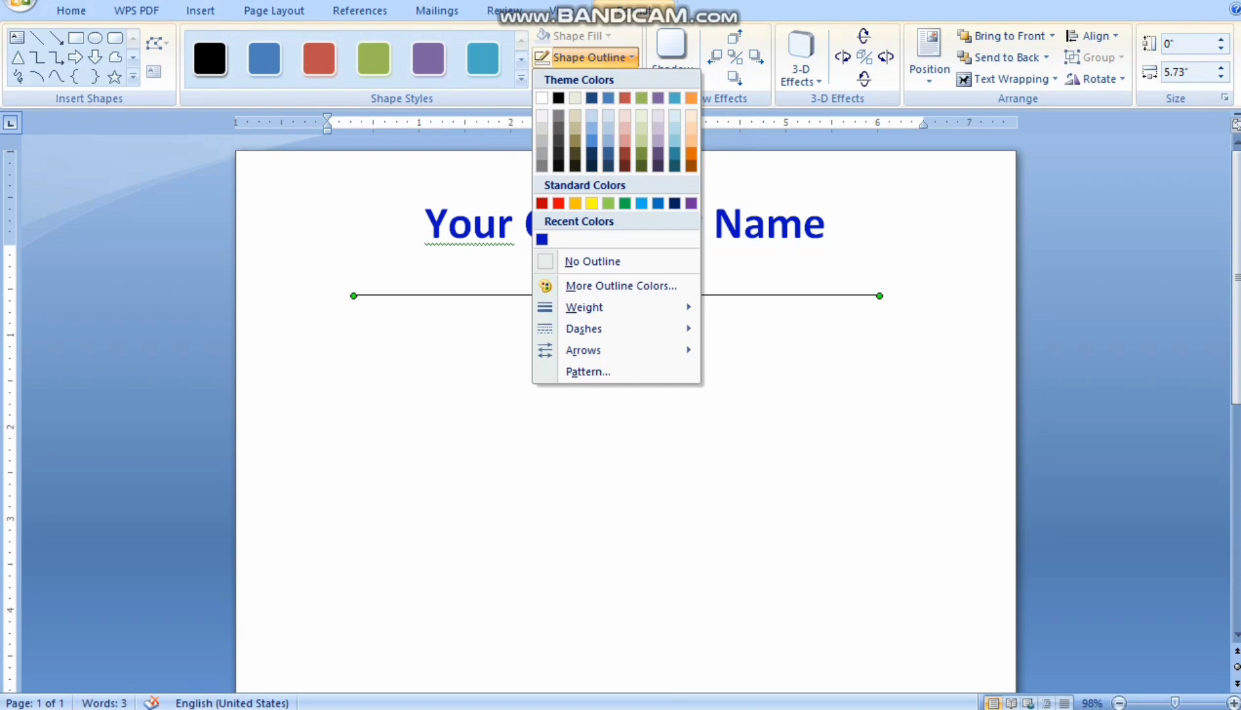
left_click(542, 240)
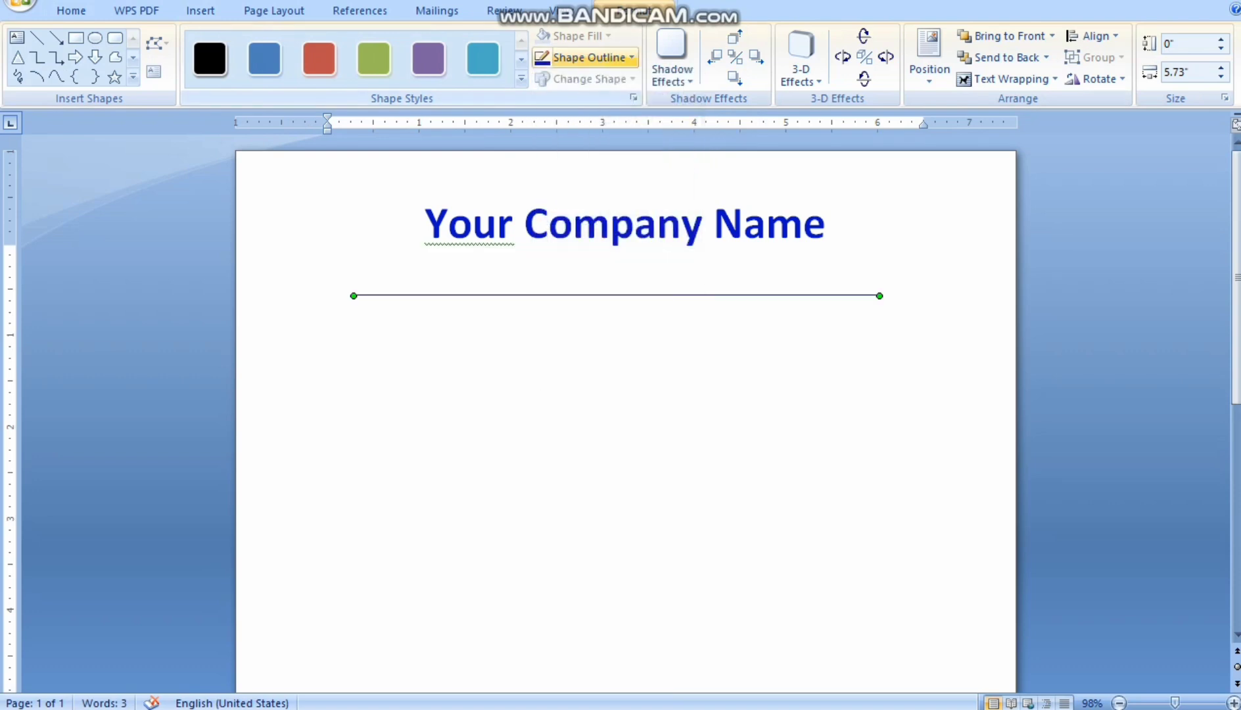
left_click(630, 58)
mouse_move(583, 307)
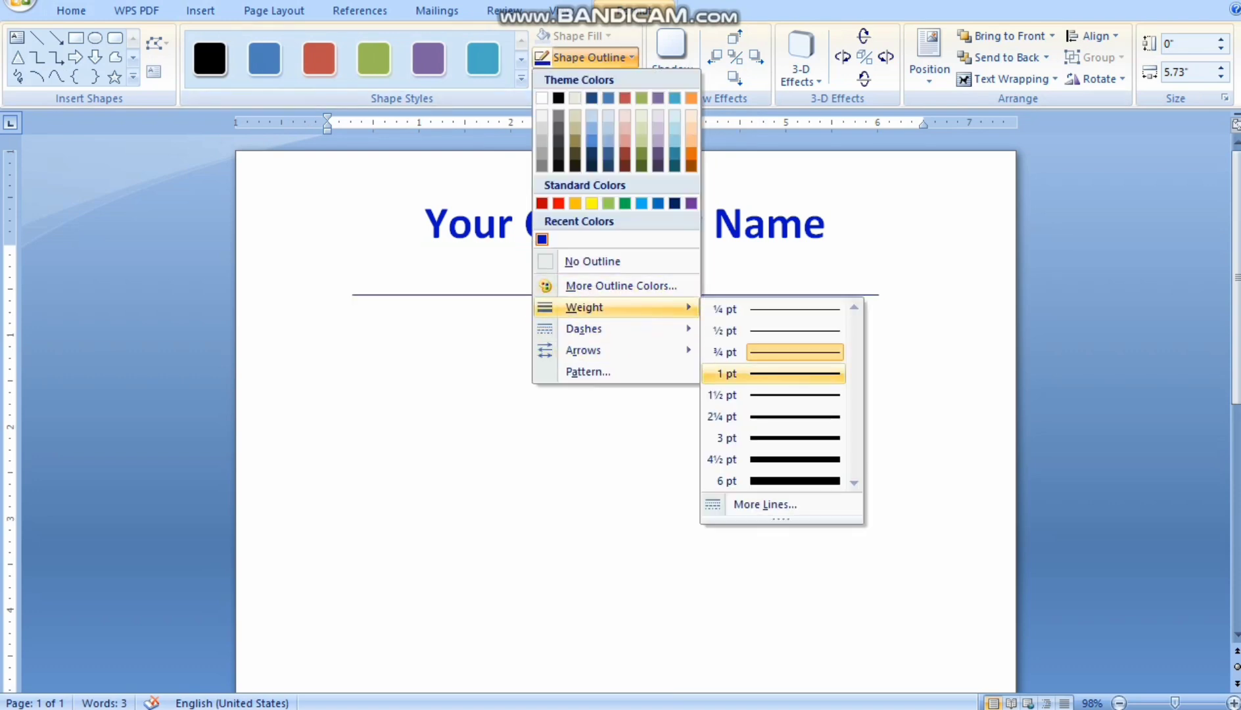
left_click(774, 395)
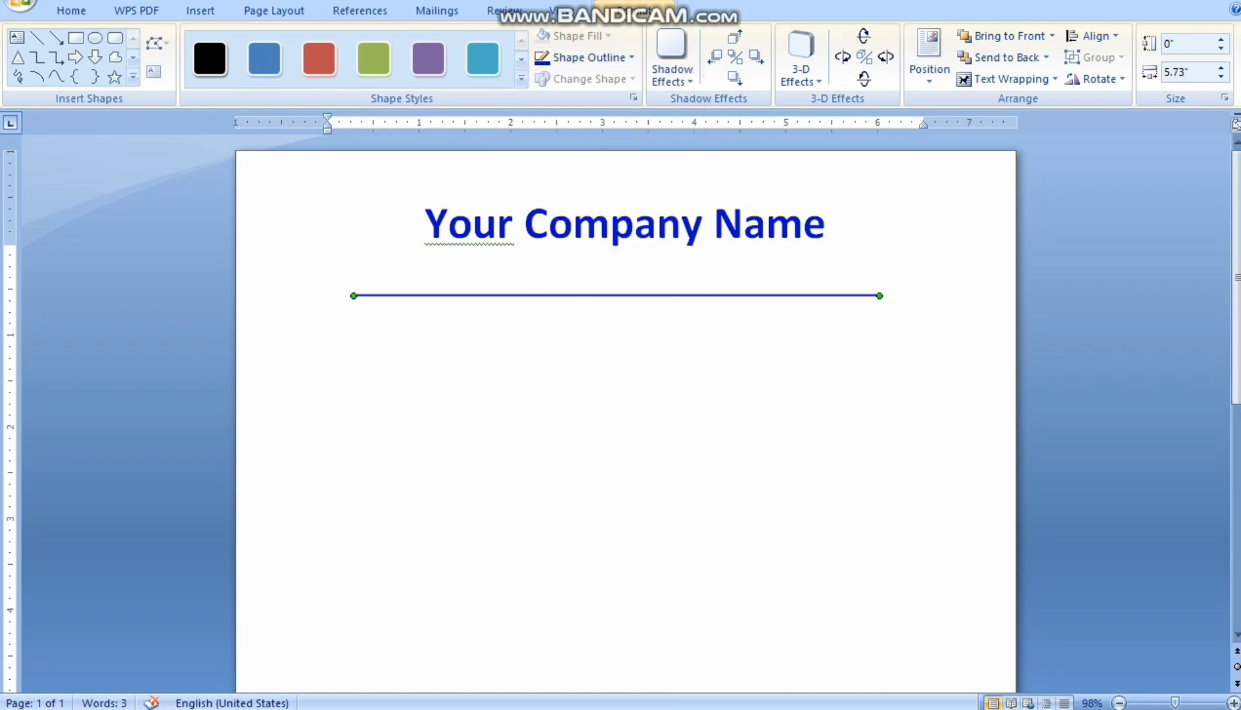
Step: Nudge the blue line slightly down the page
key("Down")
key("Down")
key("Down")
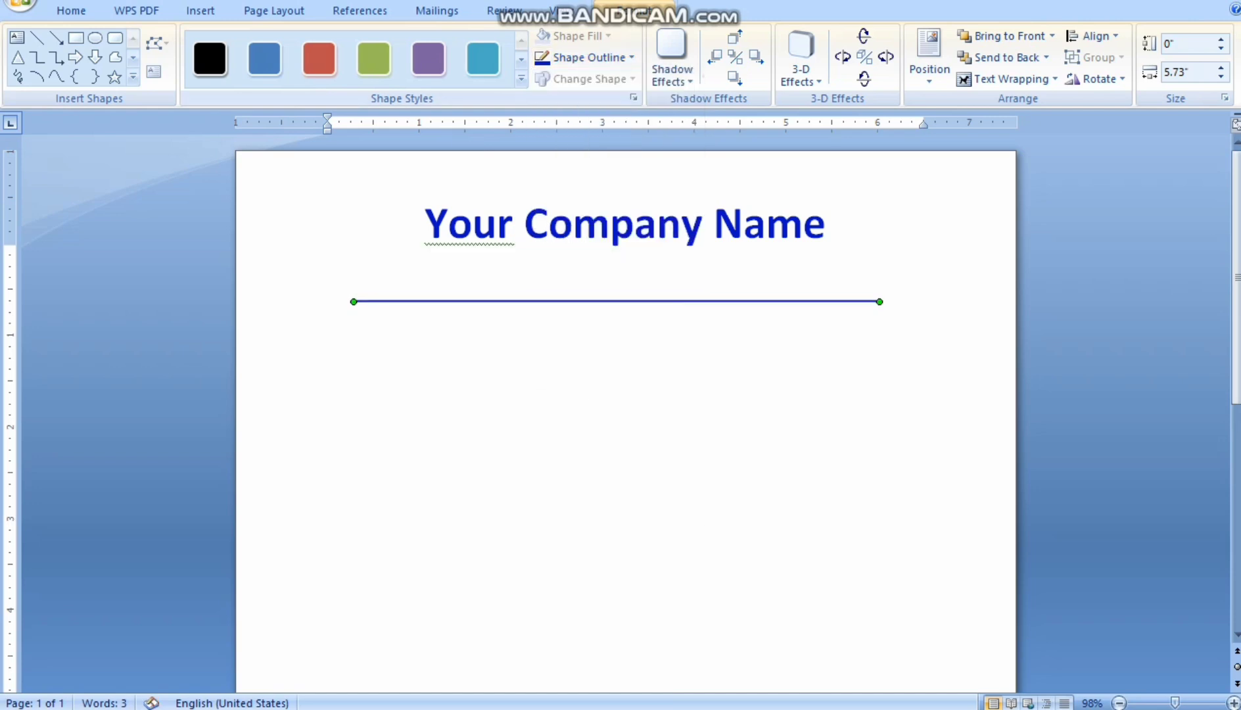
Step: Draw a small text box between the company name and the blue line, containing "Address:"
left_click(199, 10)
left_click(780, 58)
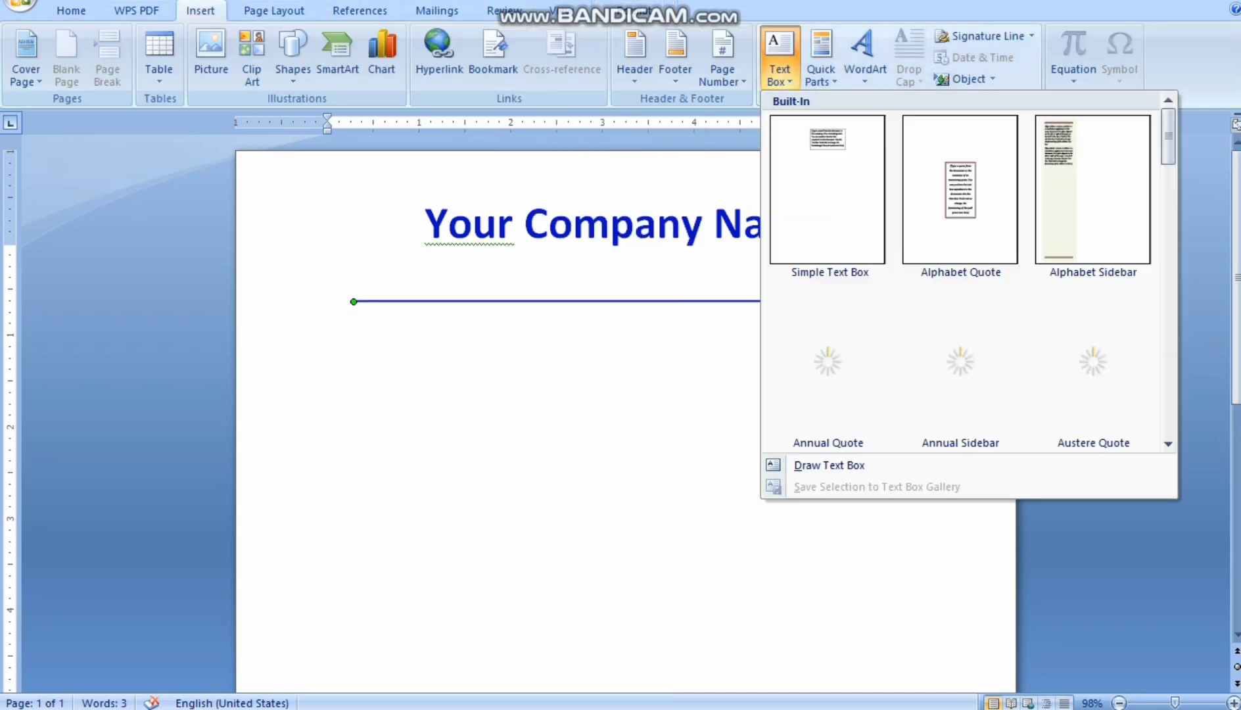
left_click(849, 466)
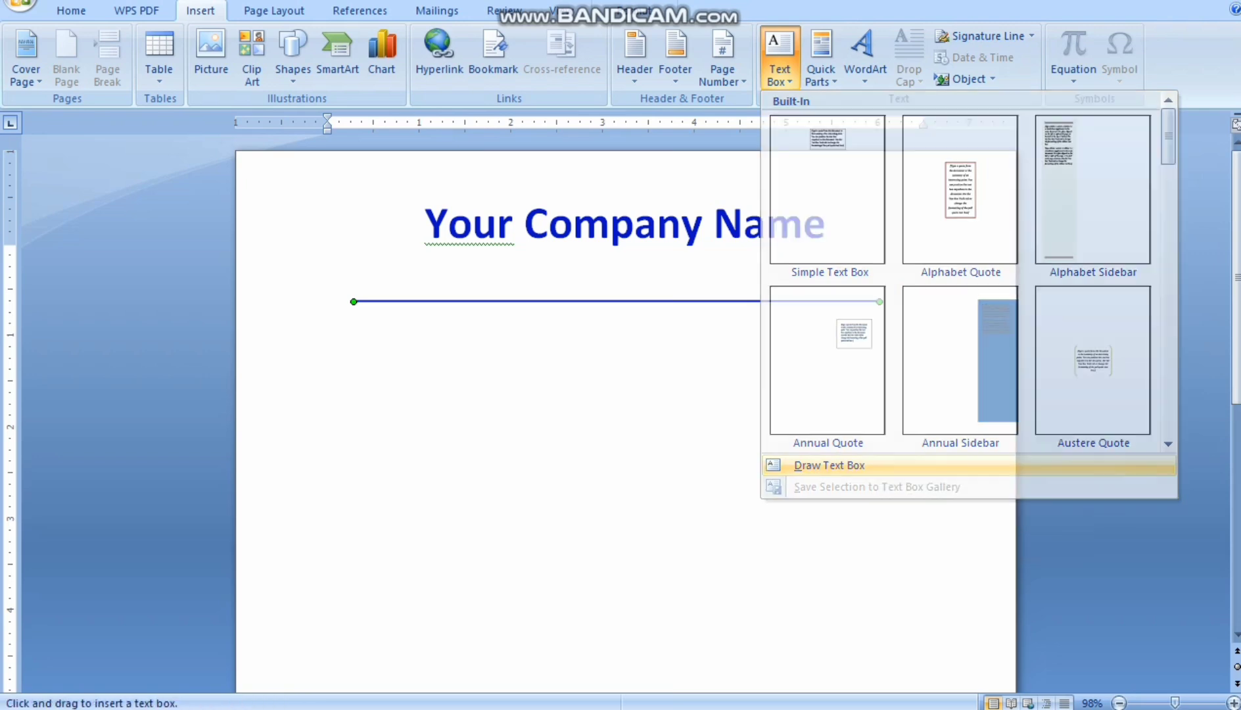
mouse_move(409, 243)
left_mouse_down()
mouse_move(598, 277)
mouse_move(626, 245)
left_mouse_up()
type("Address:")
Step: Raise the company name text box and shorten it to make room for the address box
left_click(550, 225)
left_click_drag(626, 190, 626, 173)
left_click(564, 58)
left_click(570, 253)
left_click(631, 394)
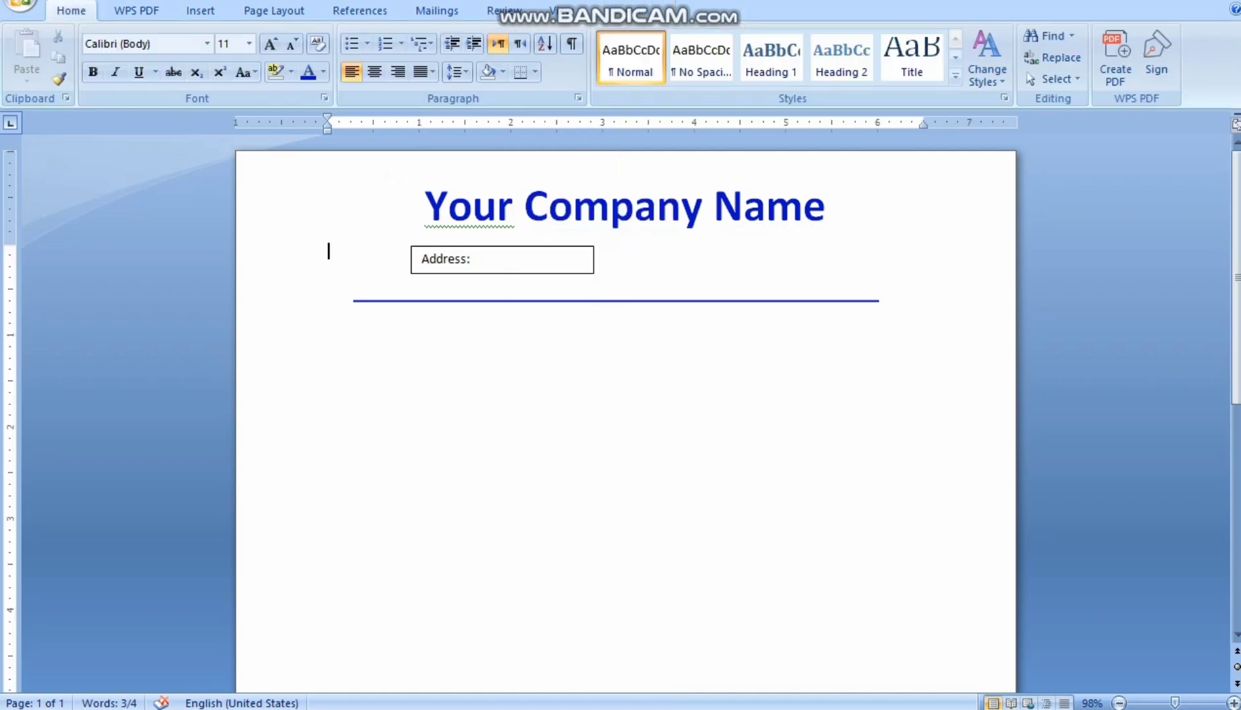
Step: Remove the address text box's outline and format its text as bold 16 pt
left_click(494, 259)
left_click(564, 58)
left_click(569, 253)
left_click(71, 11)
triple_click(445, 260)
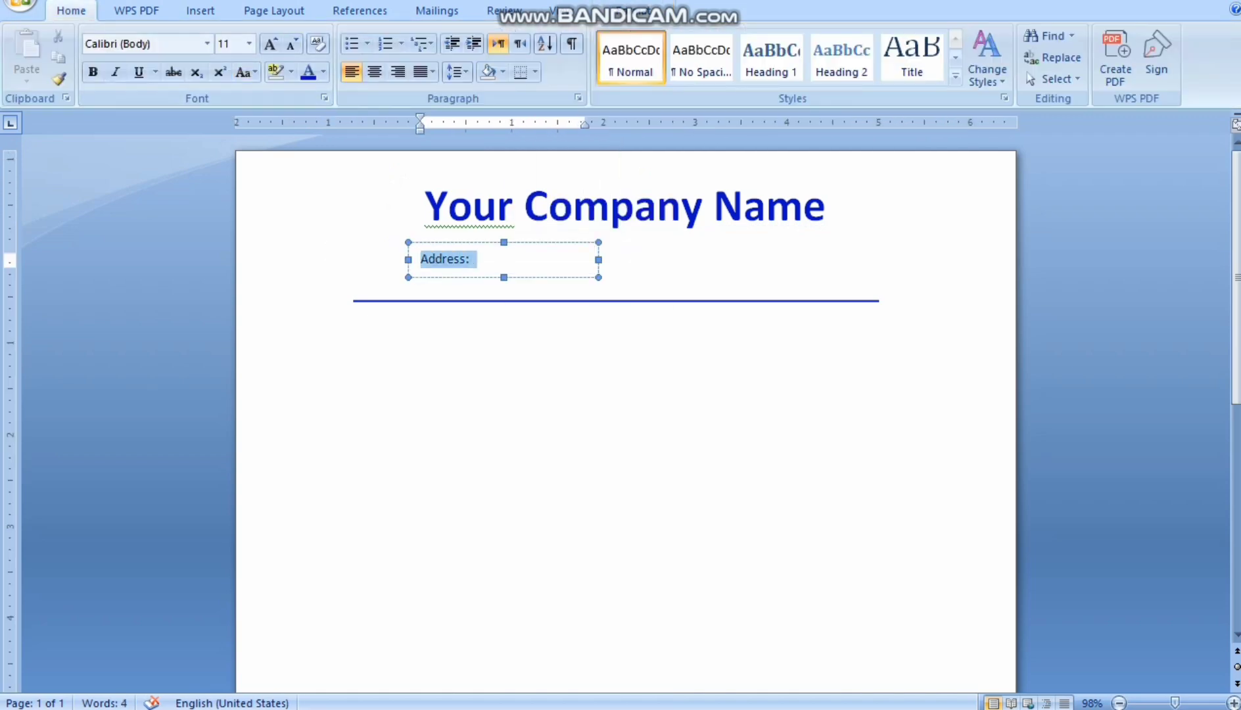
left_click(271, 44)
left_click(271, 44)
left_click(271, 44)
left_click(93, 72)
Step: Resize the address text box to fit its label closely and move it up beneath the company name
left_click(631, 394)
left_click_drag(504, 273, 504, 285)
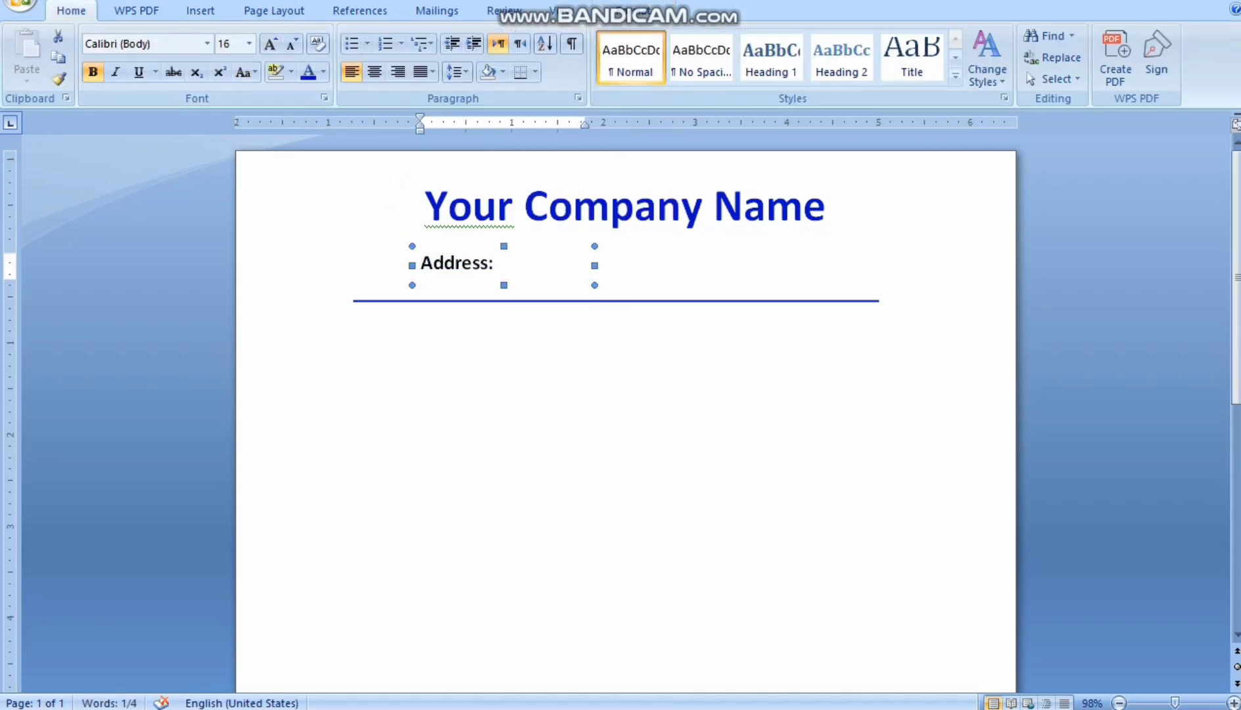
left_click_drag(594, 266, 507, 266)
key("Up")
key("Up")
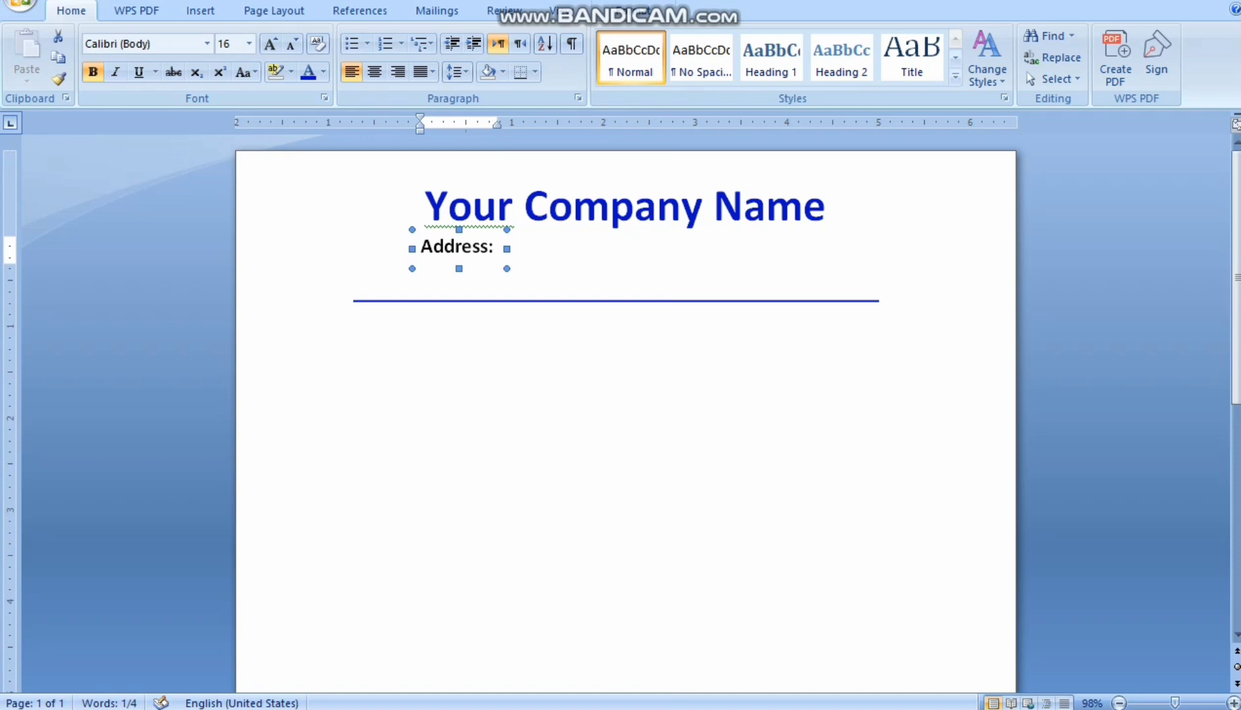
Step: Change the company name to uppercase and widen its text box so the name fits on one line
left_click(827, 207)
key("ctrl+a")
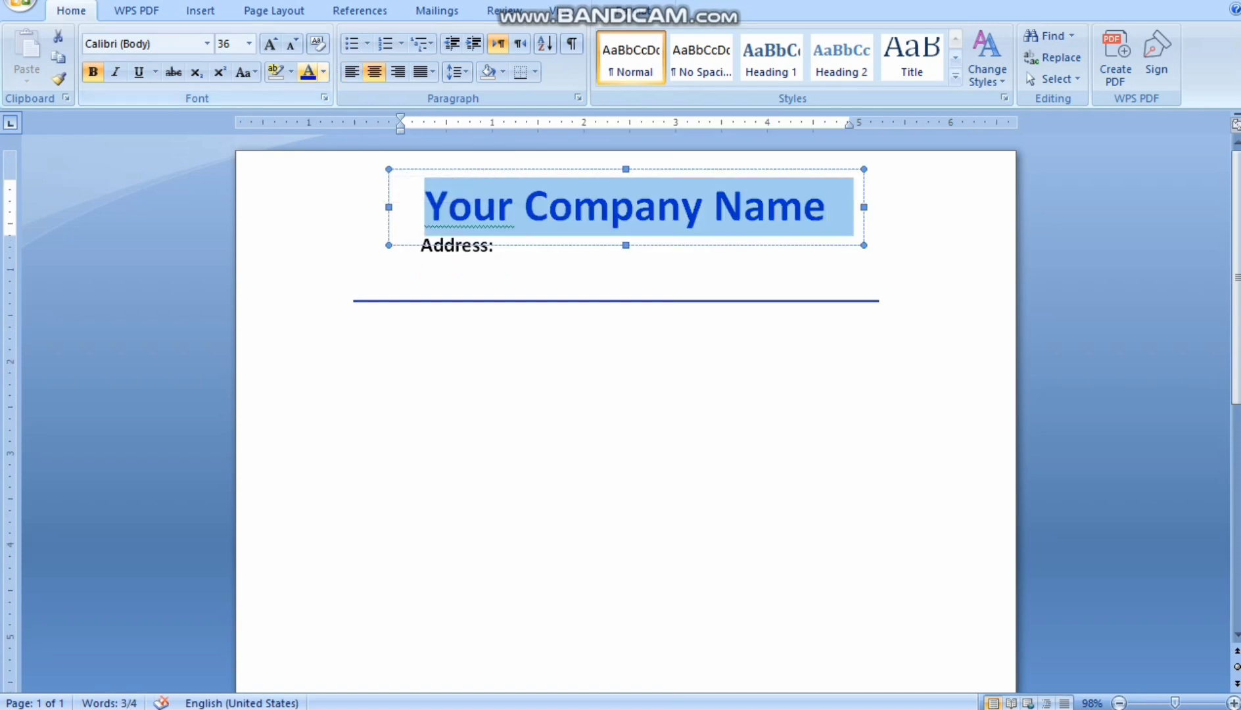
left_click(244, 72)
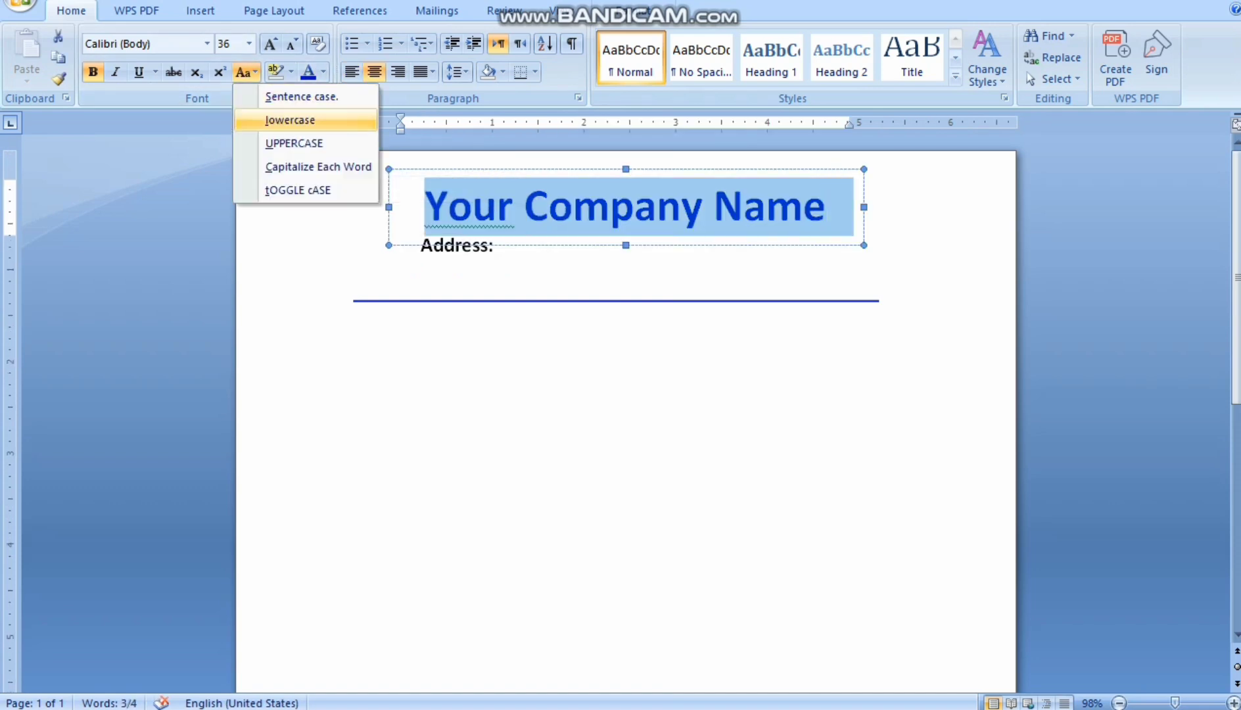
left_click(294, 143)
left_click(327, 249)
left_click(734, 204)
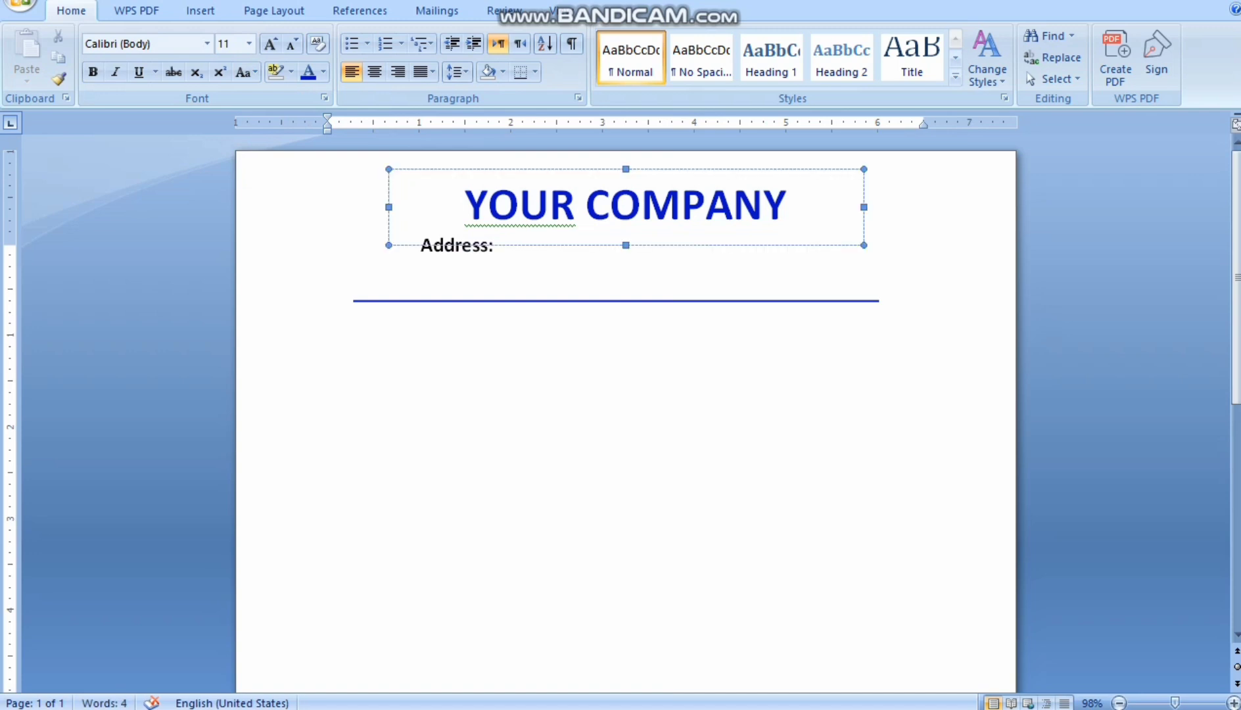
left_click_drag(864, 207, 893, 207)
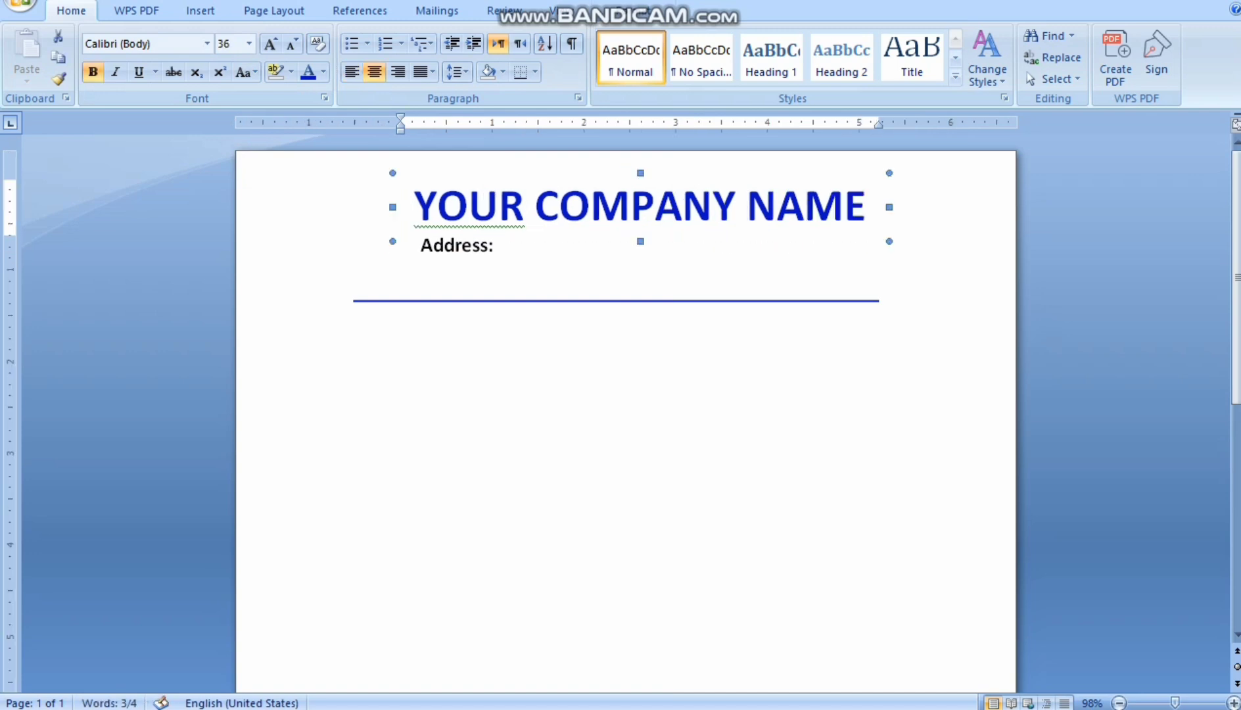
Step: Draw a line about 3.62" long beside the "Address:" label and set its height to 0" so it is horizontal
left_click(329, 251)
left_click(200, 10)
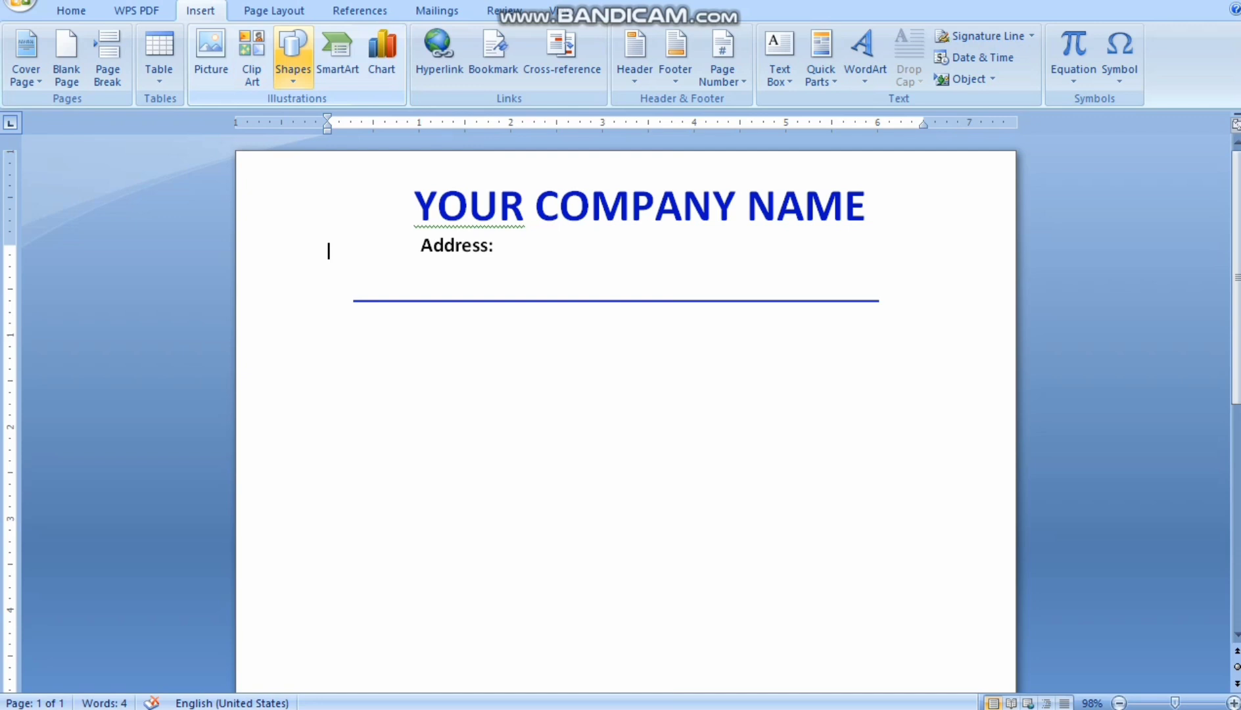
left_click(294, 59)
left_click(303, 123)
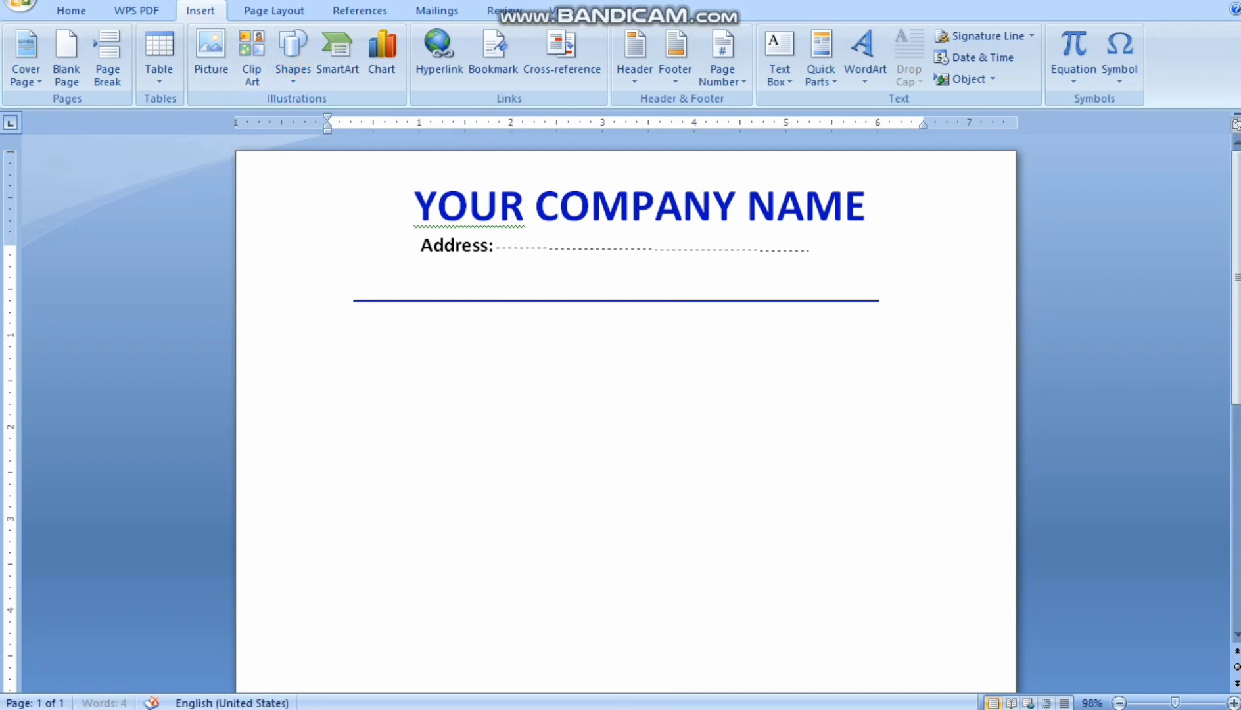
left_click_drag(809, 249, 829, 245)
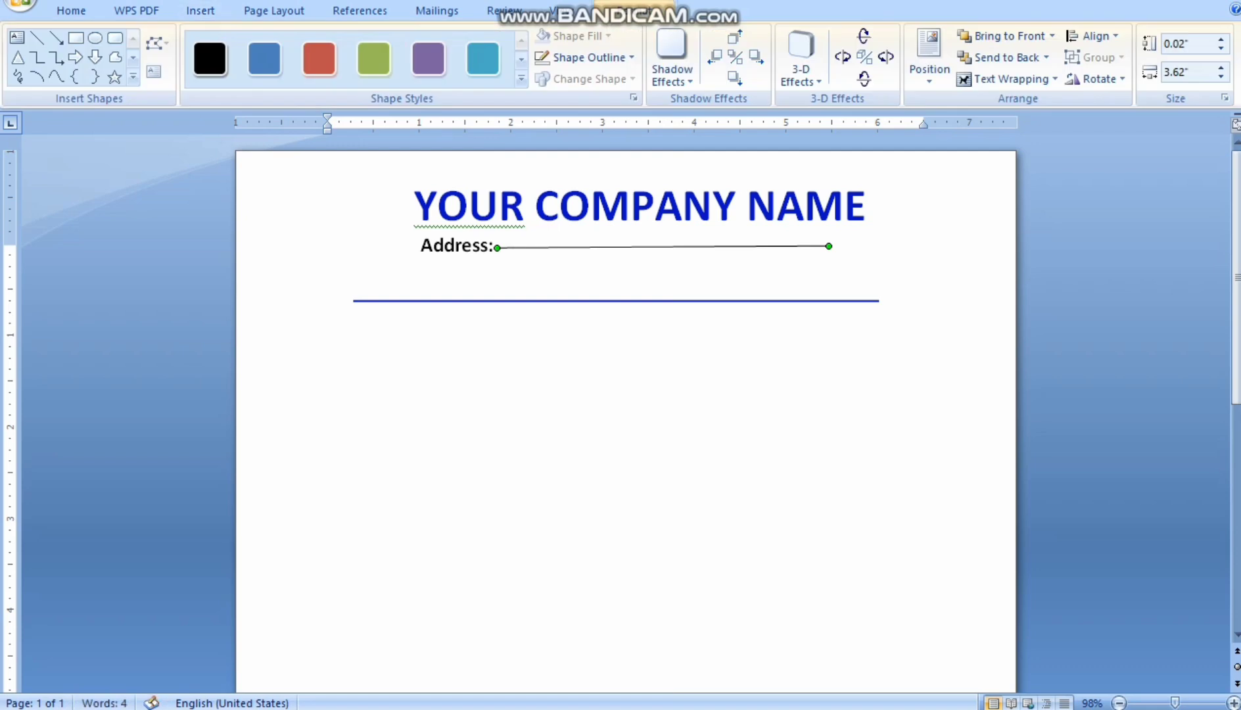
left_click(1221, 49)
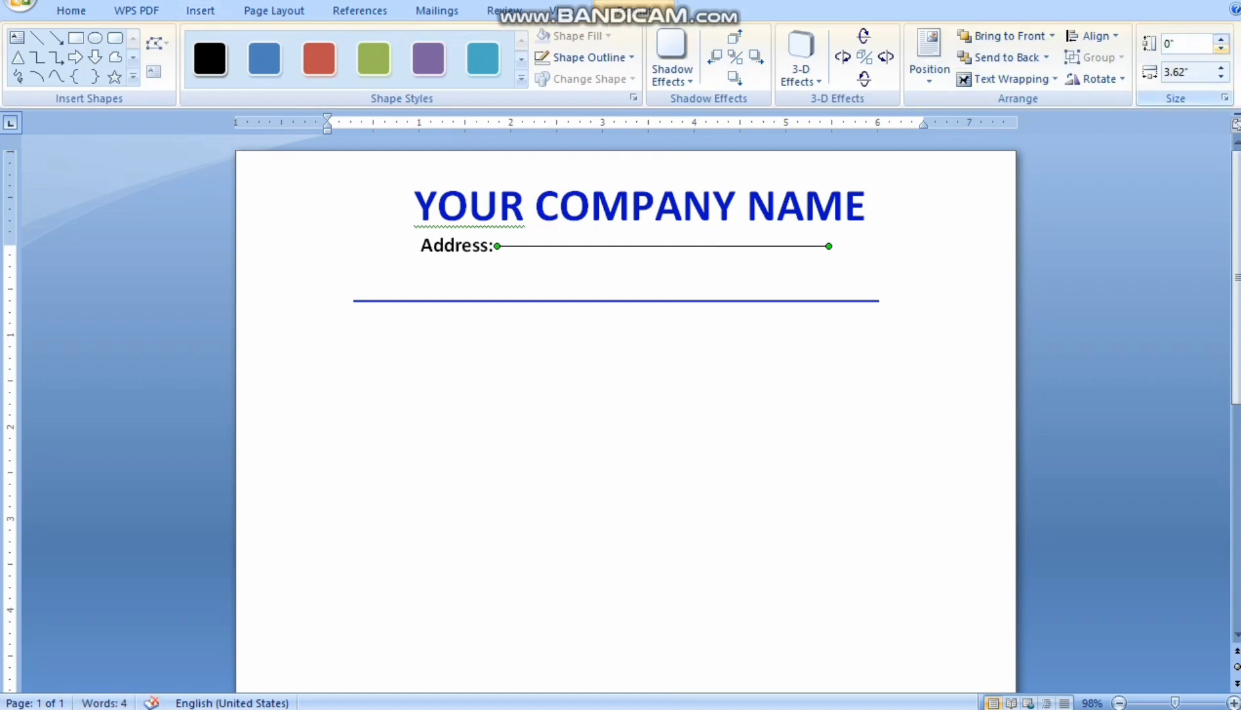
Step: Give the address line a square-dot dash style and a 2¼ pt weight, and nudge it slightly down
left_click(588, 57)
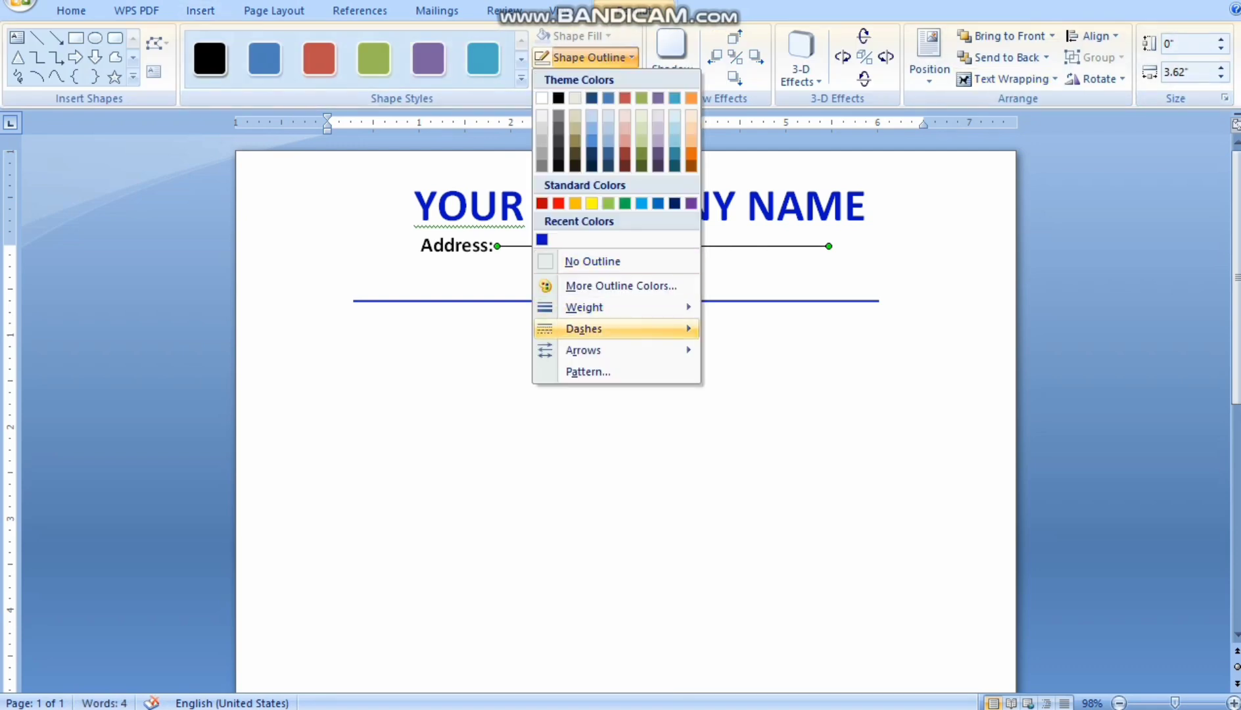
mouse_move(586, 329)
left_click(752, 359)
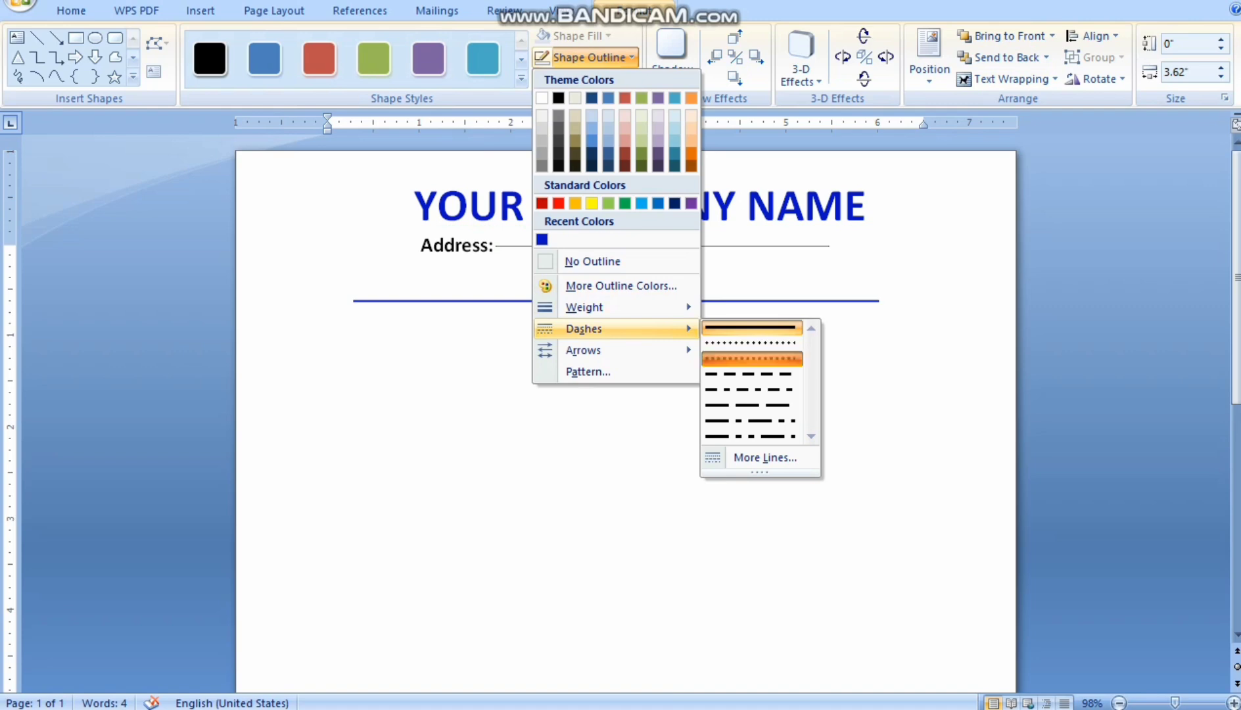
left_click(589, 57)
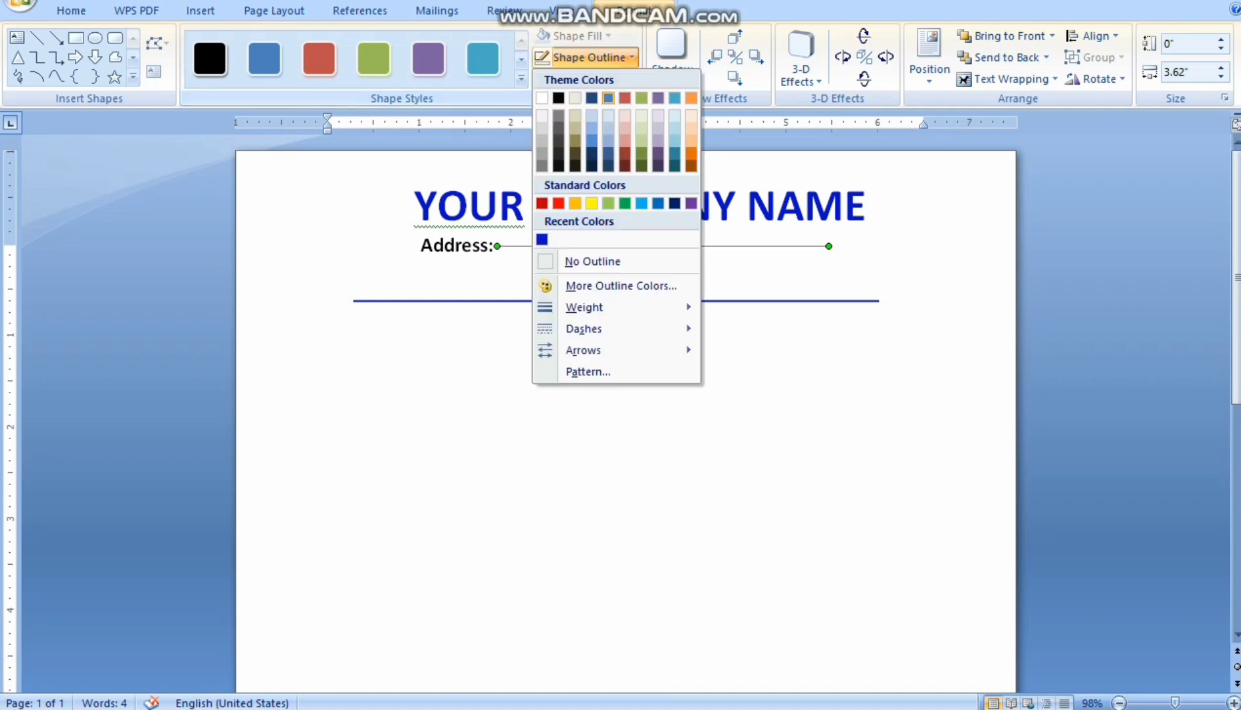
mouse_move(584, 307)
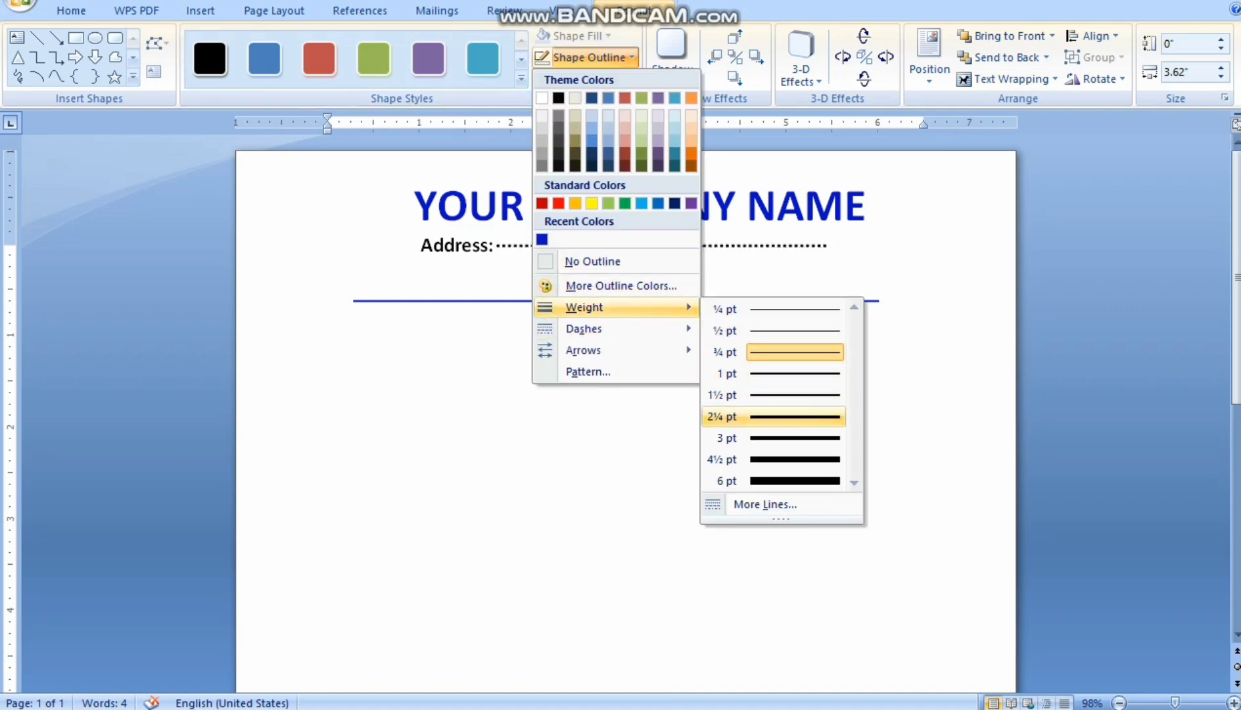
left_click(773, 416)
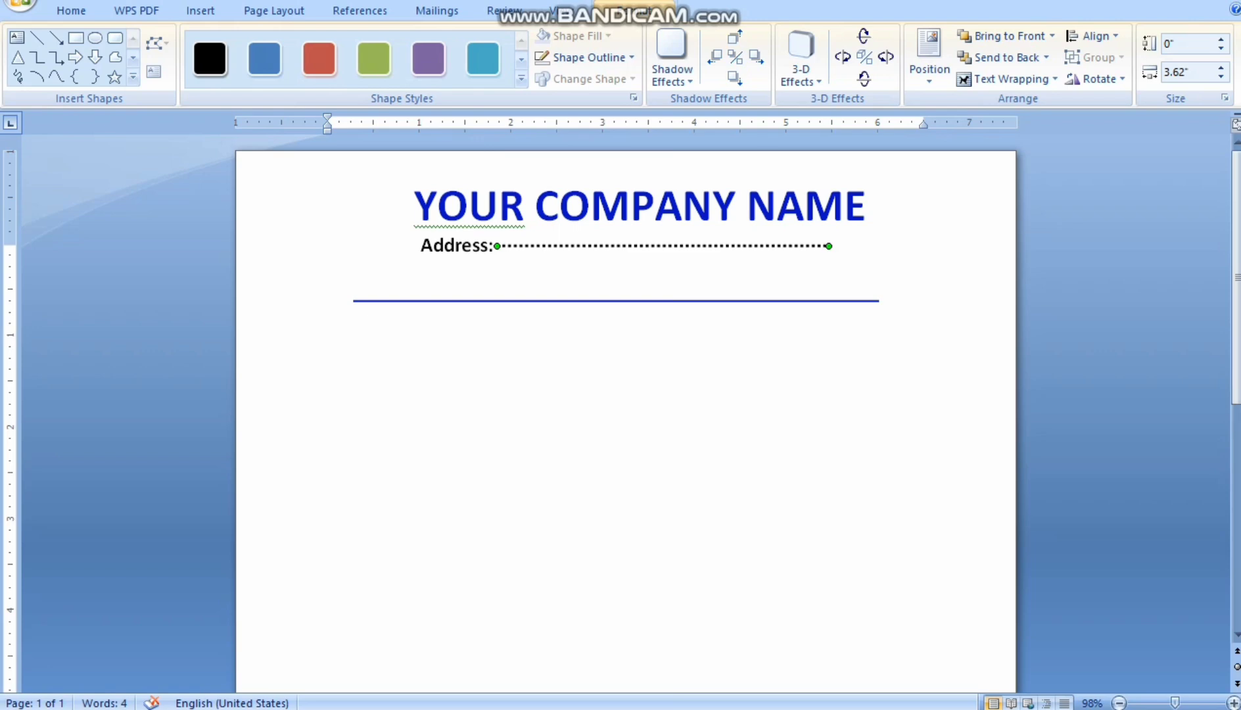
key("ctrl+Down")
key("ctrl+Down")
left_click(329, 251)
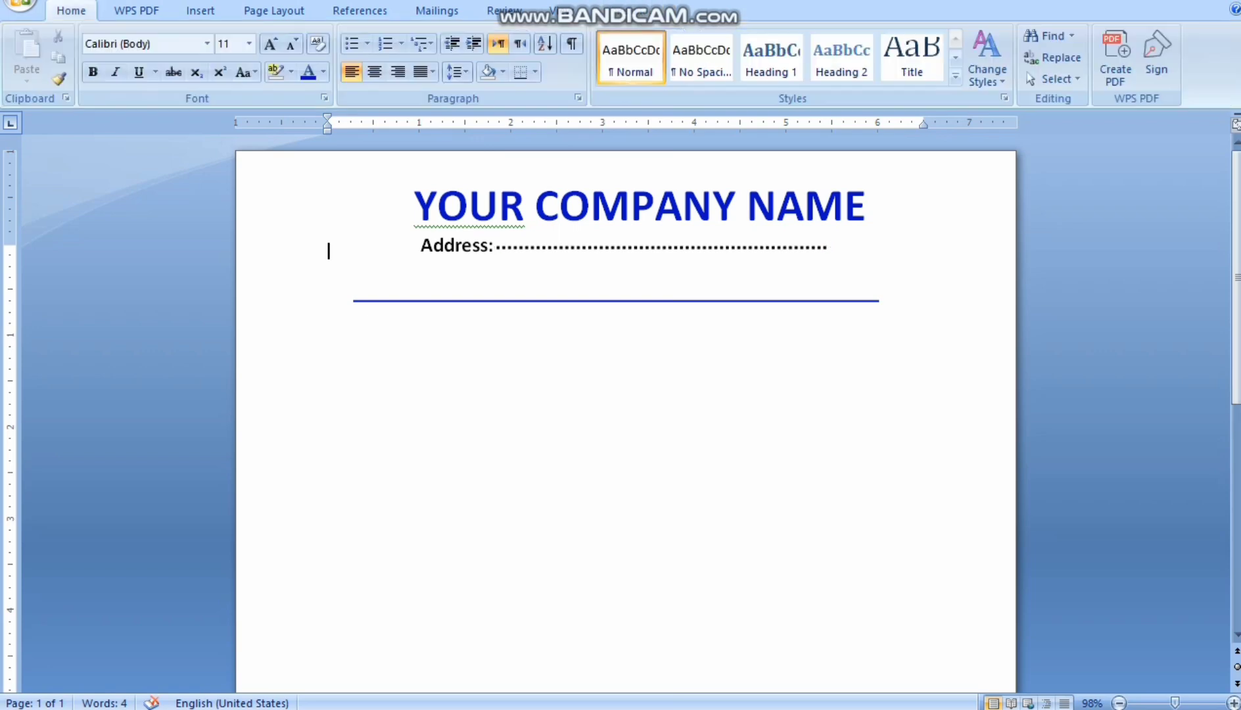
Step: Duplicate the address label's text box and shift the copy right beneath the dotted address line
left_click(201, 10)
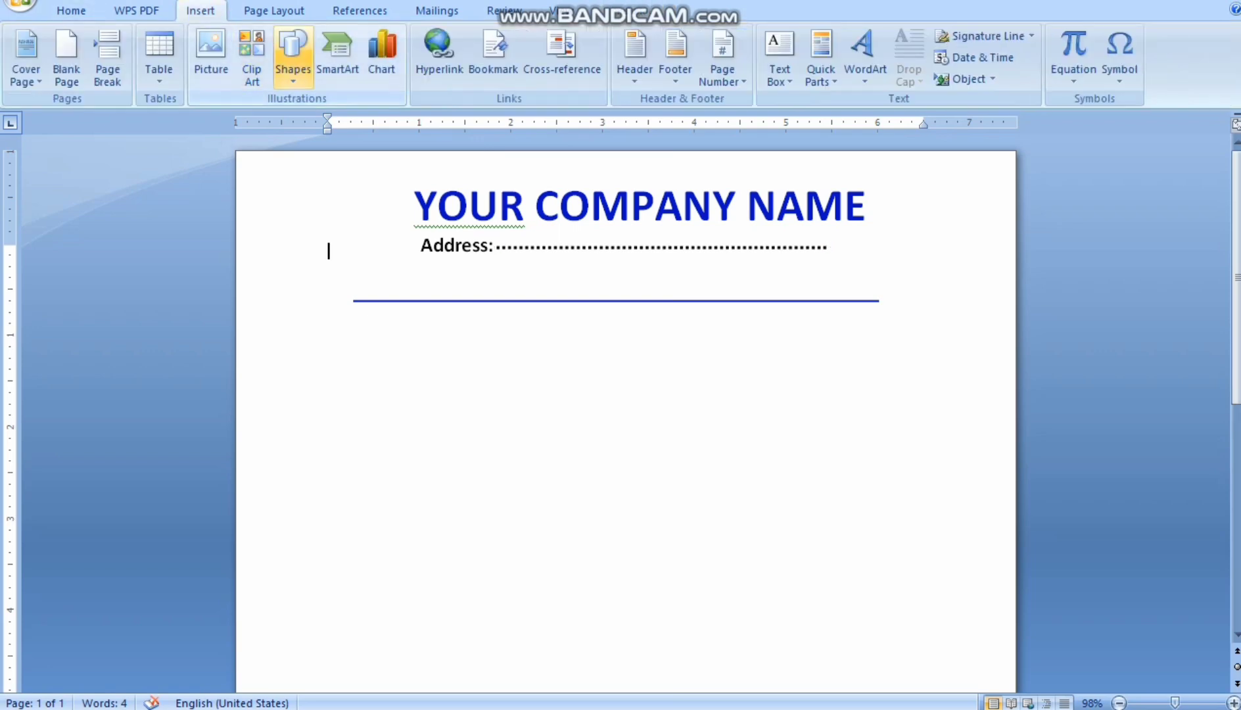
left_click_drag(446, 248, 452, 248)
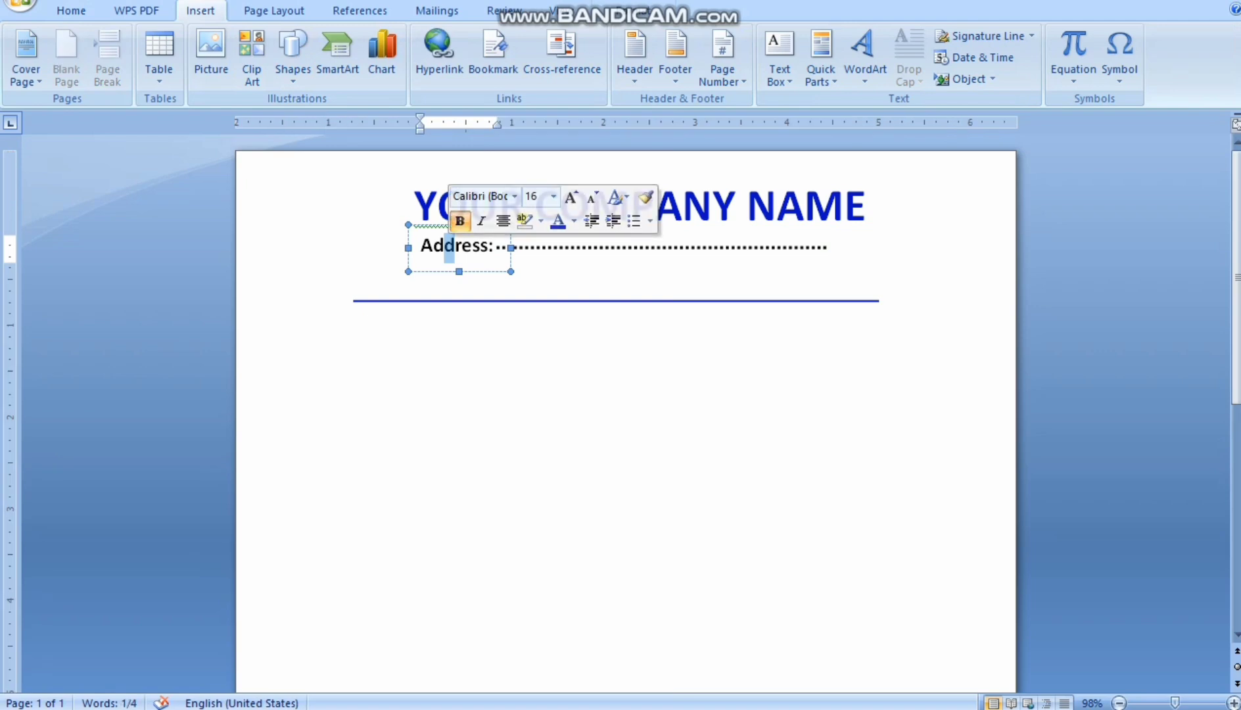
left_click(432, 272)
key("ctrl+c")
key("ctrl+v")
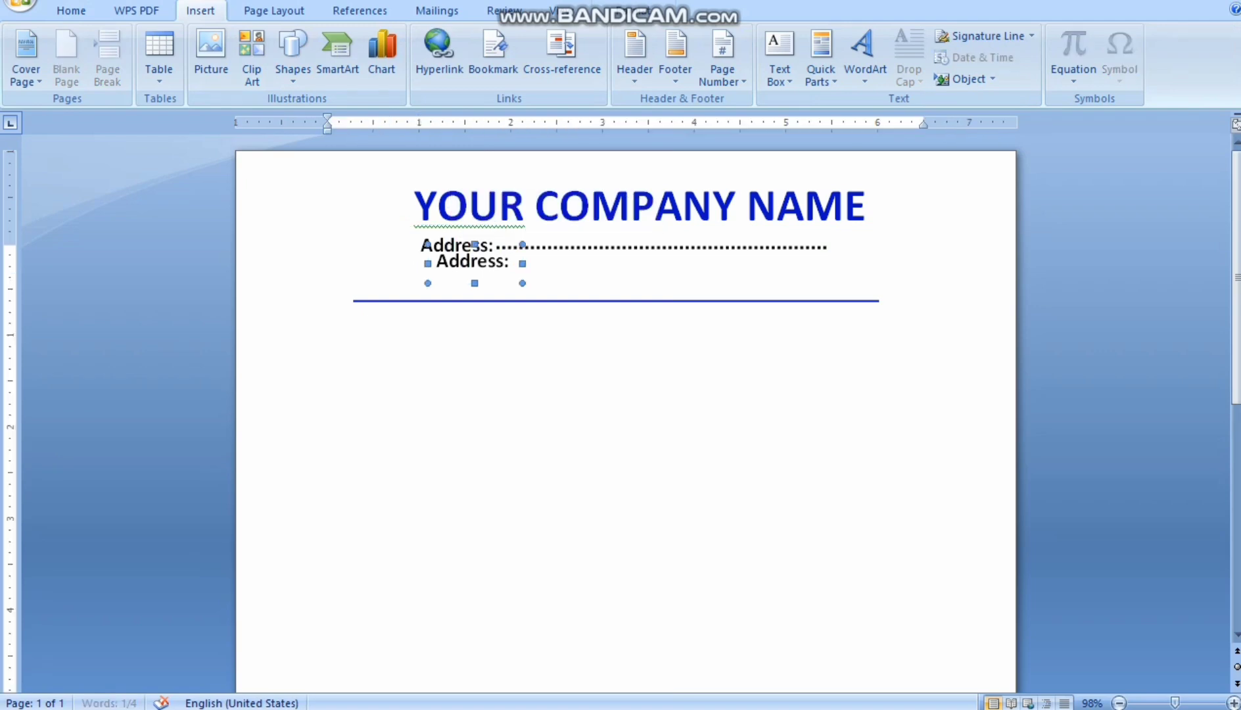
key("Right")
key("Right")
key("Right")
key("Right")
key("Right")
Step: Replace the copied label's text with "Phone:" followed by a placeholder phone number, with the text box widened to fit
double_click(532, 264)
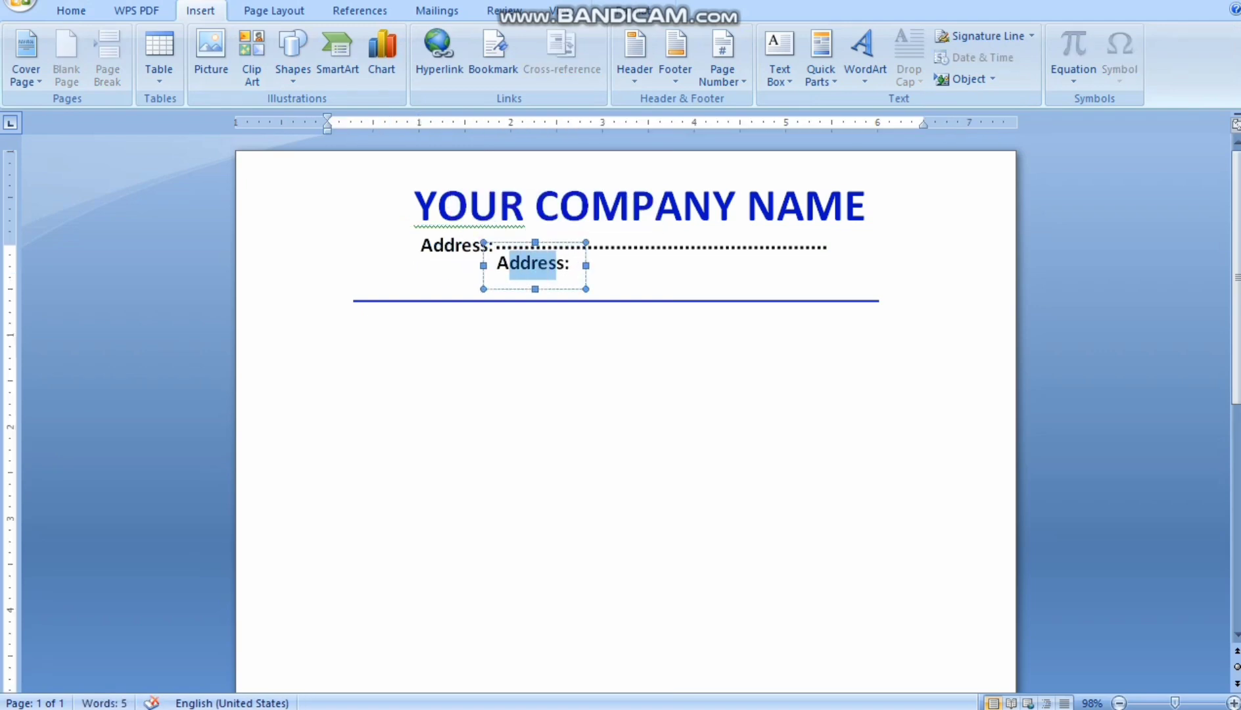
type("phone")
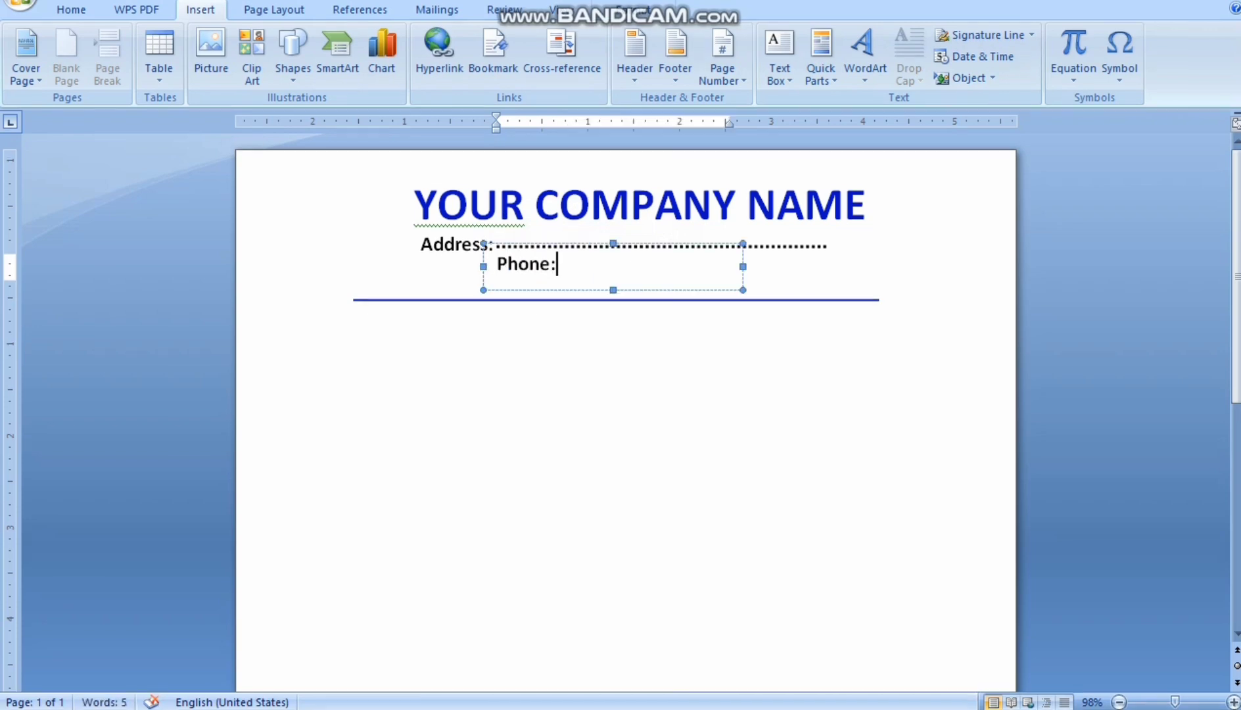
type("000000000")
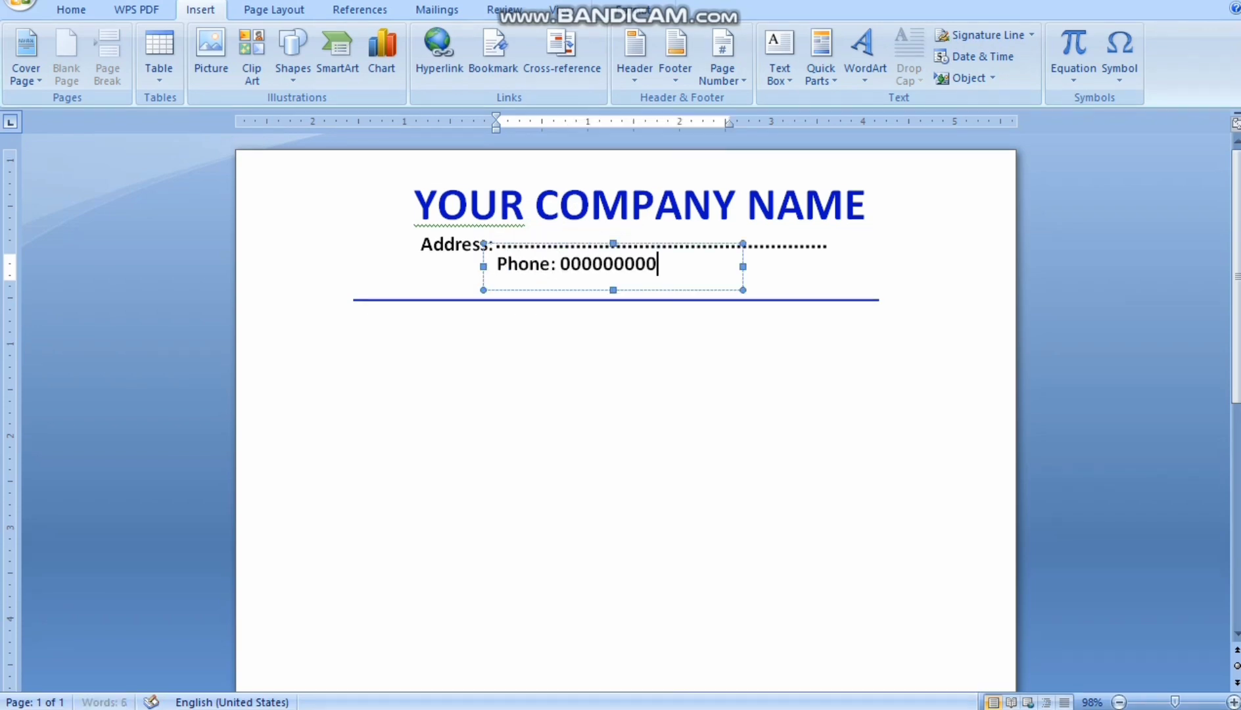
Step: Center the phone text within its text box and align the box to the horizontal center of the page
left_click(71, 10)
left_click(374, 71)
left_click(633, 10)
left_click(1067, 35)
left_click(1091, 82)
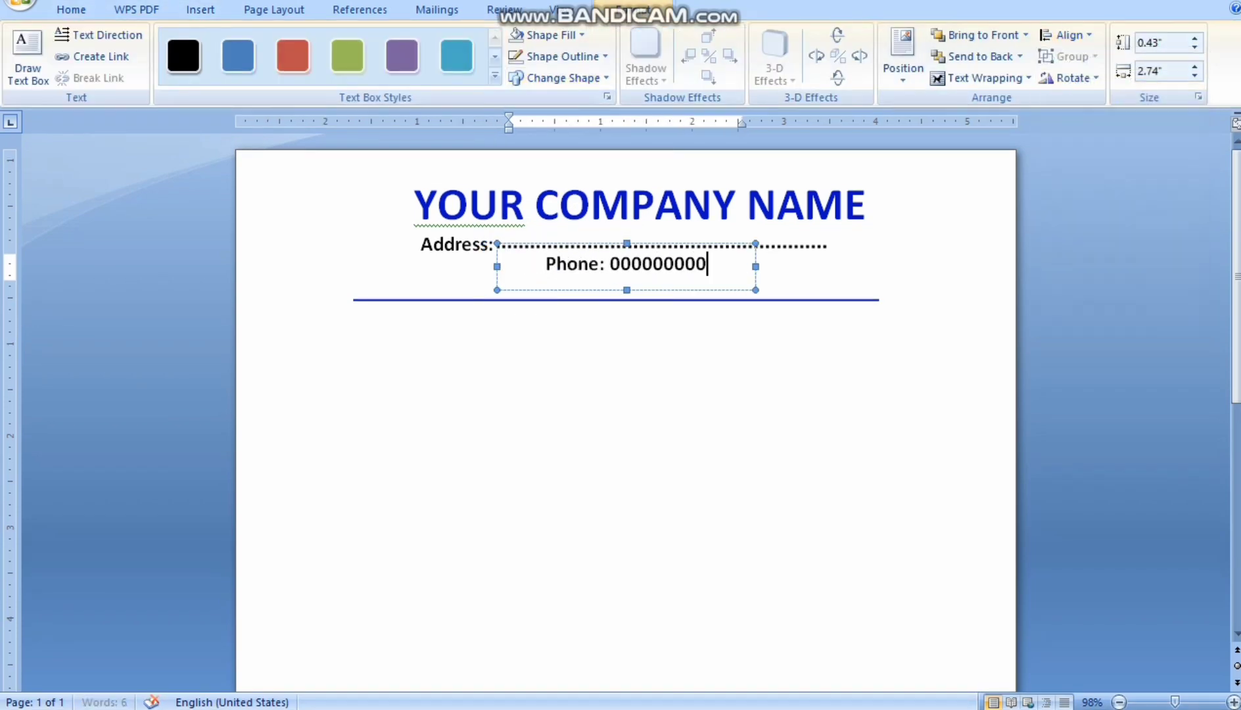
left_click(329, 251)
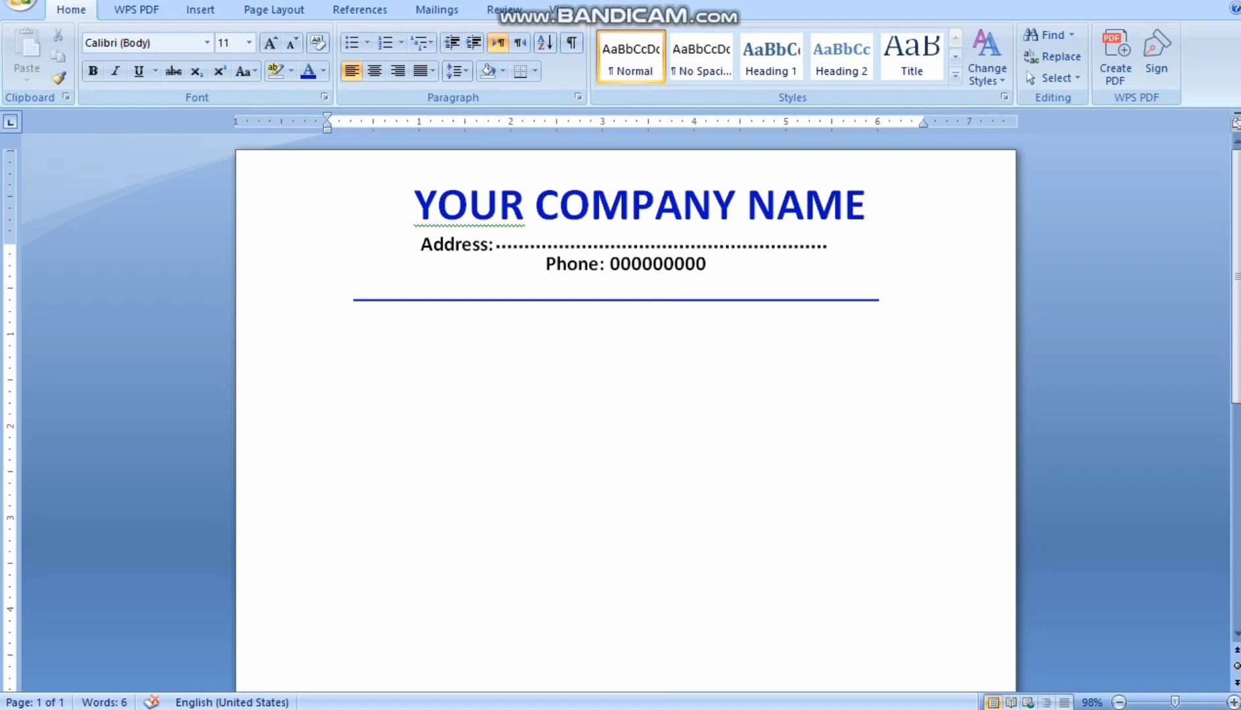
Step: Change the font color of the phone text and the "Address:" label to the company name's blue
left_click_drag(717, 264, 545, 264)
left_click(634, 10)
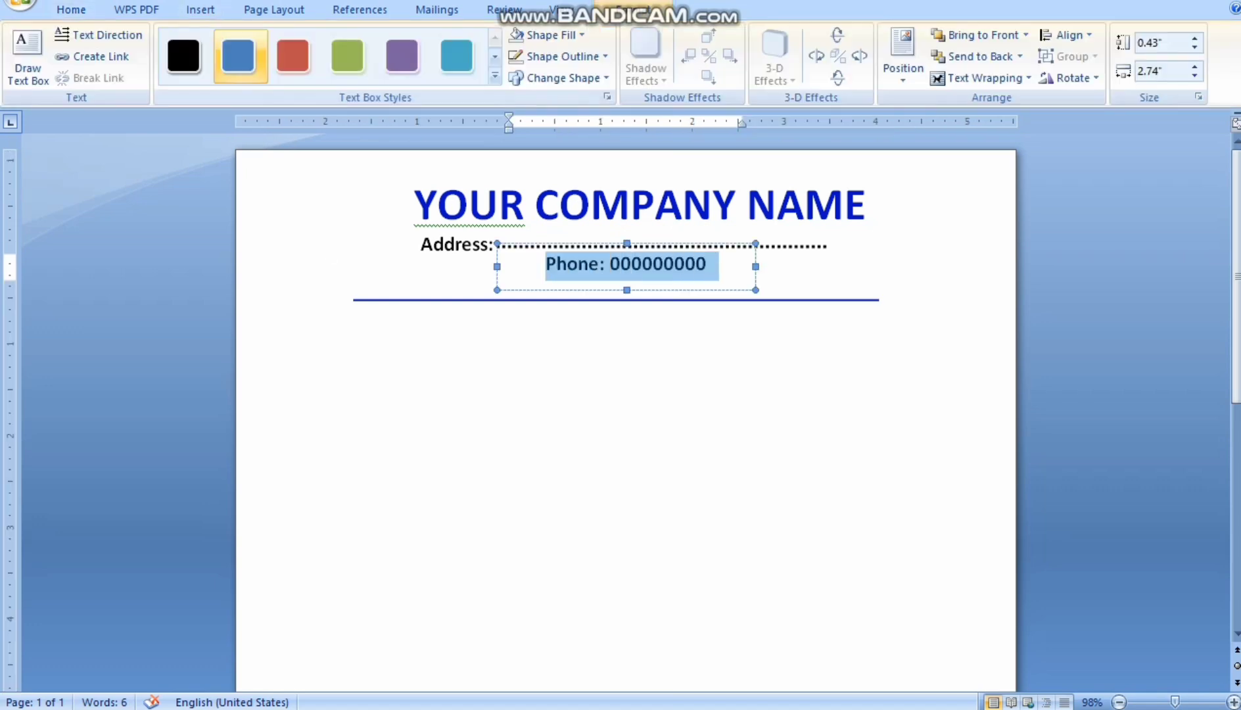
left_click(71, 10)
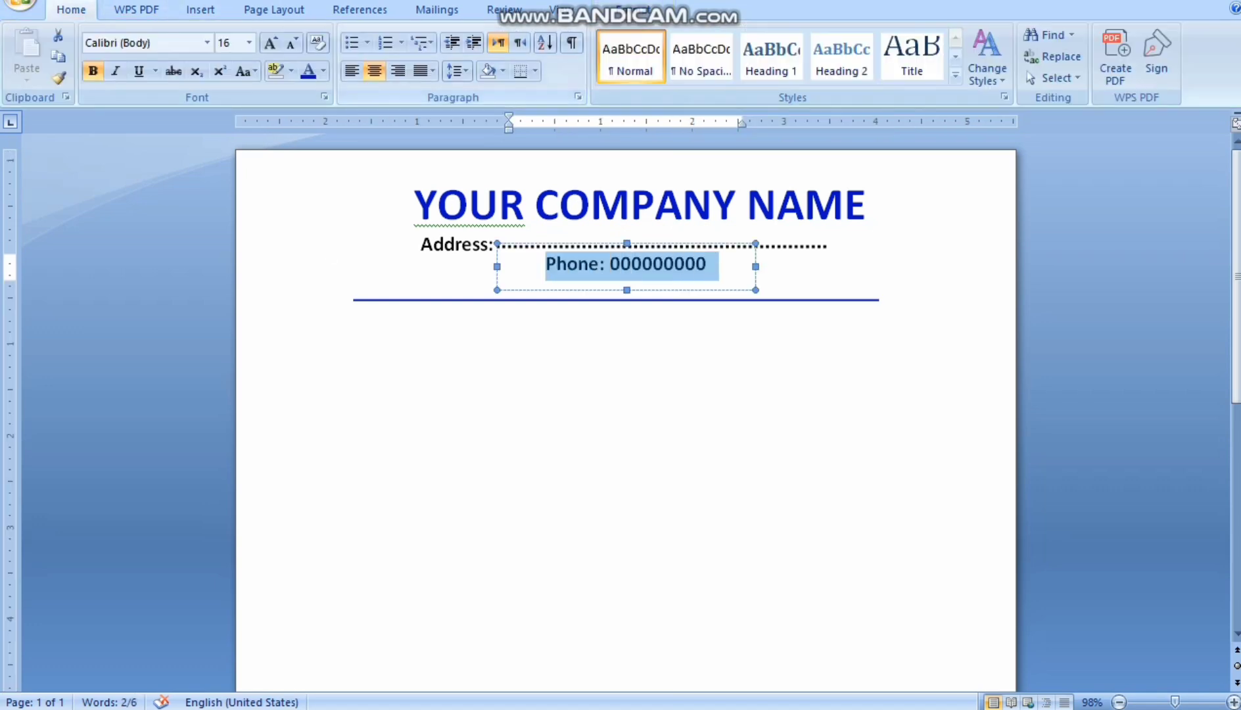
left_click(308, 71)
left_click(329, 263)
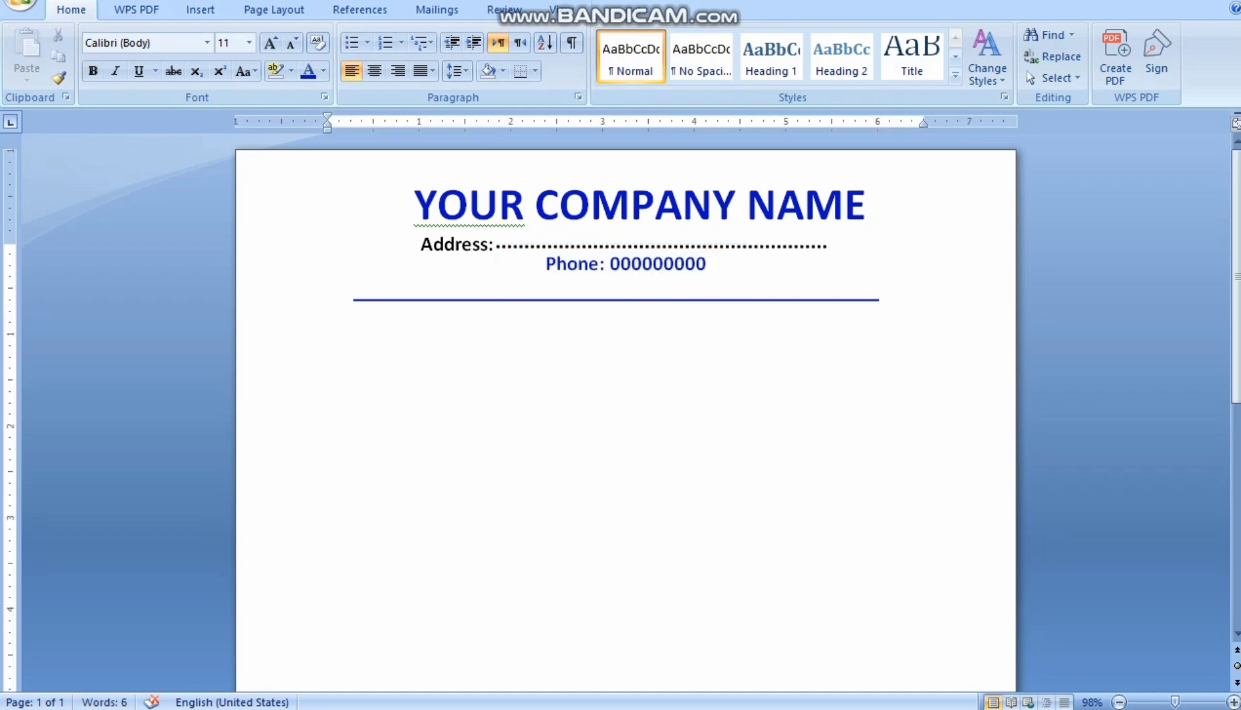
triple_click(431, 245)
left_click(308, 71)
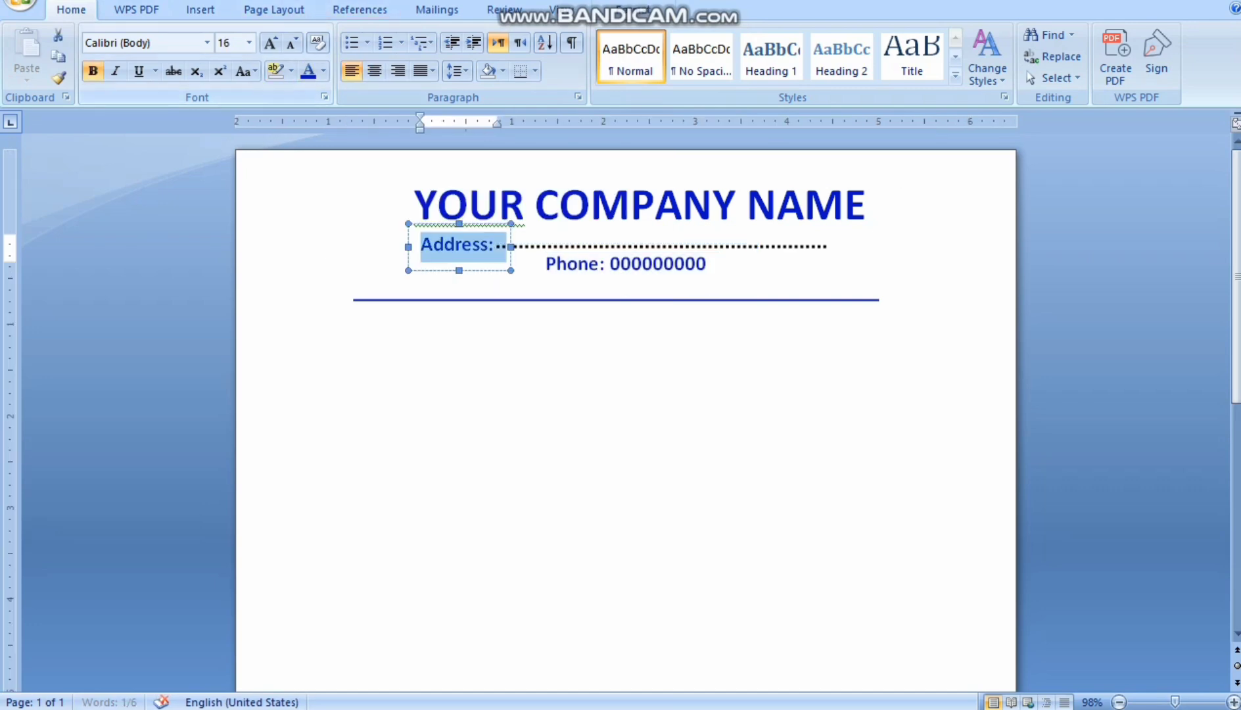
Step: Set the dotted address line's outline color to the same recent blue
left_click(612, 246)
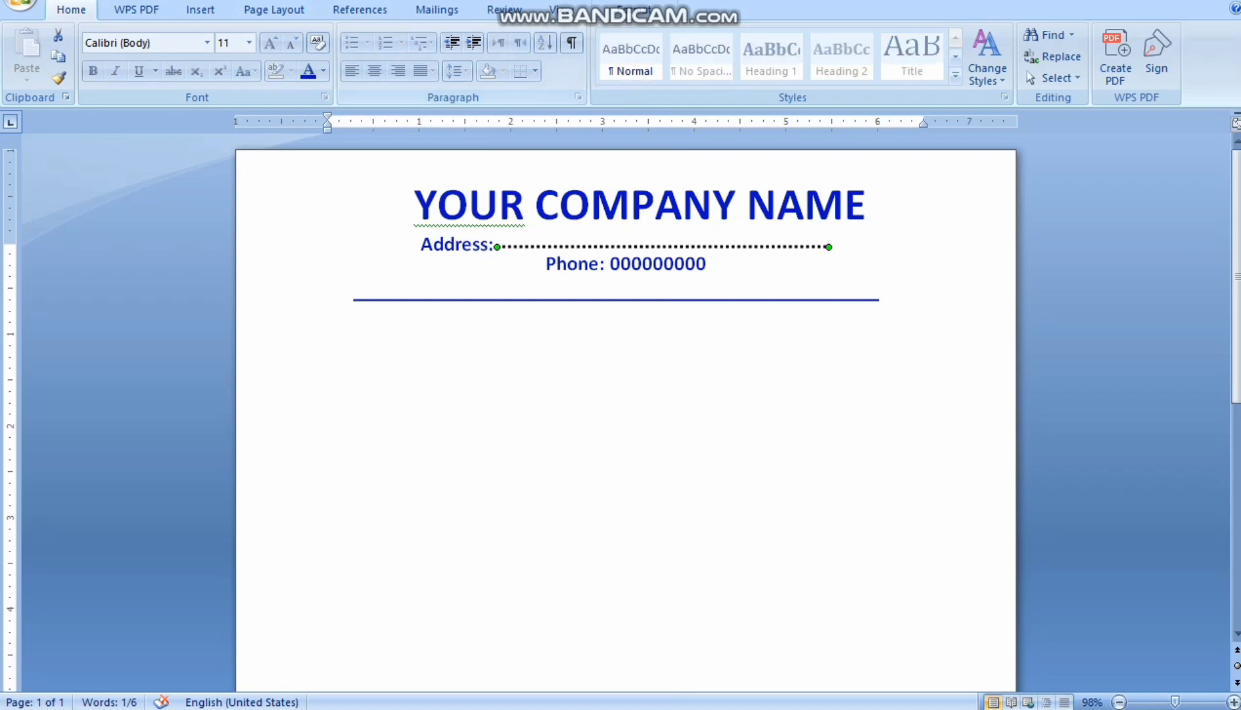
left_click(633, 10)
left_click(589, 56)
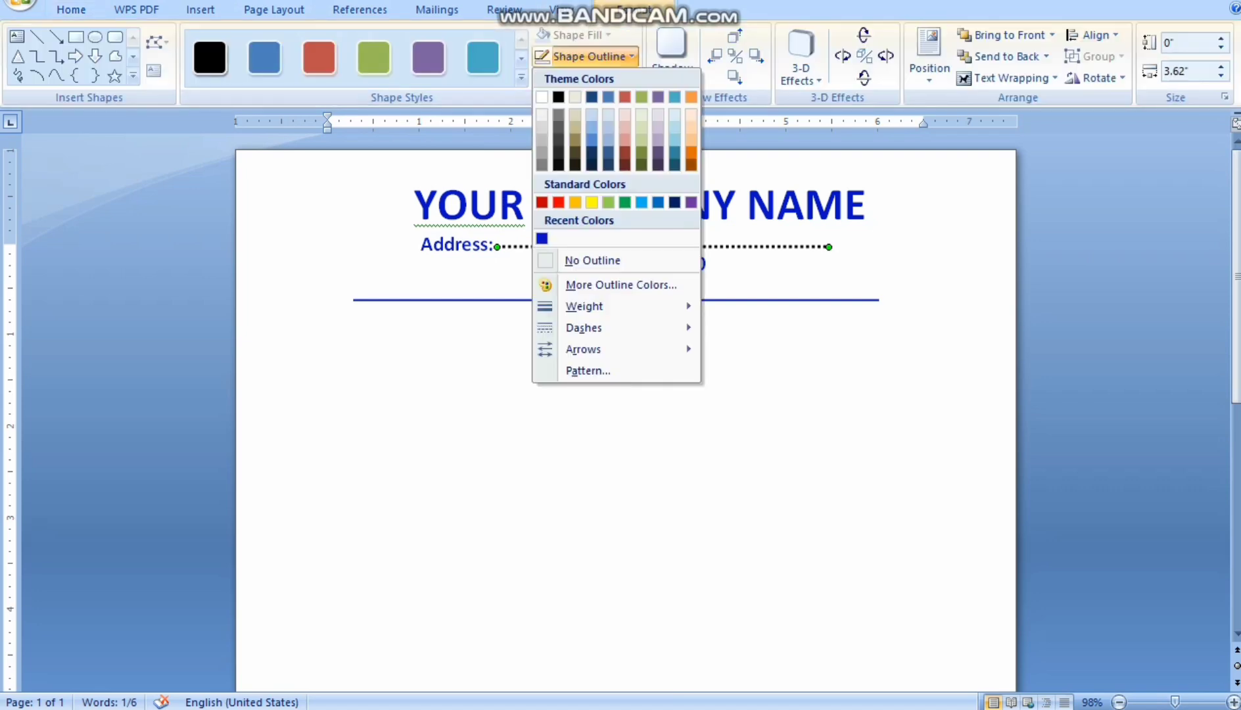
left_click(542, 239)
left_click(329, 250)
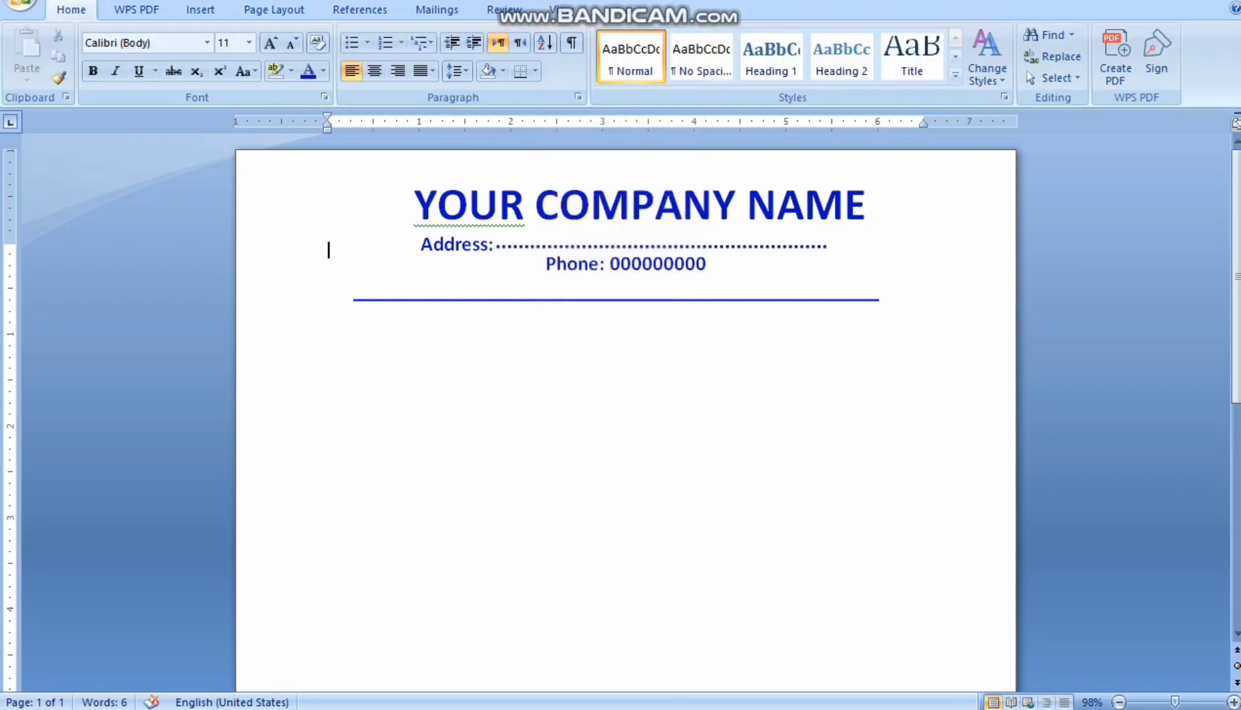
Step: Move the blue divider line up in small increments so it sits closer beneath the phone text
left_click(616, 301)
key("ctrl+Up")
key("ctrl+Up")
key("ctrl+Up")
key("ctrl+Up")
key("ctrl+Up")
key("ctrl+Up")
key("ctrl+Up")
key("ctrl+Up")
key("ctrl+Up")
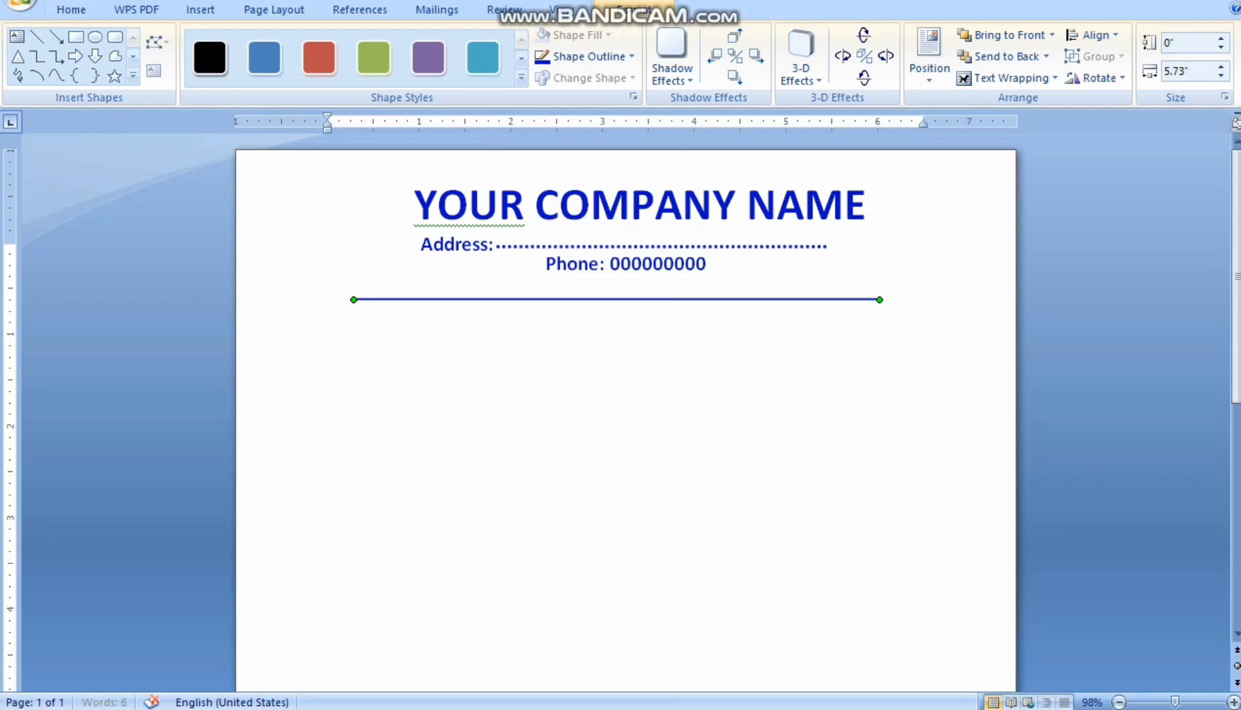
key("ctrl+Up")
key("ctrl+Up")
key("ctrl+Up")
key("ctrl+Up")
key("ctrl+Up")
key("ctrl+Up")
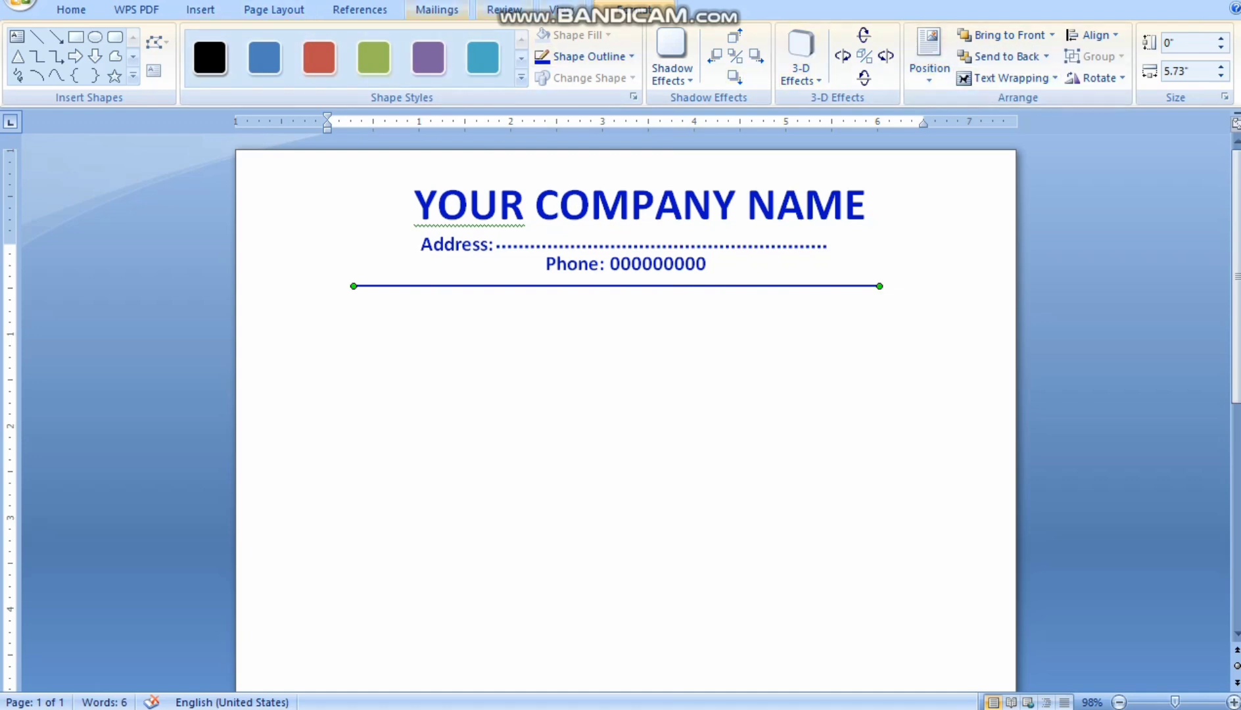
Step: Draw a text box about 1.02" by 0.42" under the divider's left end, enter "Sr.NO:" and remove its outline
left_click(200, 9)
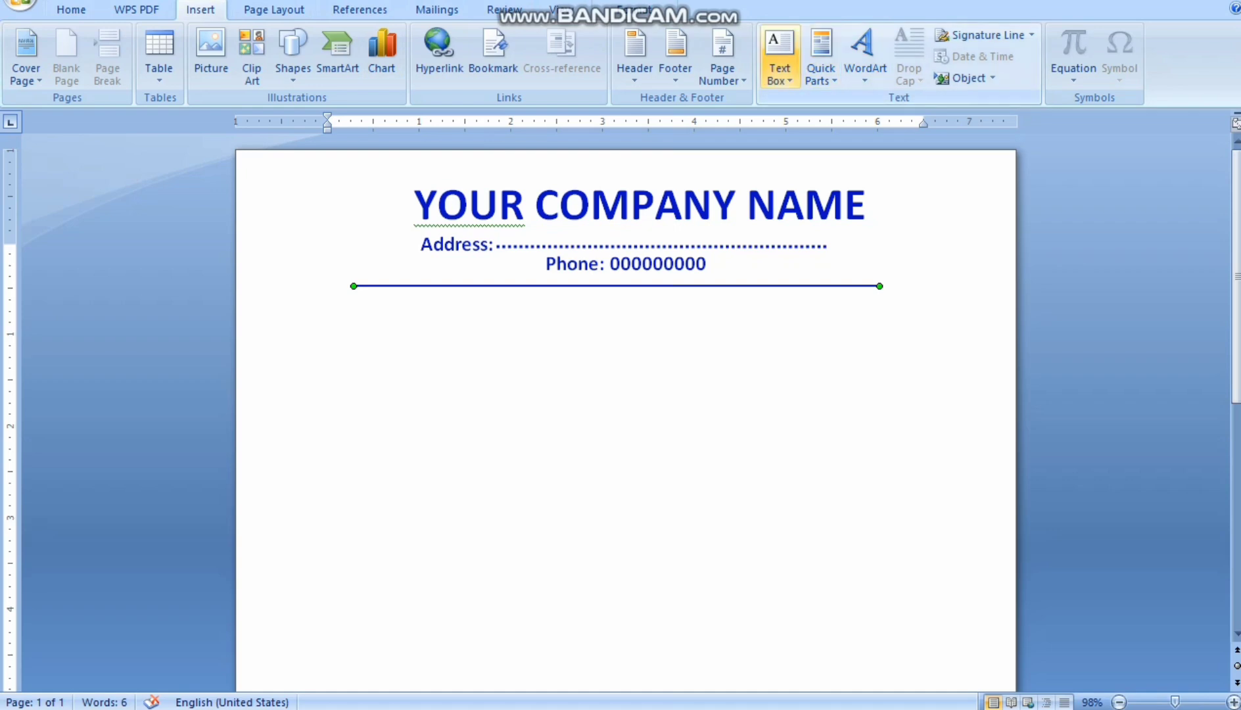
left_click(780, 56)
left_click(829, 464)
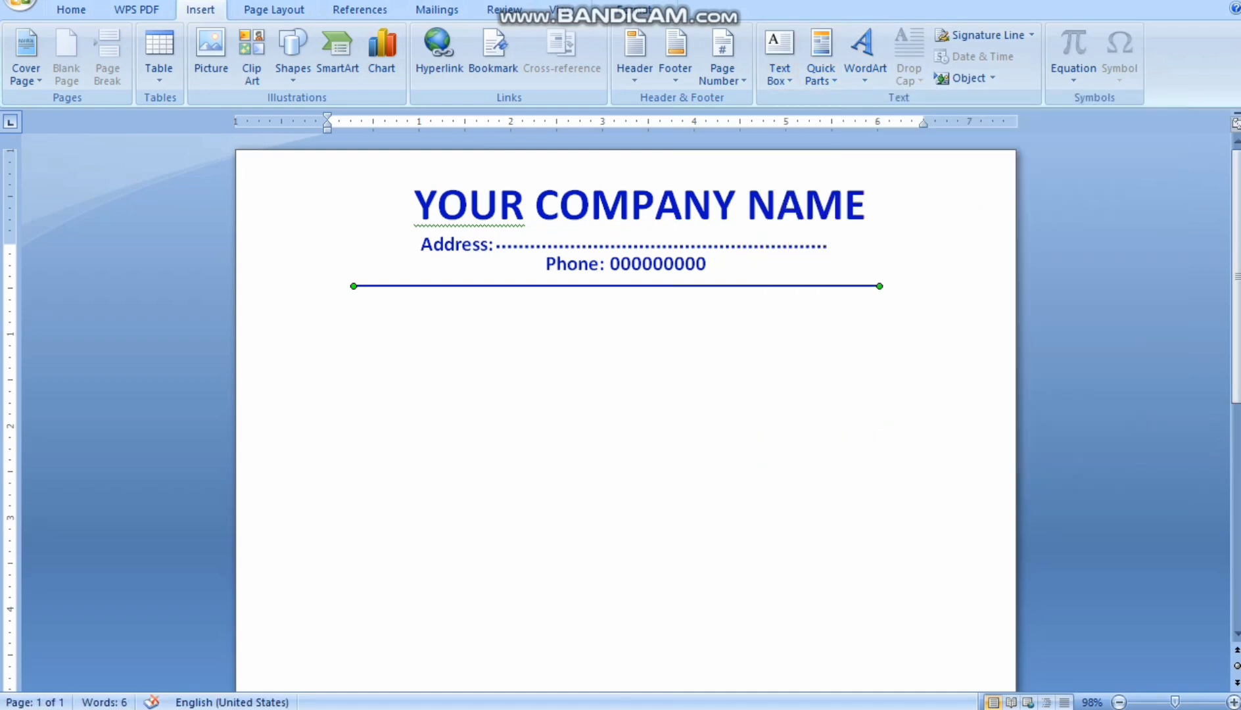
left_click_drag(369, 302, 465, 343)
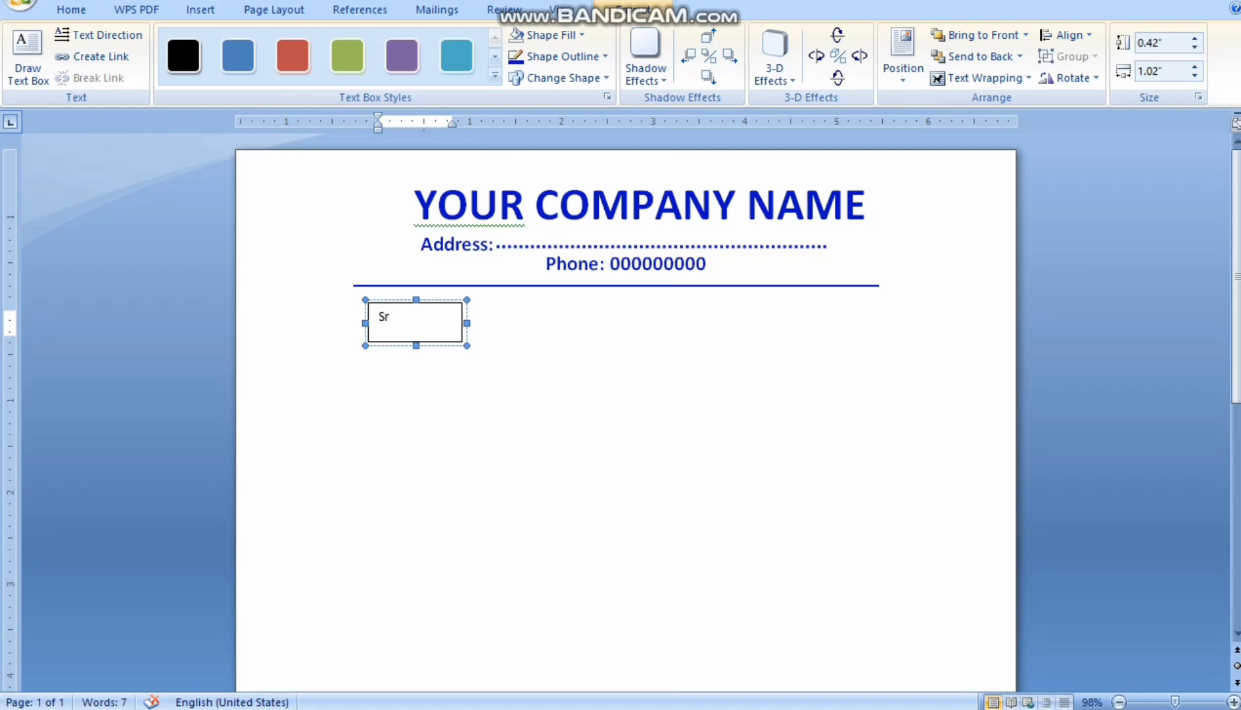
left_click(567, 56)
left_click(566, 260)
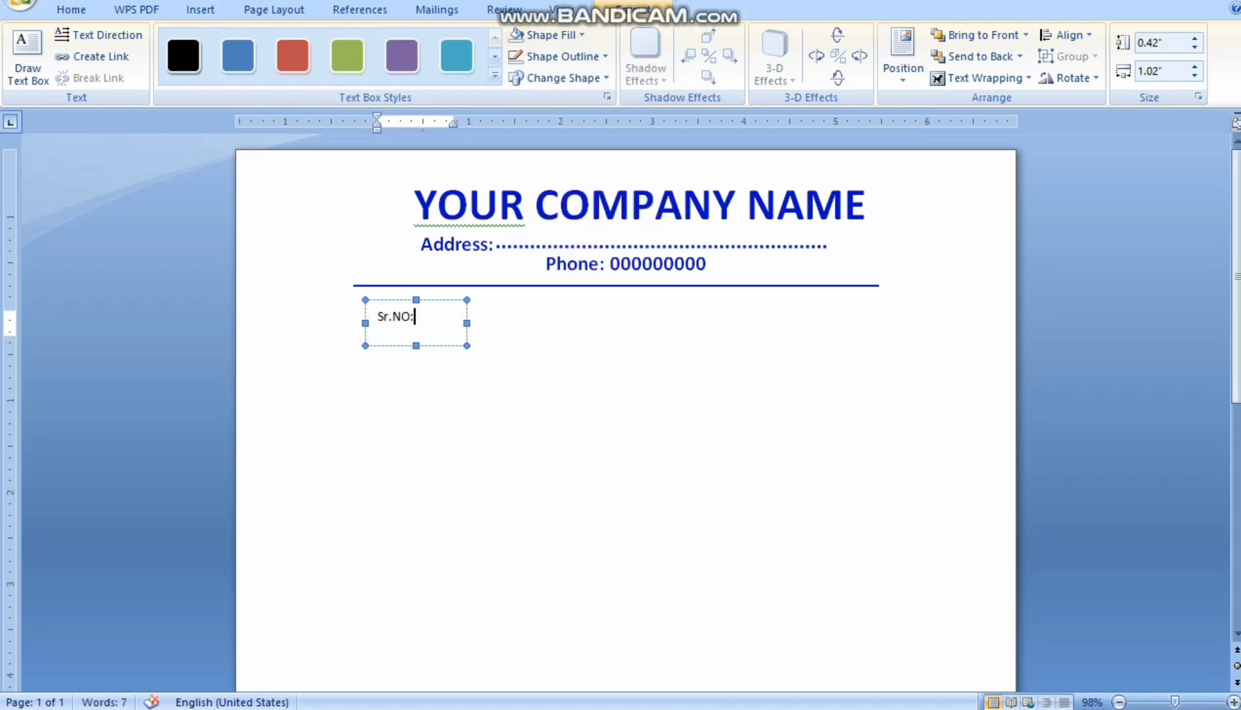
Step: Shrink the serial number text box around its label and move it up and slightly left, just beneath the divider
left_click_drag(467, 346, 403, 334)
key("Up")
key("Up")
key("Up")
key("Up")
key("Up")
key("Up")
key("Up")
key("Up")
key("Up")
key("Up")
key("Up")
key("Up")
key("Up")
key("Up")
key("Left")
key("Left")
key("Left")
key("Left")
Step: Format the serial number label as 14 pt in the letterhead's blue
triple_click(393, 303)
left_click(71, 10)
left_click(270, 43)
left_click(271, 43)
left_click(308, 71)
Step: Correct the serial number label's text to read "SR.NO:"
left_click(398, 306)
right_click(390, 307)
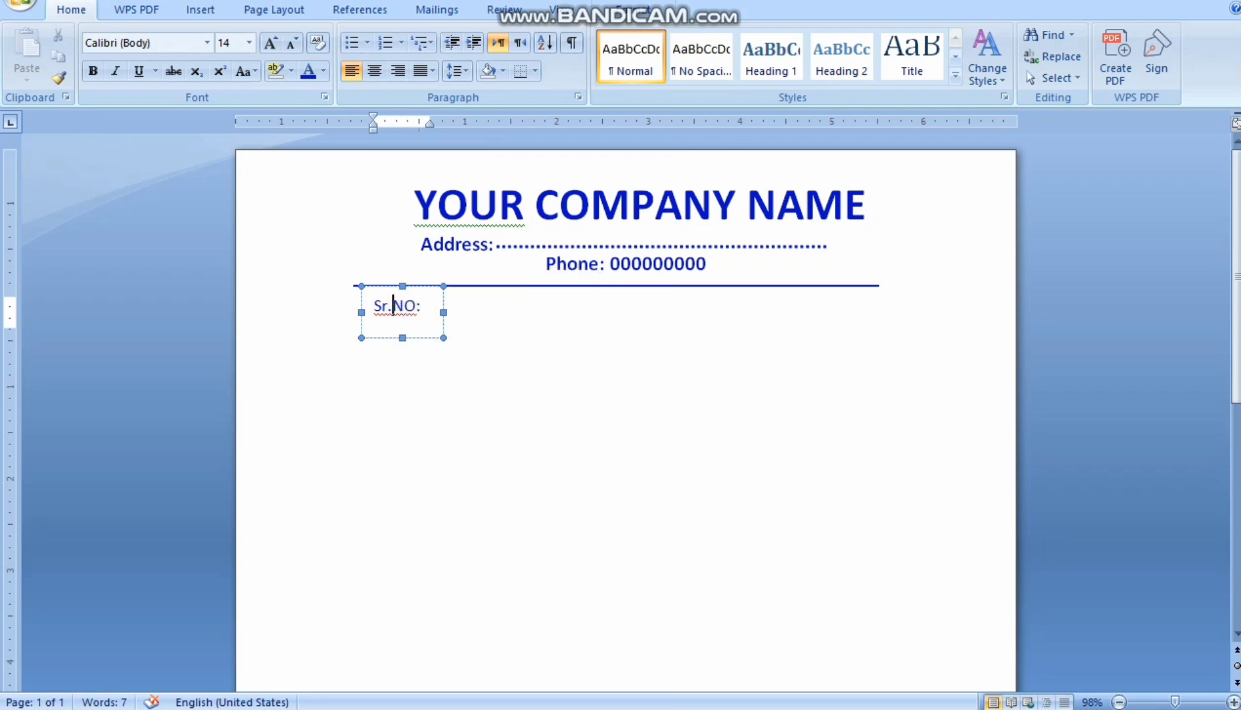
right_click(389, 307)
left_click(439, 381)
key("BackSpace")
type("R")
Step: Duplicate the "SR.NO:" text box and move the copy left to line up directly beneath the original
left_click(423, 338)
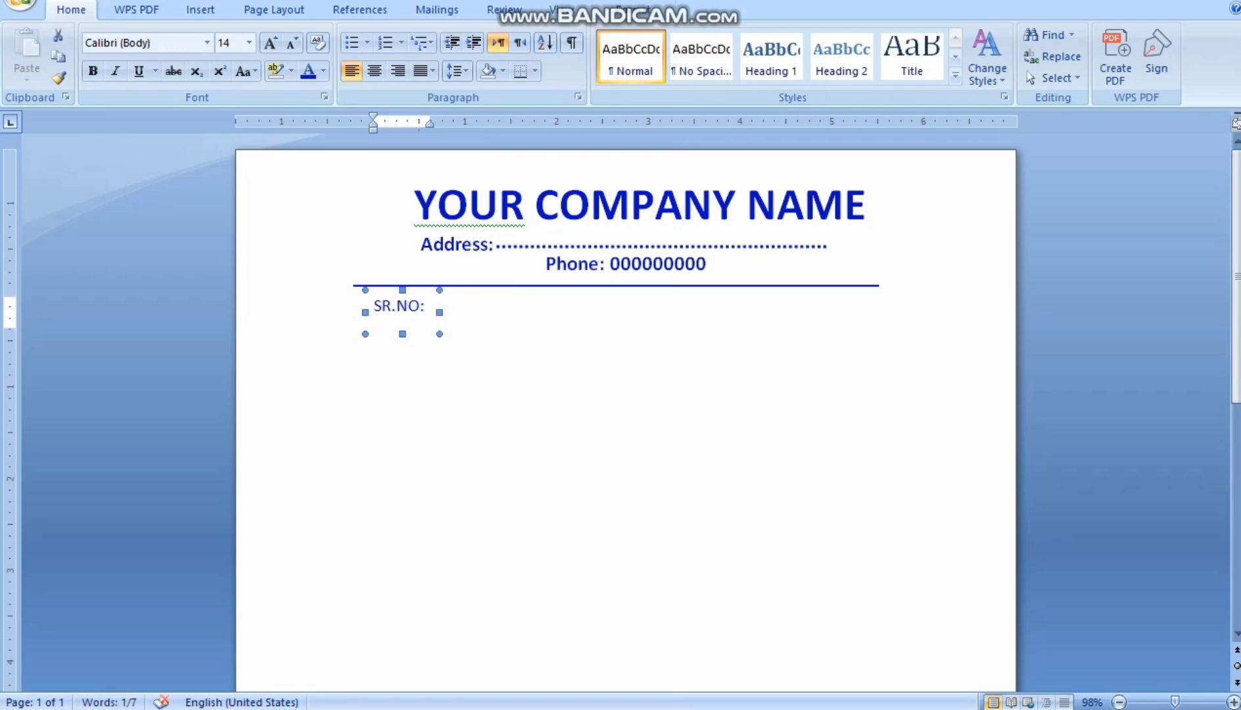
key("ctrl+c")
key("ctrl+v")
key("Left")
key("Left")
key("Left")
key("Left")
key("Left")
key("Left")
key("Left")
key("Left")
key("Left")
key("Left")
key("Left")
key("Left")
key("Left")
key("Left")
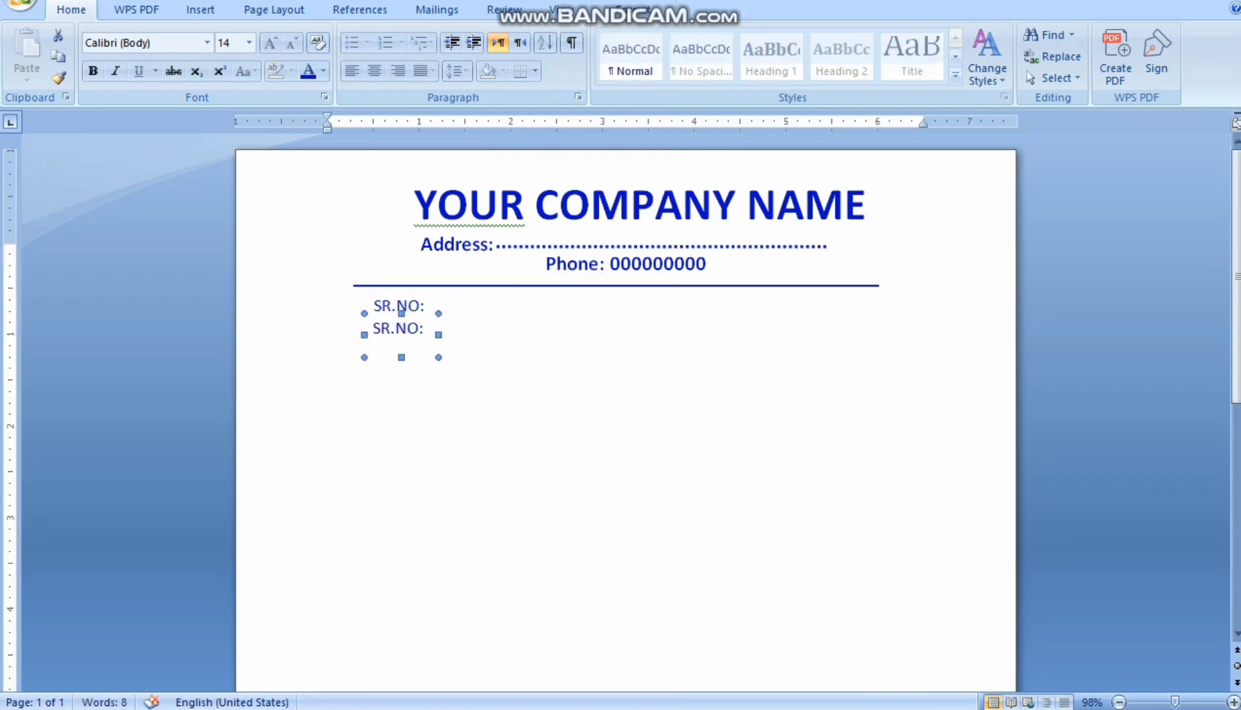
Step: Lower the copied text box slightly and replace its text with "To:"
key("Down")
key("Down")
key("Down")
key("Down")
key("Down")
triple_click(398, 333)
type("To:")
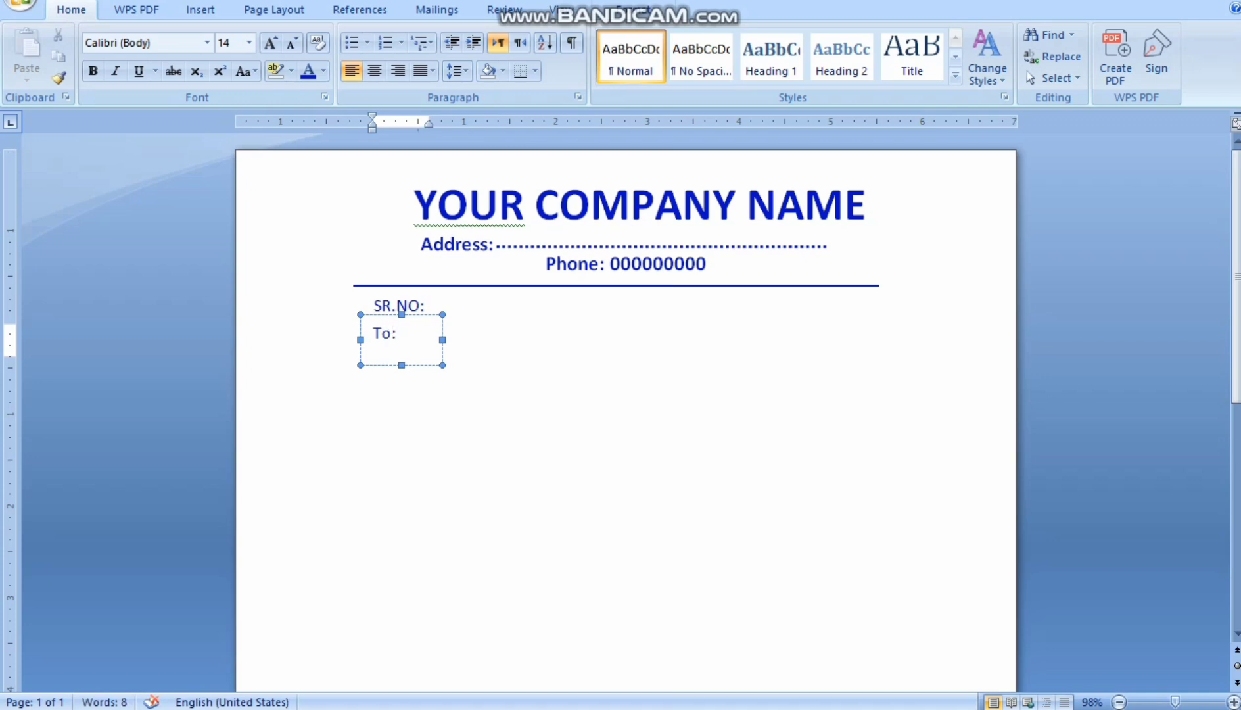
Step: Change the recipient label to read "To. M/s:" and duplicate its text box
key("BackSpace")
type("M/s:")
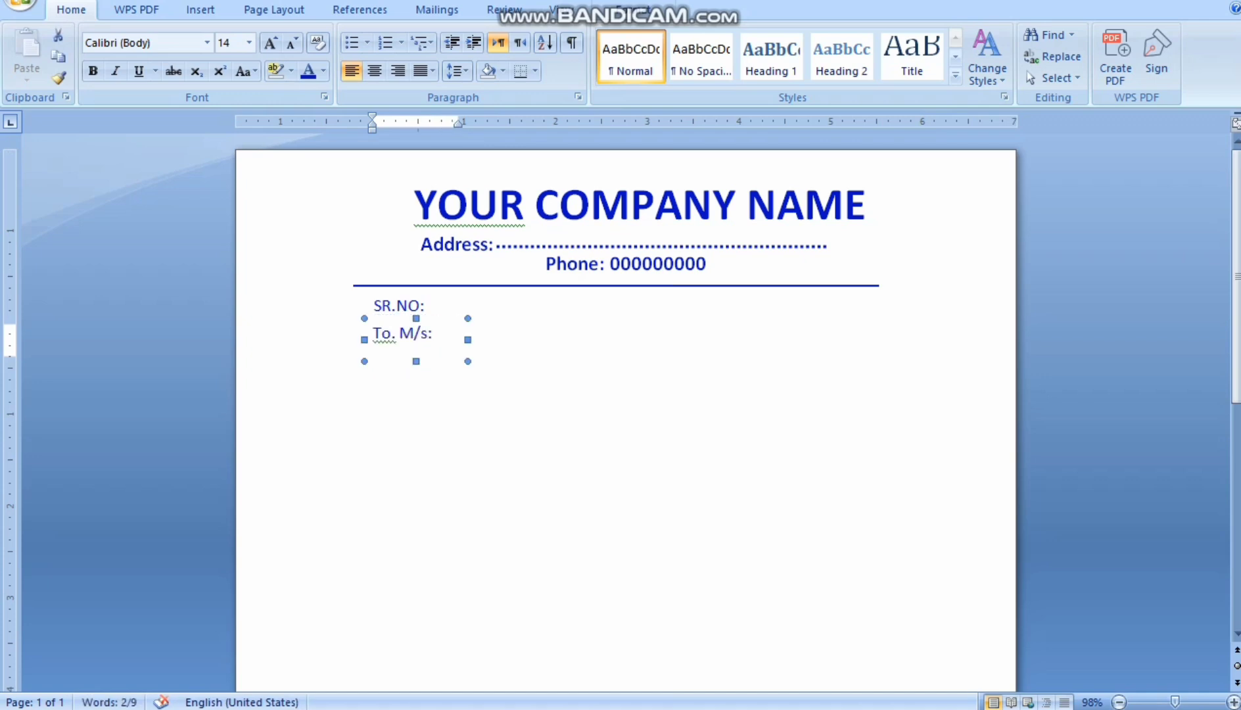
key("ctrl+c")
key("ctrl+v")
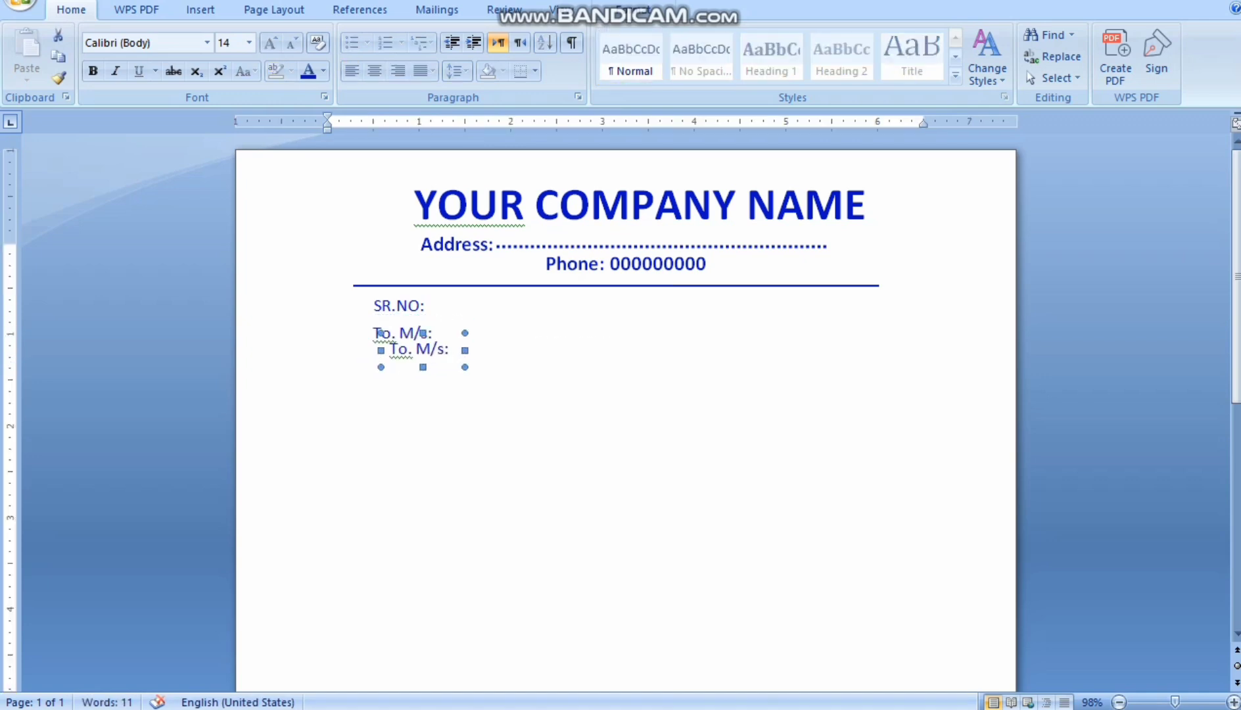
Step: Move the copied text box up beneath the middle of the divider line and replace its text with bold "CLASS BILL"
left_click_drag(634, 307, 720, 307)
triple_click(632, 306)
type("CLASS BILL")
triple_click(641, 306)
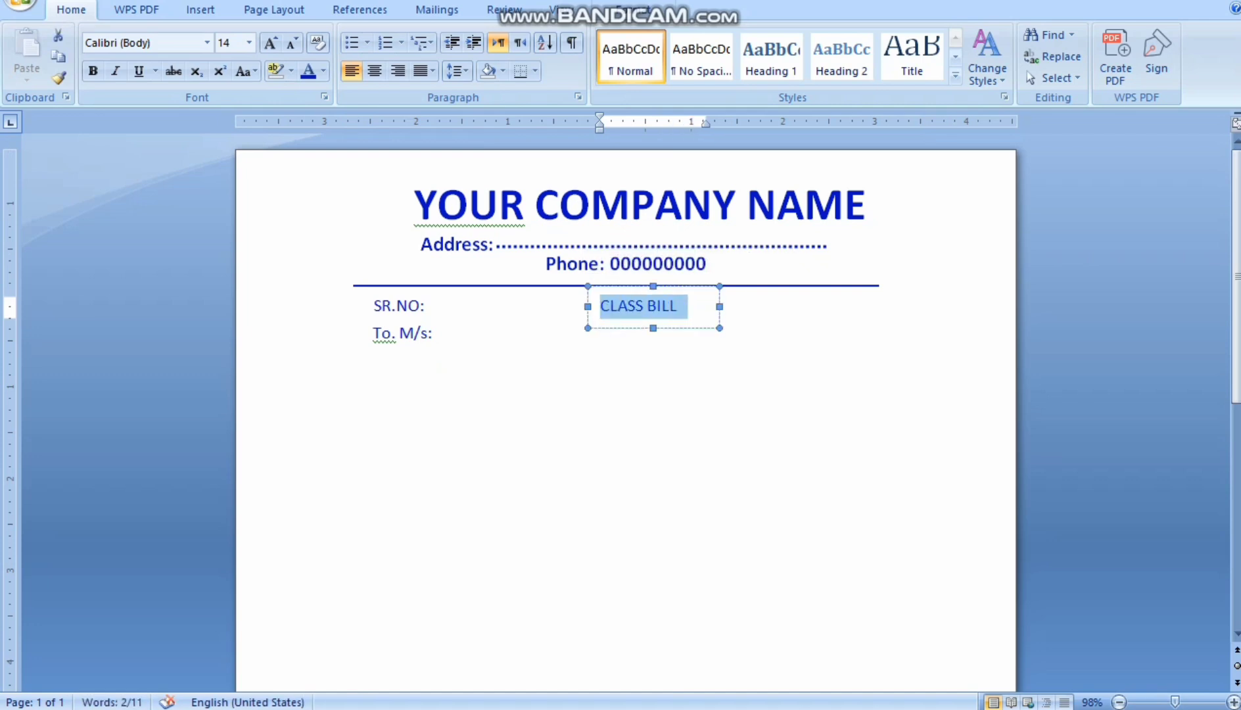
left_click(93, 71)
left_click(526, 421)
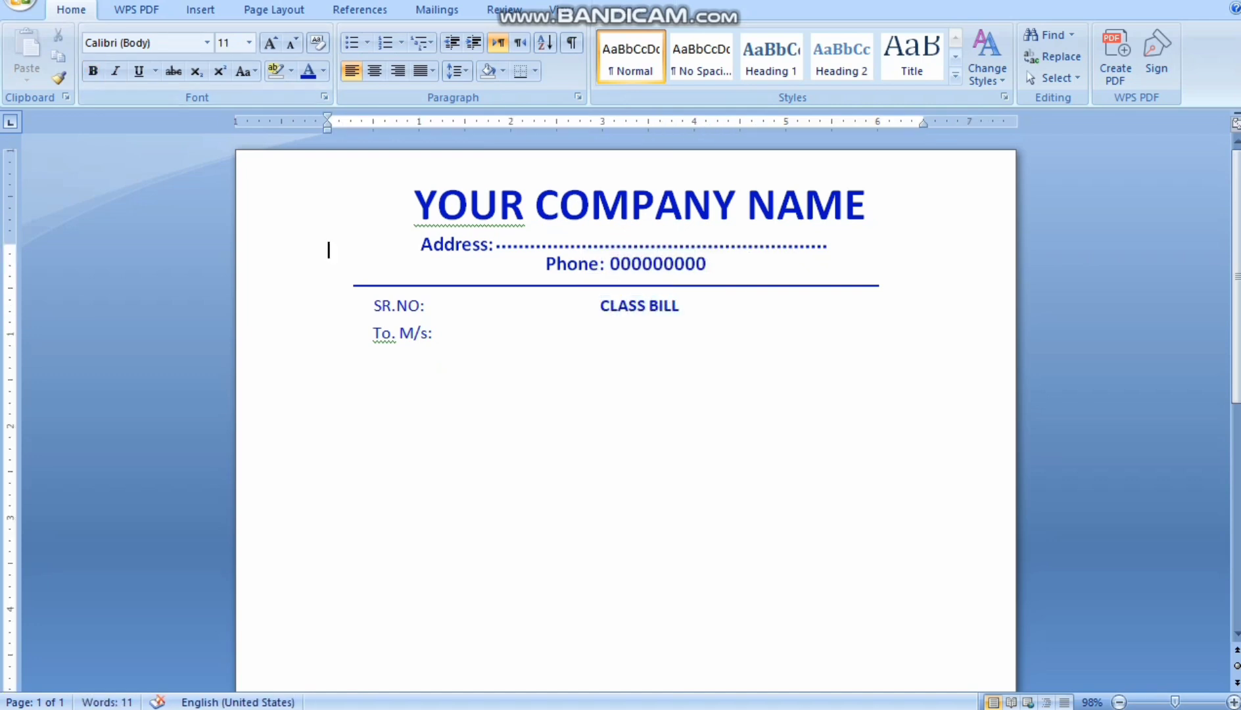
Step: Duplicate the serial number text box to the right of the bill title and replace its text with "Date:" and a dotted blank
left_click(381, 306)
key("ctrl+c")
key("ctrl+v")
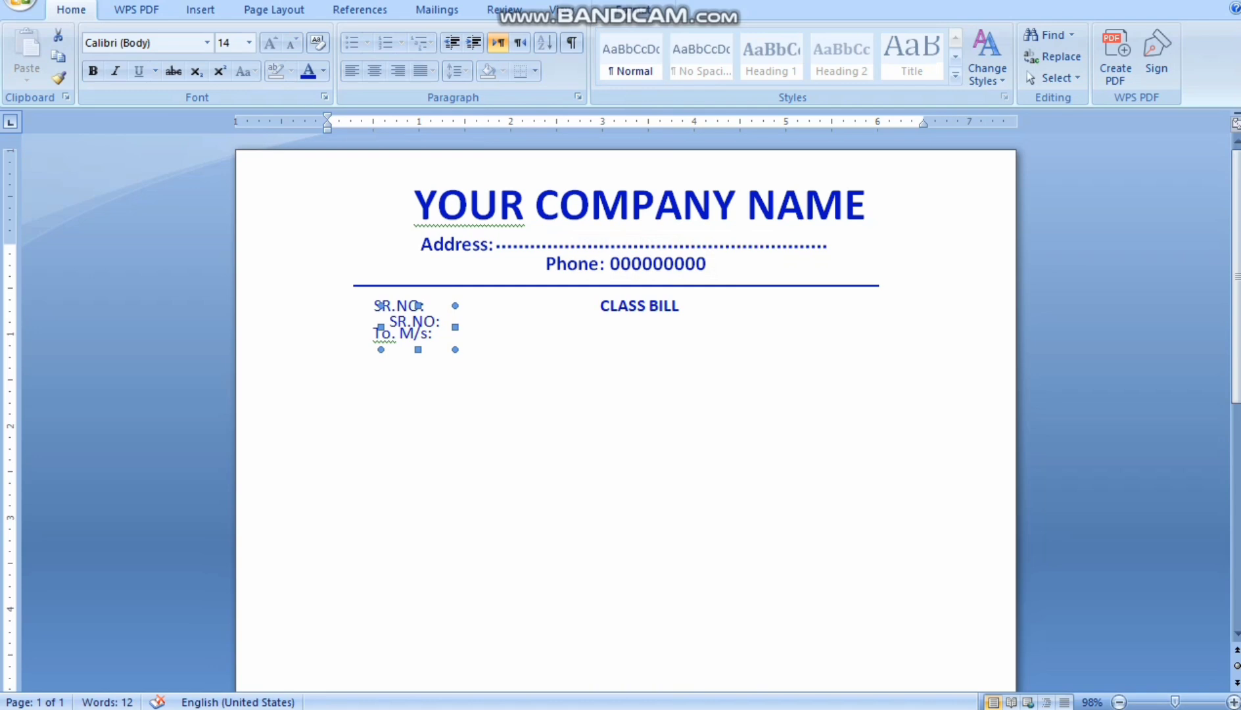
left_click_drag(380, 306, 692, 286)
triple_click(763, 306)
type("D")
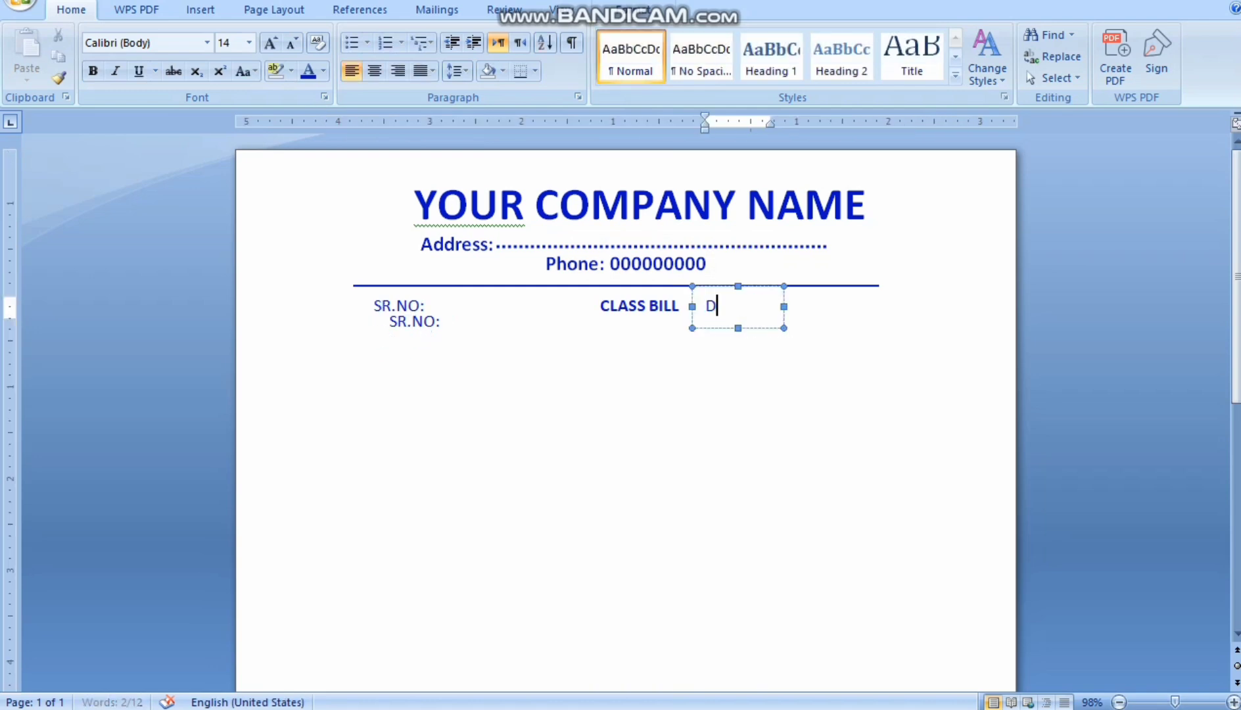
type("ate: ....................")
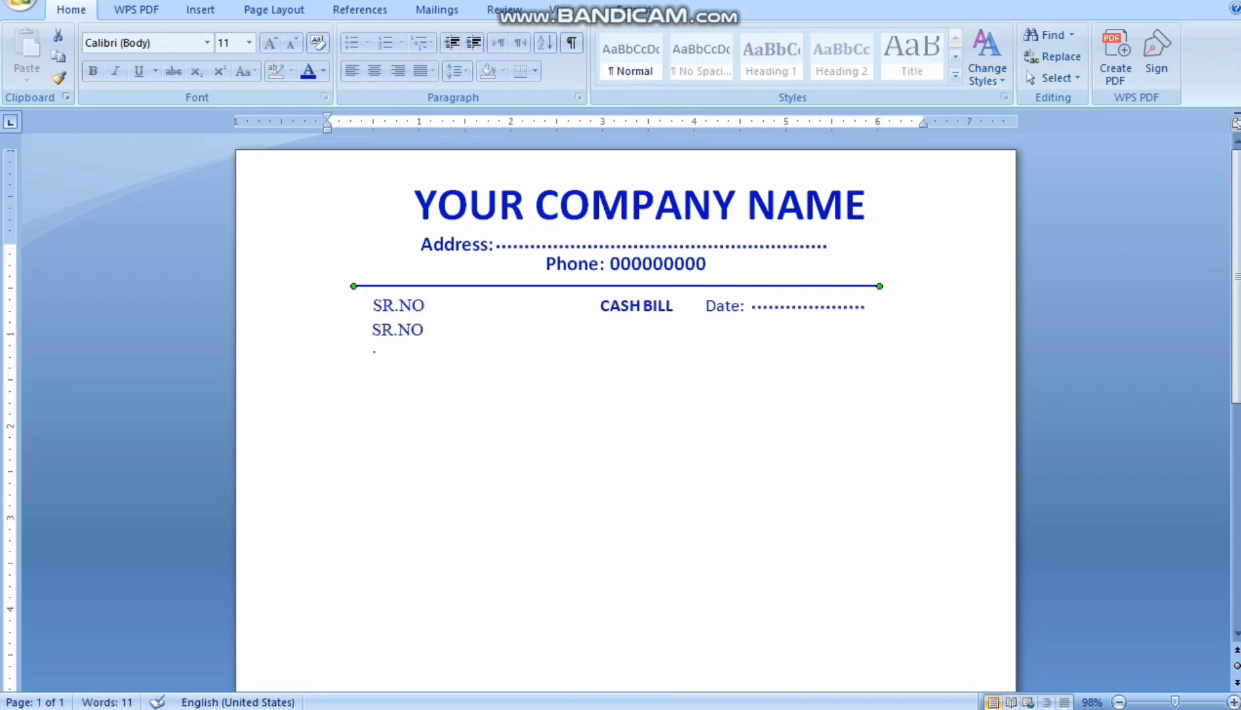
Step: Duplicate the divider line and position the copy just beneath the second SR.NO label, shifted left toward the original's alignment
key("ctrl+d")
key("ctrl+Down")
key("ctrl+Down")
key("ctrl+Down")
key("ctrl+Down")
key("ctrl+Down")
key("ctrl+Down")
key("ctrl+Down")
key("ctrl+Down")
key("ctrl+Down")
key("ctrl+Down")
key("ctrl+Down")
key("ctrl+Down")
key("ctrl+Down")
key("ctrl+Down")
key("ctrl+Down")
key("ctrl+Down")
key("ctrl+Down")
key("ctrl+Down")
key("ctrl+Down")
key("ctrl+Down")
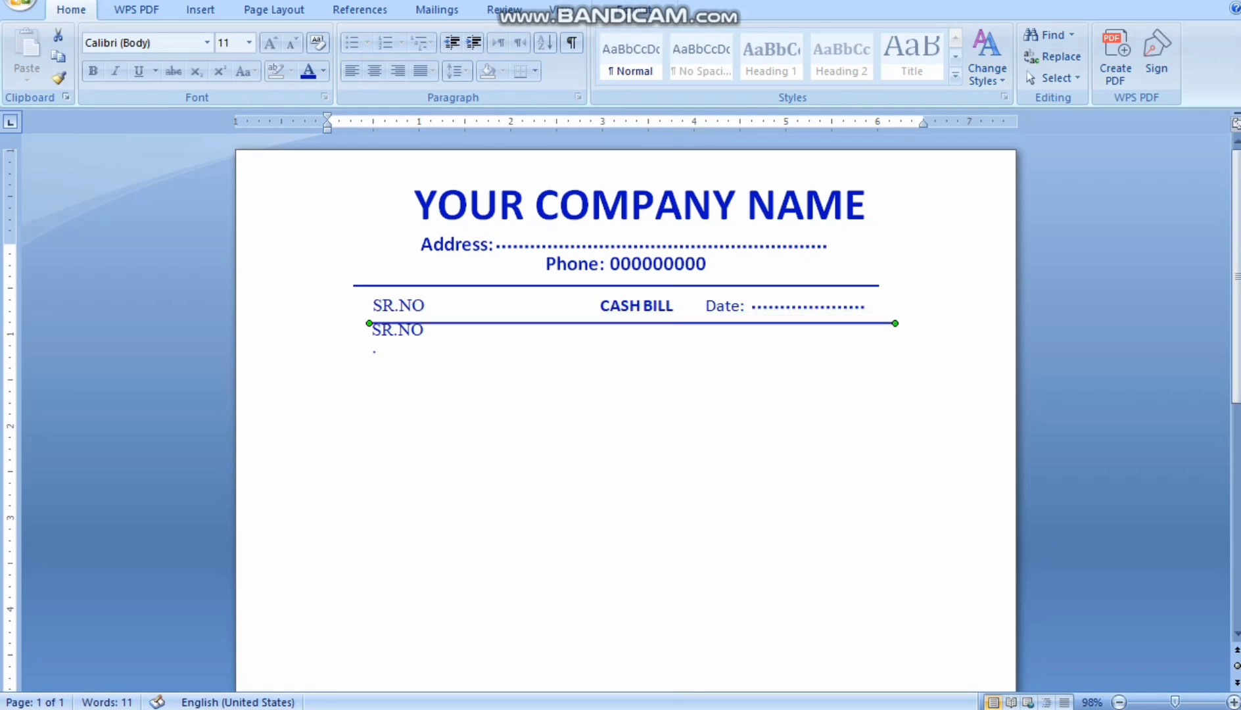
key("ctrl+Down")
key("ctrl+Down")
key("ctrl+Down")
key("ctrl+Down")
key("ctrl+Down")
key("ctrl+Down")
key("ctrl+Down")
key("ctrl+Down")
key("ctrl+Down")
key("ctrl+Down")
key("ctrl+Down")
key("ctrl+Down")
key("ctrl+Left")
key("ctrl+Left")
key("ctrl+Left")
key("ctrl+Left")
key("ctrl+Left")
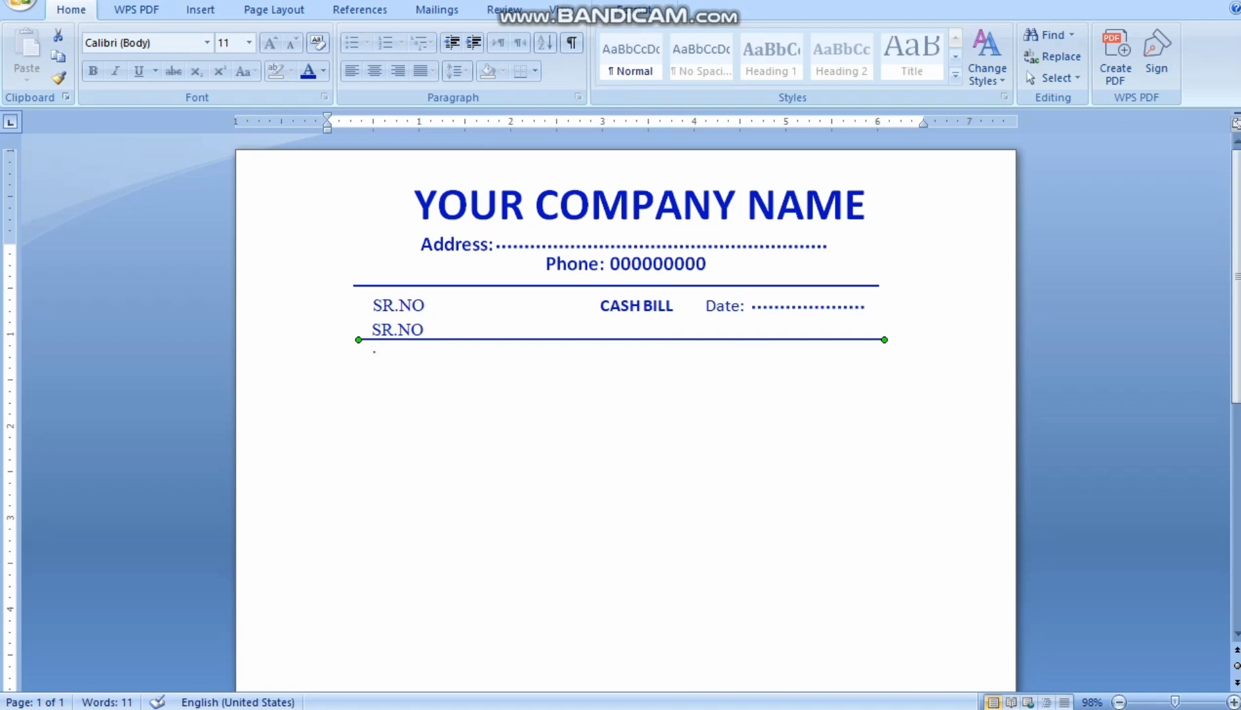
Step: Add another copy of the divider line below the second one and nudge it left to line up
key("ctrl+v")
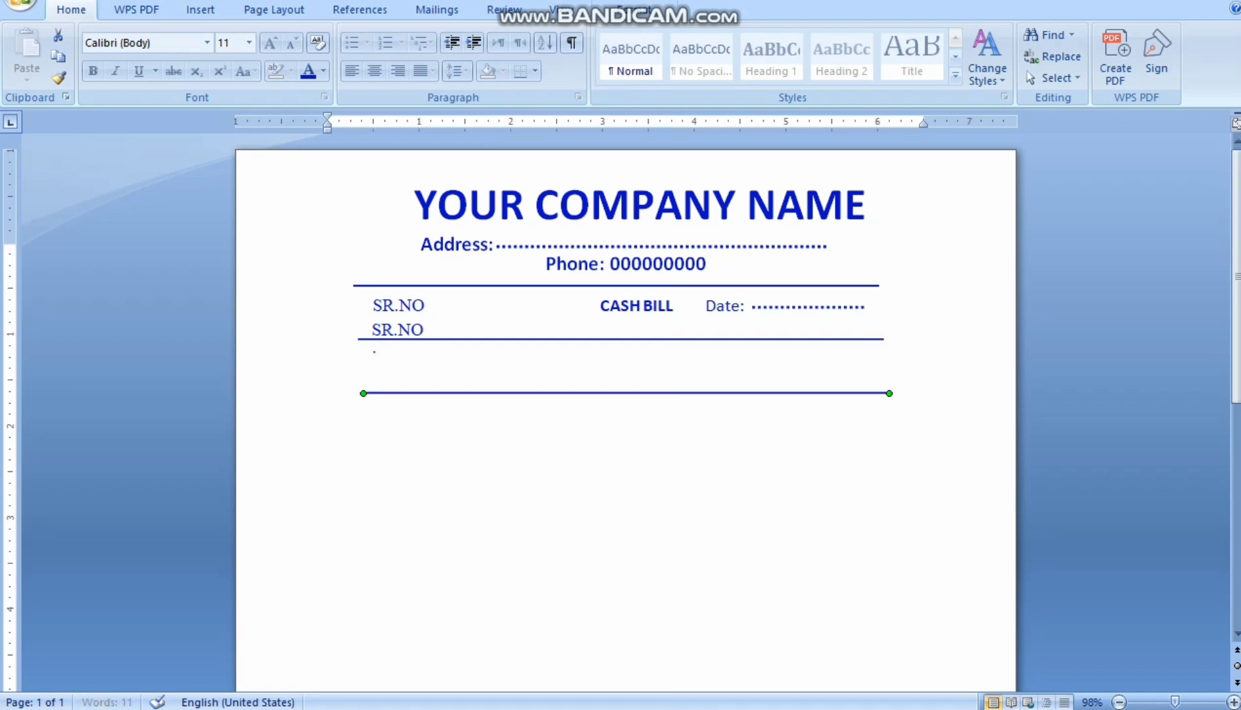
key("ctrl+Left")
key("ctrl+Left")
key("ctrl+Left")
key("ctrl+Left")
left_click(328, 250)
Step: Draw a text box about 5.06" high and 6.34" wide below the lowest line and remove its outline
left_click(201, 9)
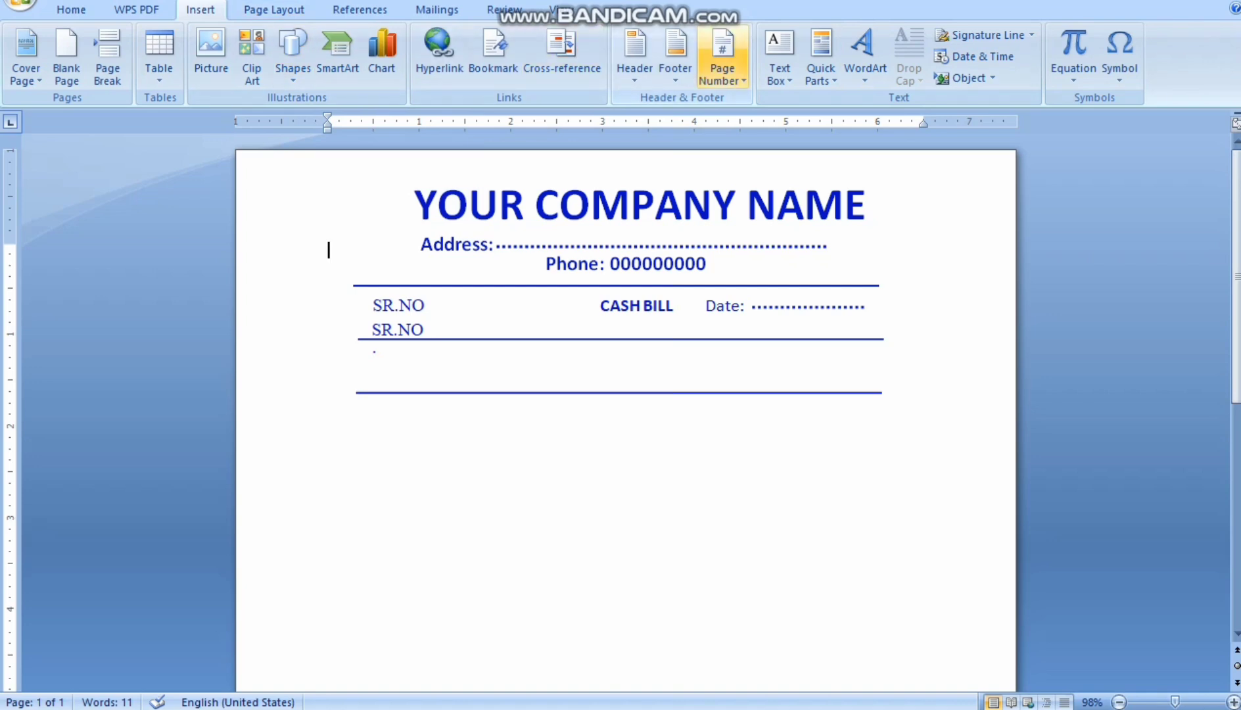
left_click(779, 56)
left_click(827, 465)
left_click_drag(313, 410, 899, 676)
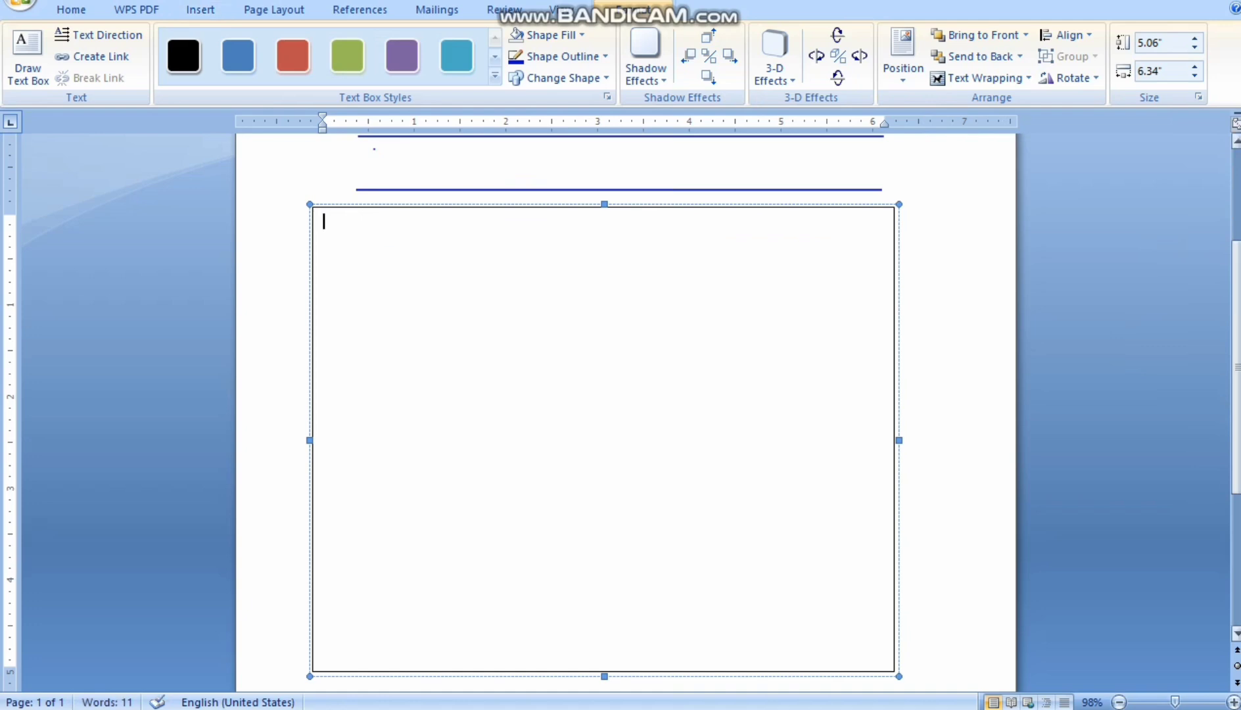
left_click(559, 56)
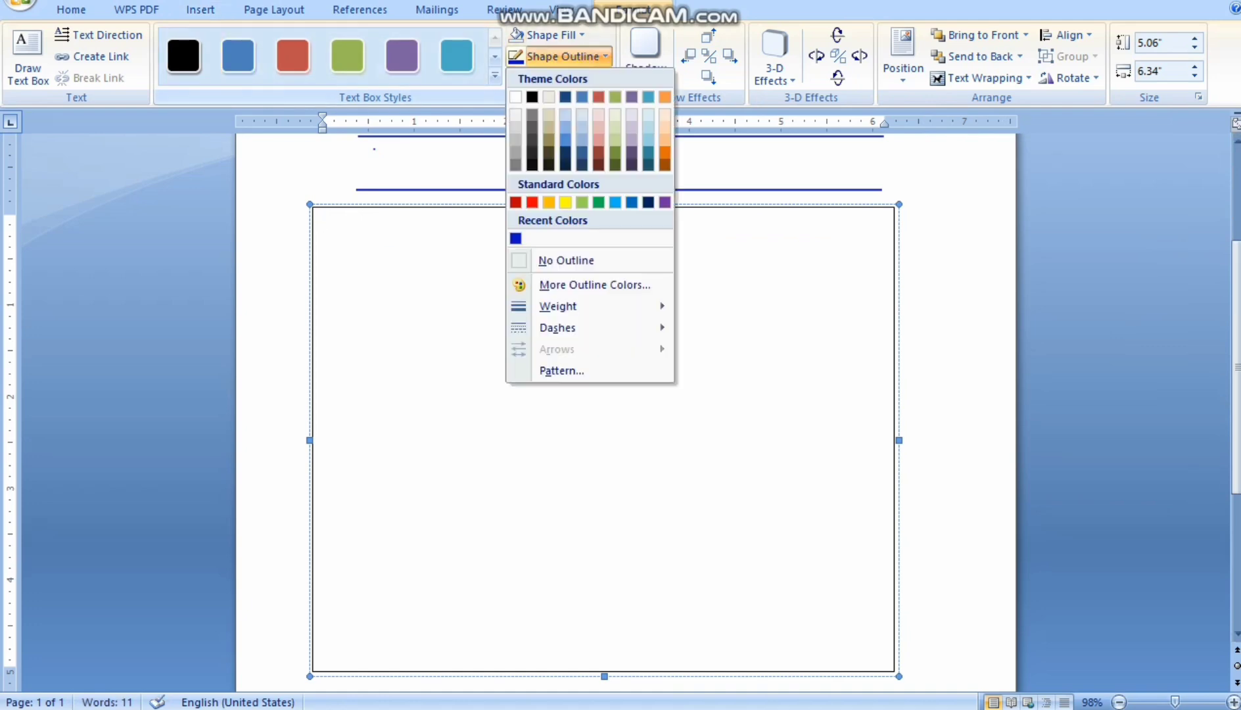
left_click(565, 261)
Step: Insert a table with five columns and two rows in the new text box
left_click(201, 10)
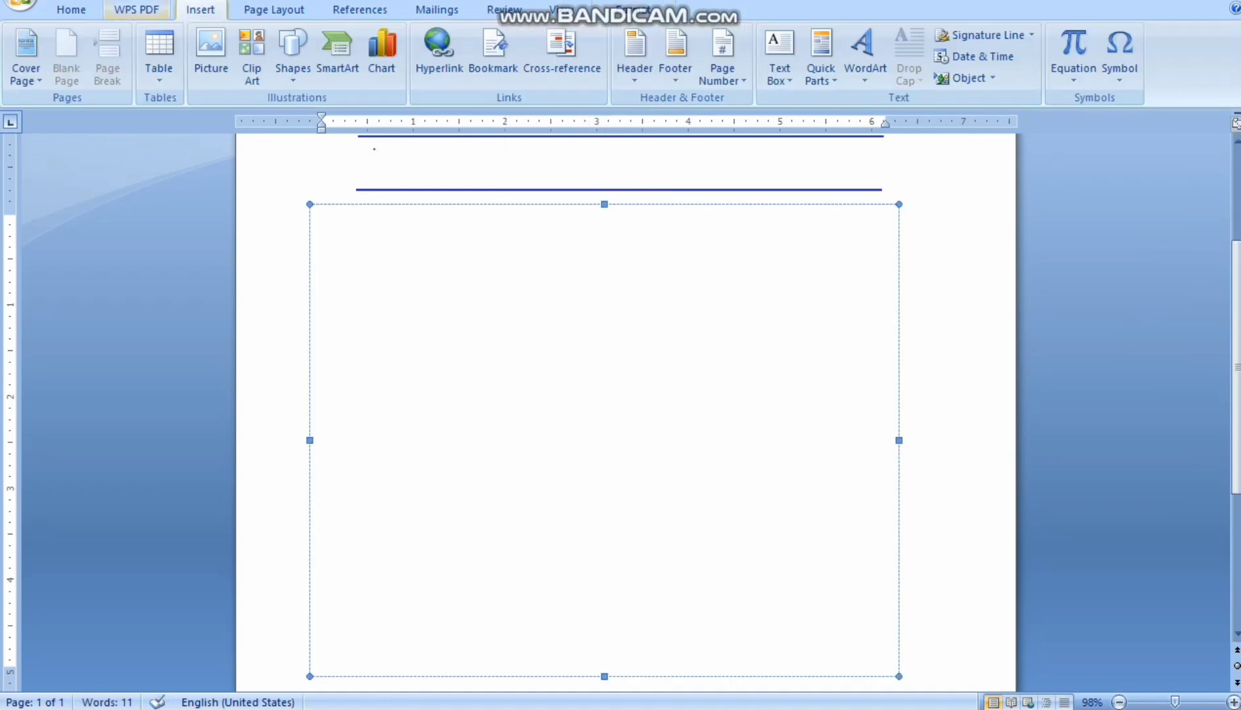
left_click(159, 56)
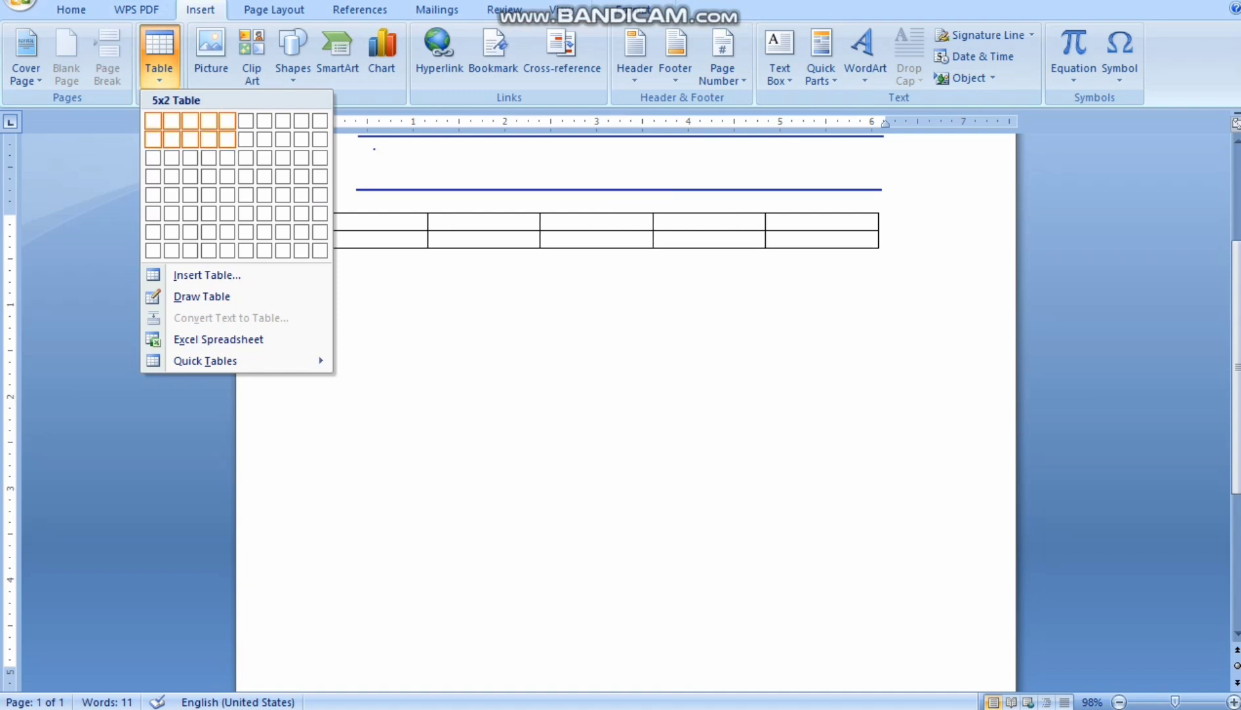
left_click(228, 138)
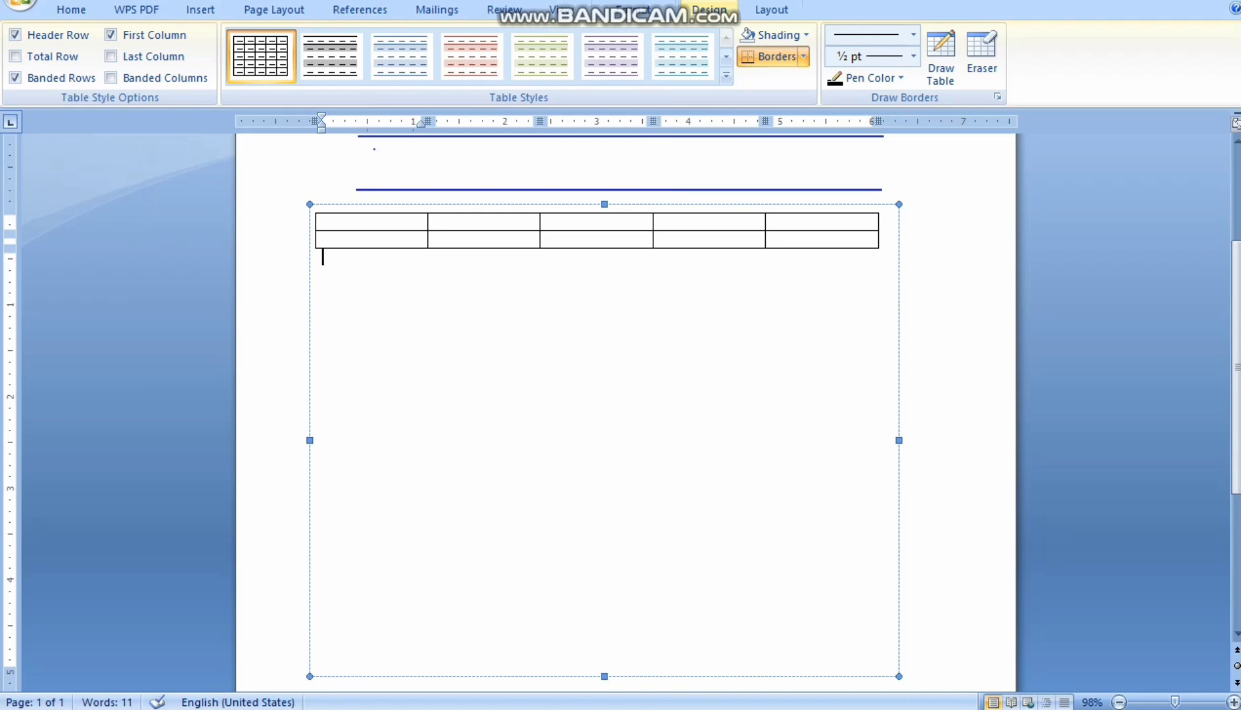
Step: Enlarge the whole table until it nearly fills the text box
left_click(776, 239)
left_click_drag(881, 251, 874, 452)
left_click_drag(874, 580, 883, 665)
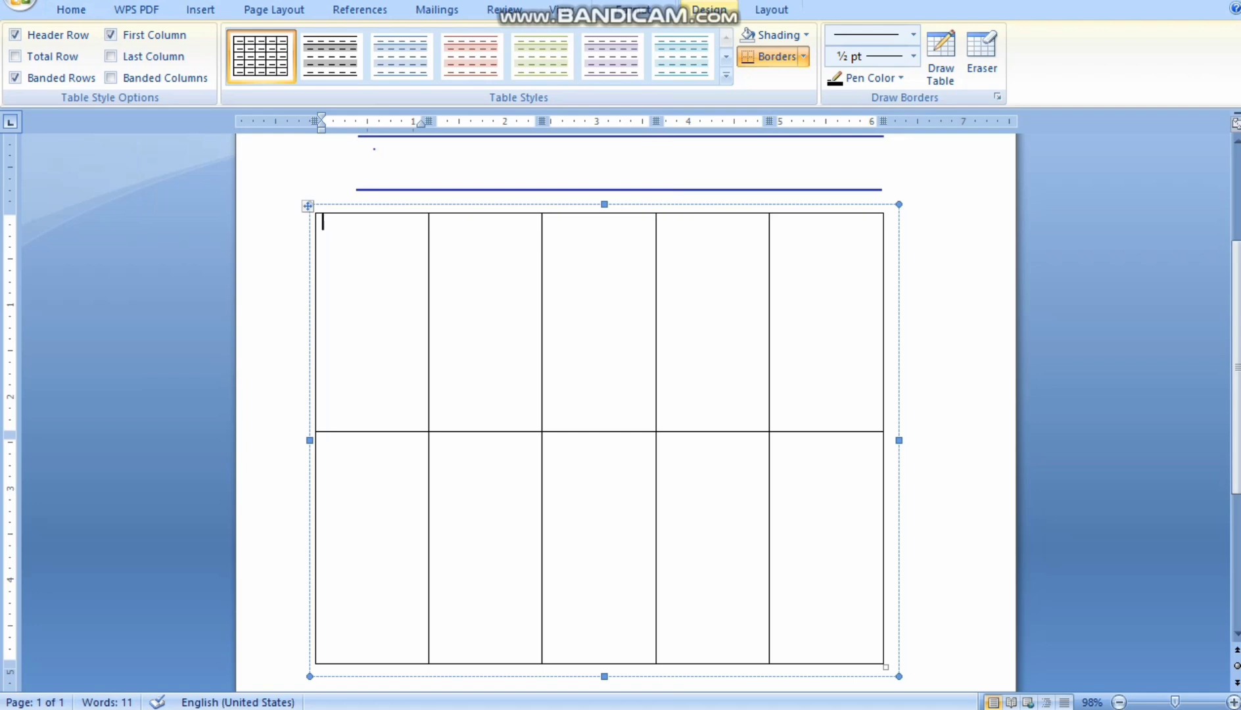
Step: Shorten the table's first row to header height and extend the second row down as a tall body row
left_click_drag(599, 432, 600, 265)
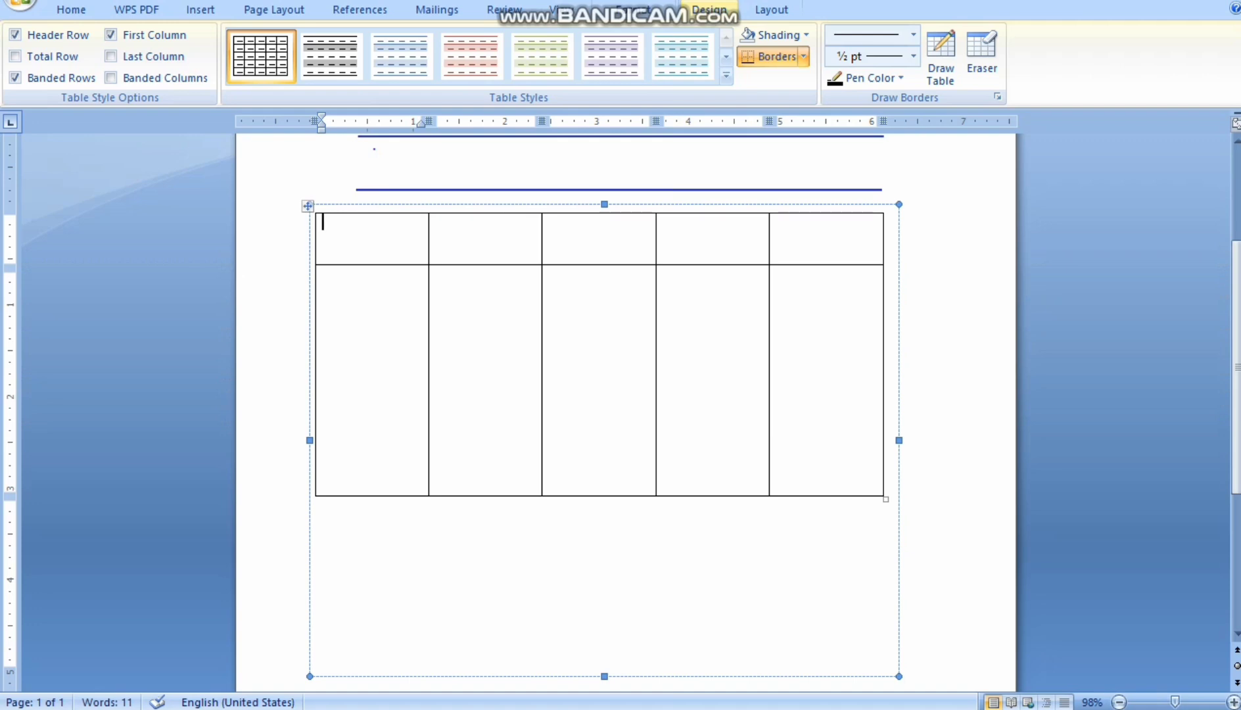
left_click_drag(704, 496, 703, 636)
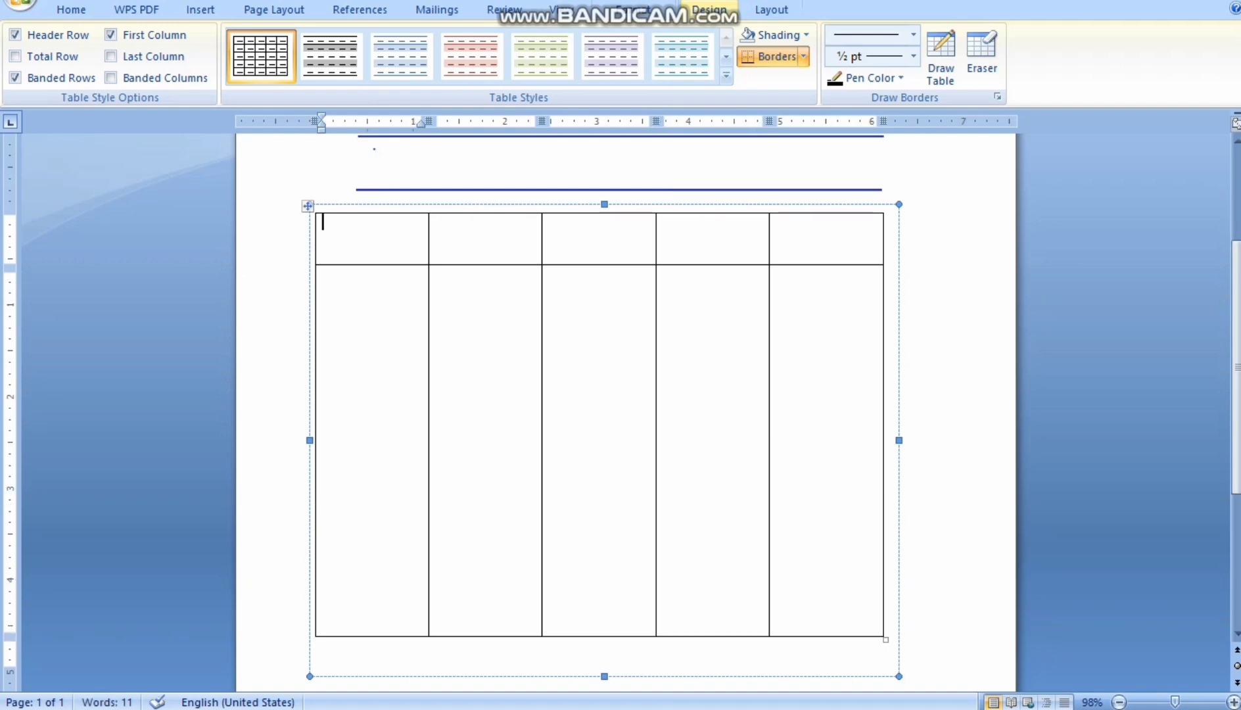
left_click_drag(704, 265, 704, 253)
Step: Adjust the column widths so the second column is by far the widest and the other four are narrow
left_click_drag(429, 434, 385, 434)
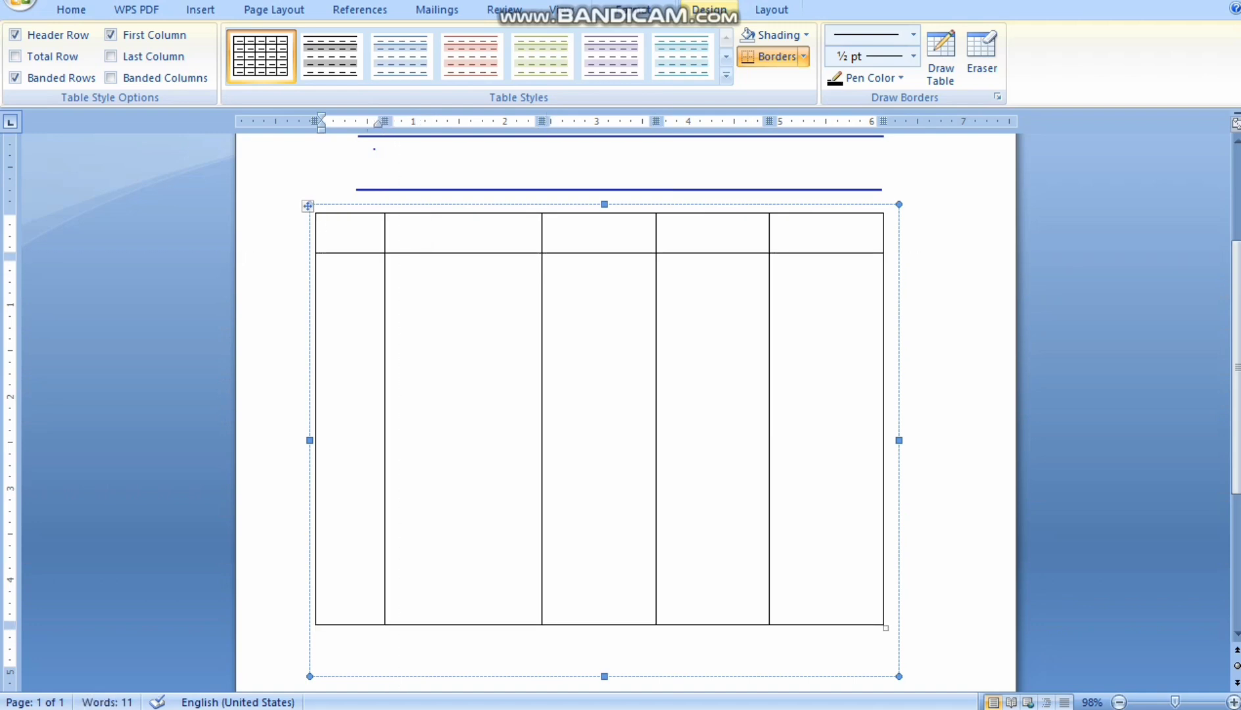
left_click_drag(770, 440, 825, 440)
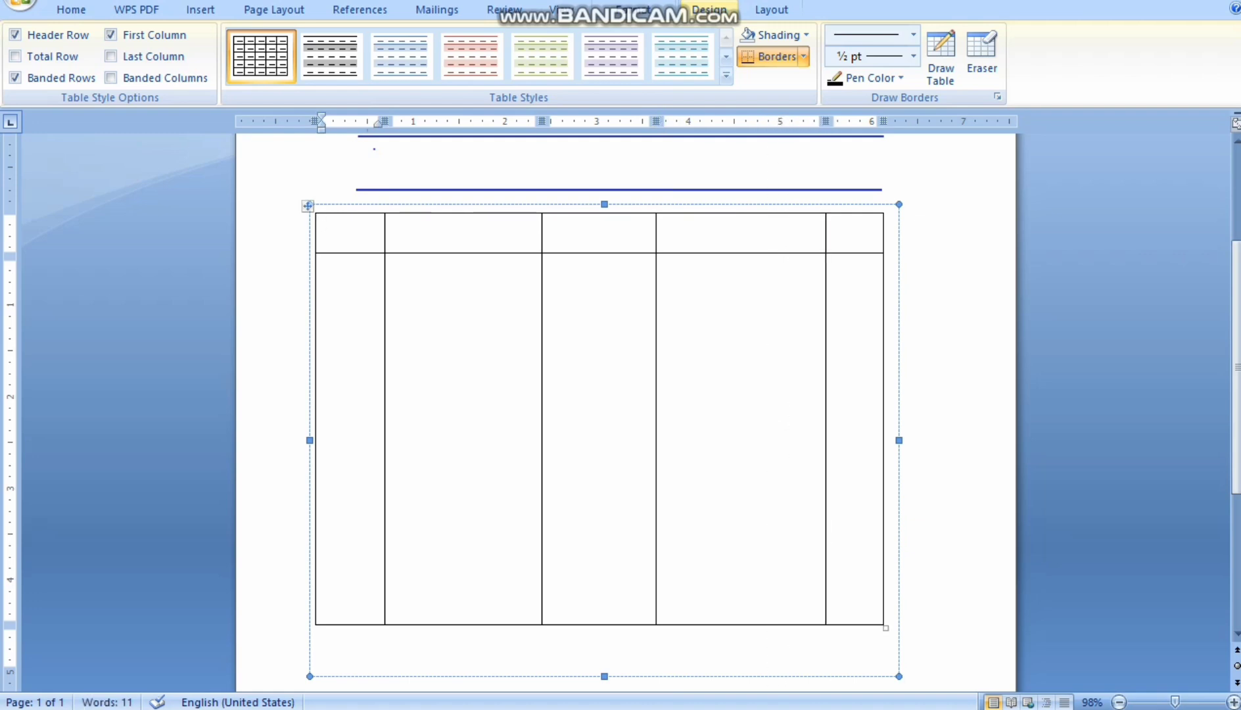
left_click_drag(656, 434, 729, 434)
left_click_drag(542, 447, 677, 448)
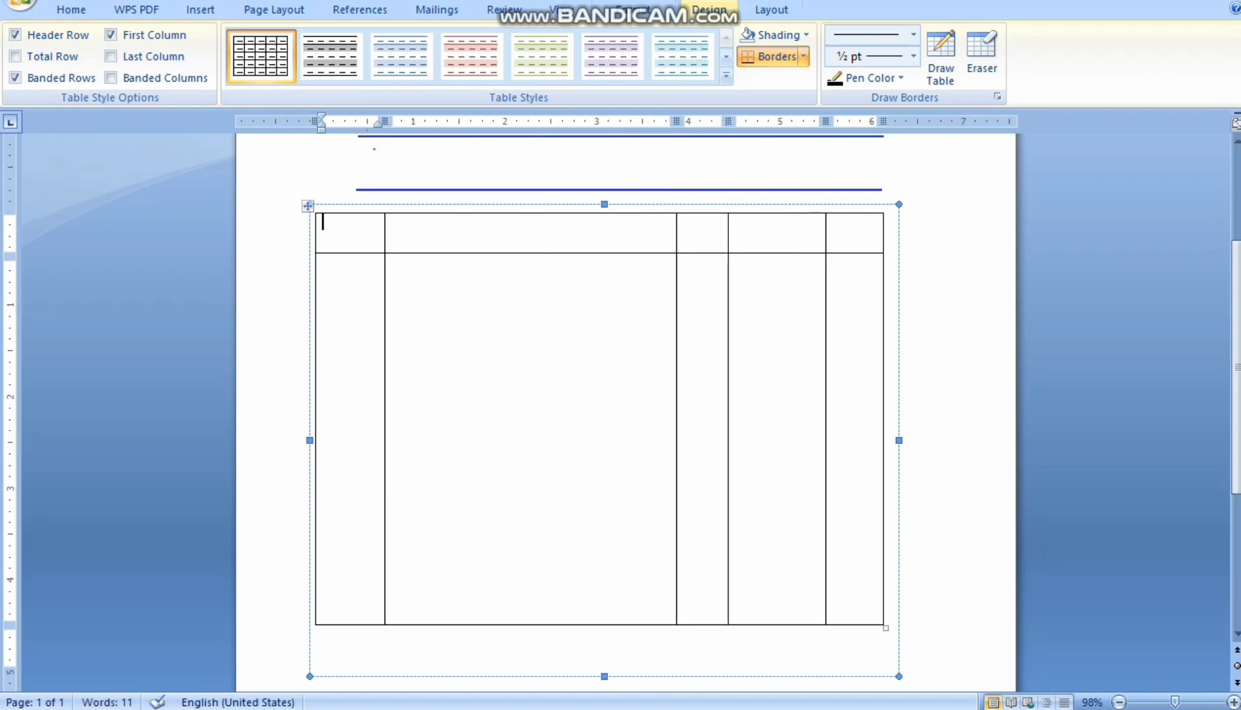
Step: Enter "S. NO." in the first header cell, coloured blue, one font size larger and centred both ways in the cell
type("S. NO.")
key("shift+Left")
key("shift+Left")
key("shift+Left")
key("shift+Left")
key("shift+Left")
key("shift+Left")
left_click(71, 10)
left_click(307, 71)
left_click(271, 42)
left_click(771, 9)
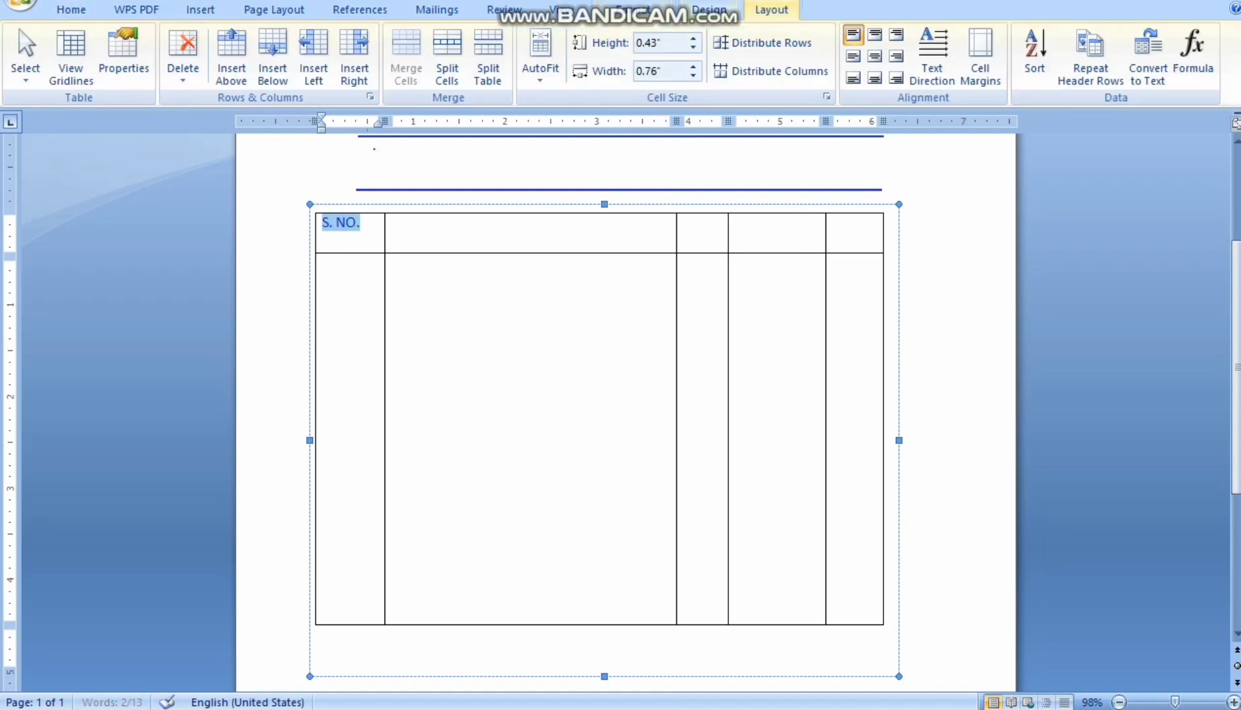
left_click(875, 56)
Step: Fill the remaining header cells with "Particulars", "Qty", "Amounts RS." and "Ps.", and centre these headings in their cells
left_click(421, 230)
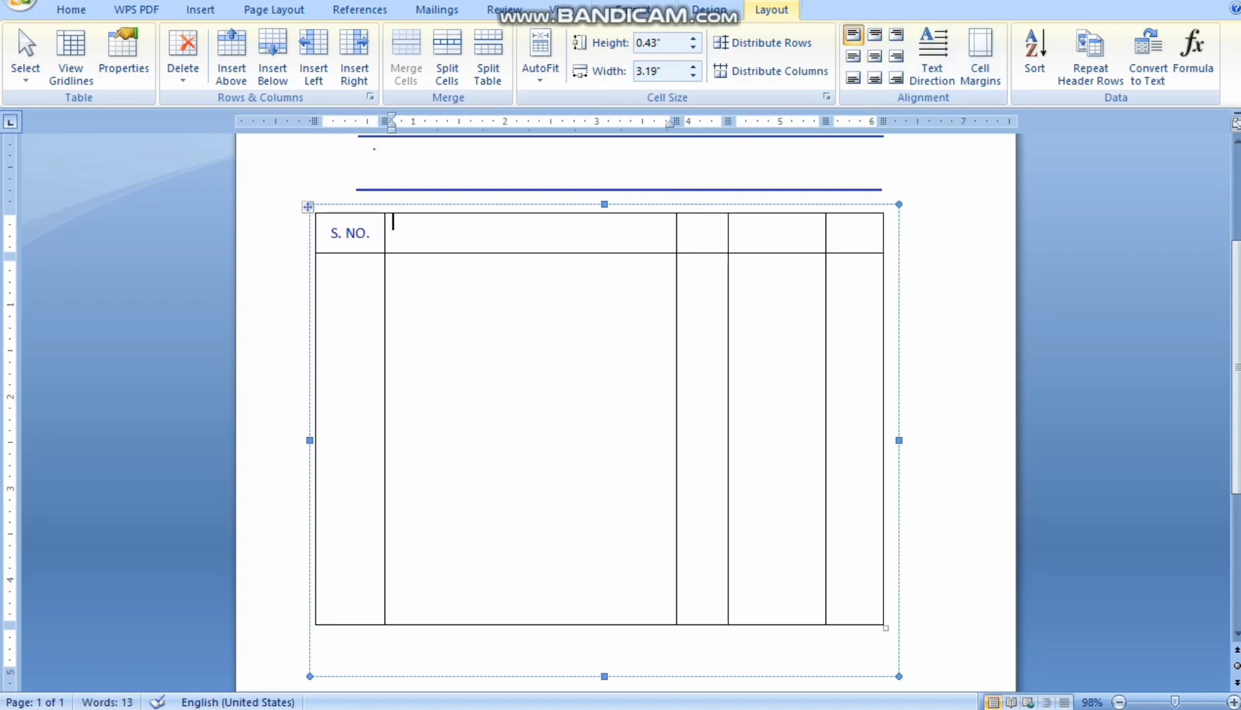
type("Particulars")
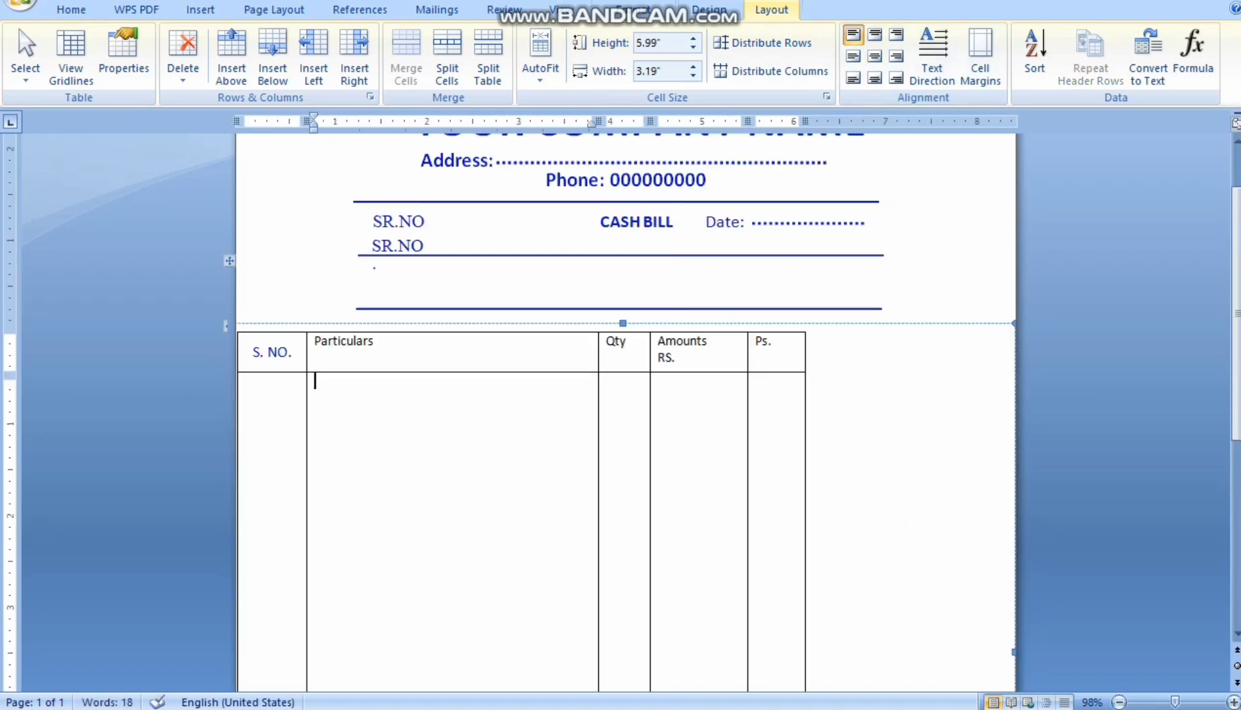
left_click_drag(776, 355, 460, 349)
left_click(875, 56)
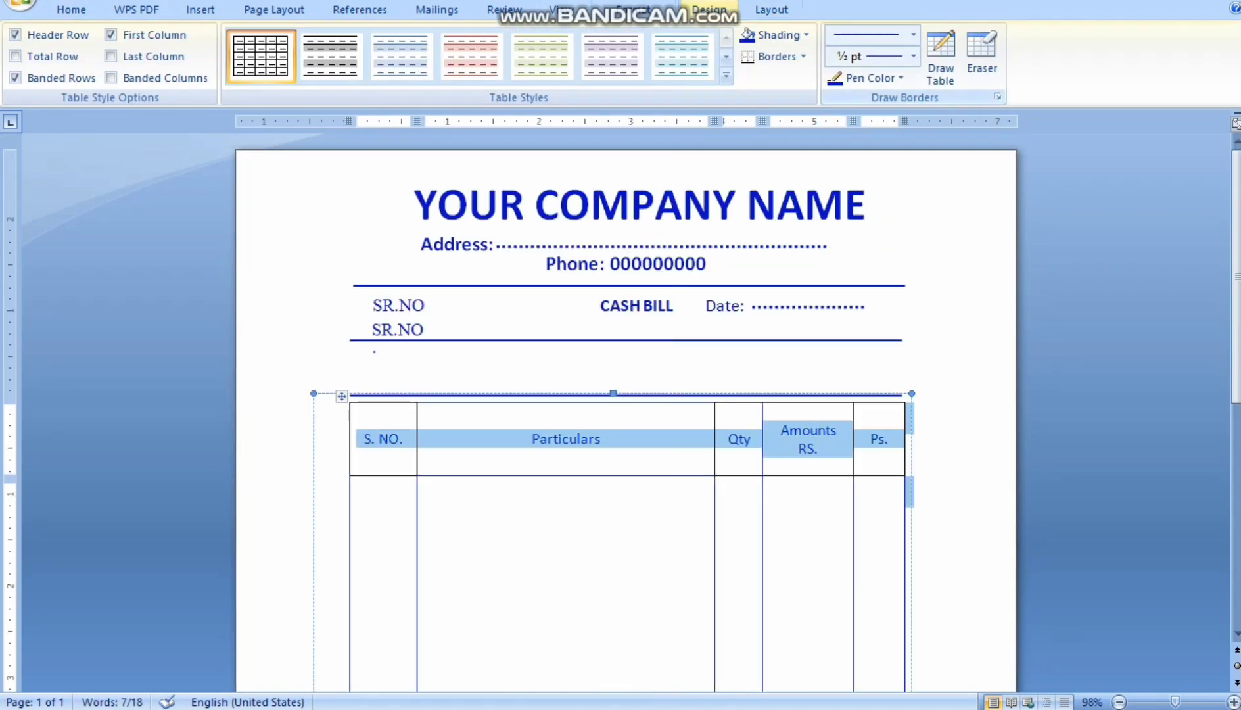
Step: Set the border pen to 2¼ pt and redraw all the borders of the header row with it
left_click(913, 56)
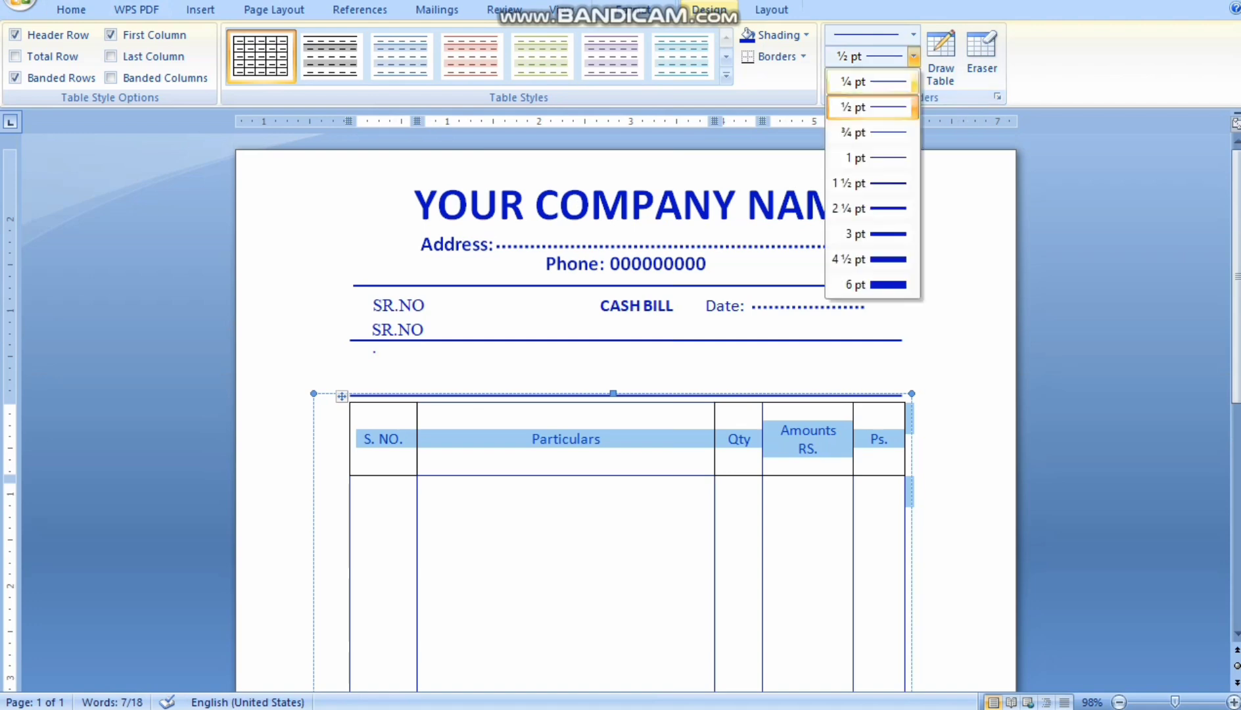
left_click(871, 208)
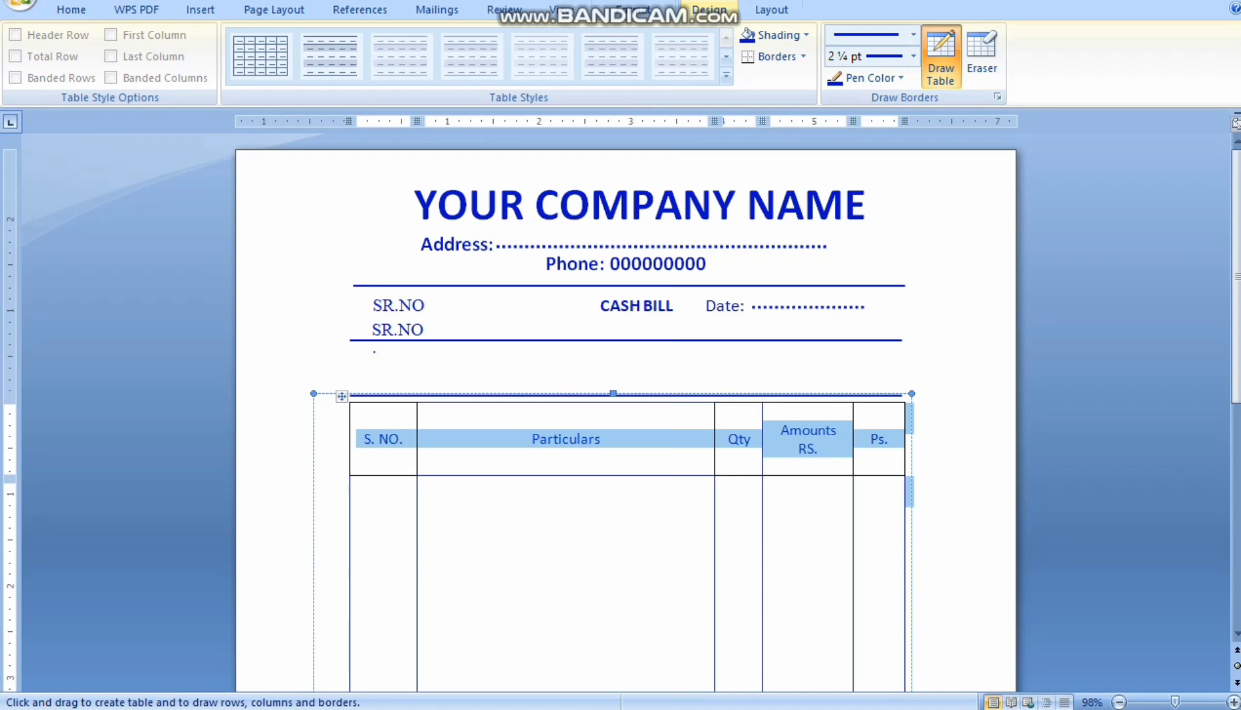
mouse_move(354, 403)
left_mouse_down()
mouse_move(903, 406)
mouse_move(854, 487)
left_mouse_up()
left_click_drag(905, 419, 905, 487)
left_click_drag(794, 478, 842, 479)
left_click_drag(723, 478, 743, 473)
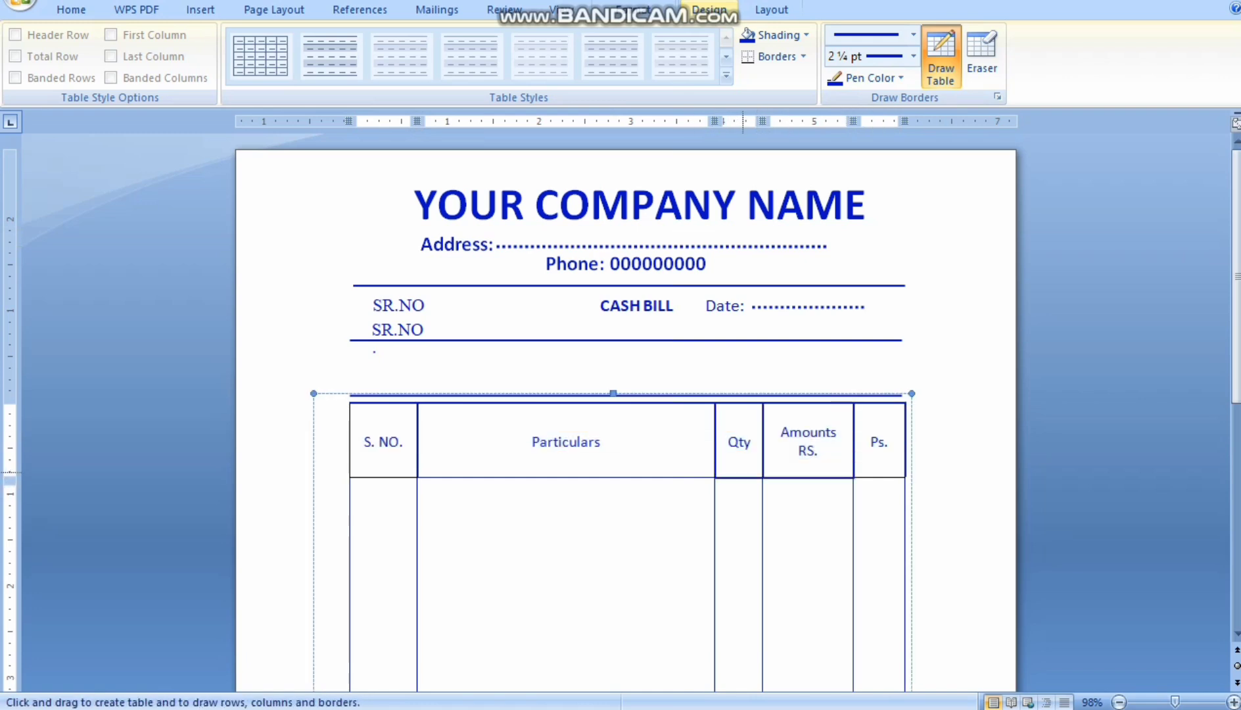
left_click(879, 477)
left_click(485, 478)
left_click(398, 477)
left_click(350, 454)
Step: Apply the 2¼ pt border to the vertical column lines of the table's body row
left_click(417, 559)
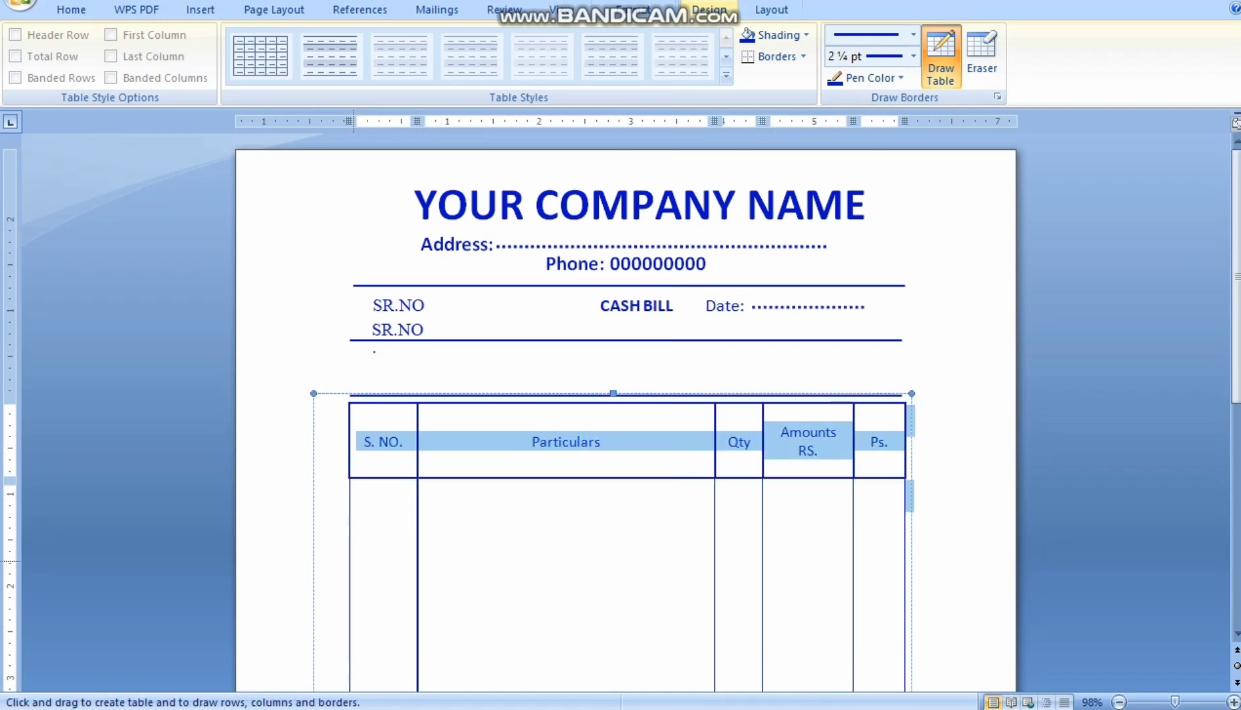
left_click(351, 552)
left_click(716, 545)
left_click(764, 545)
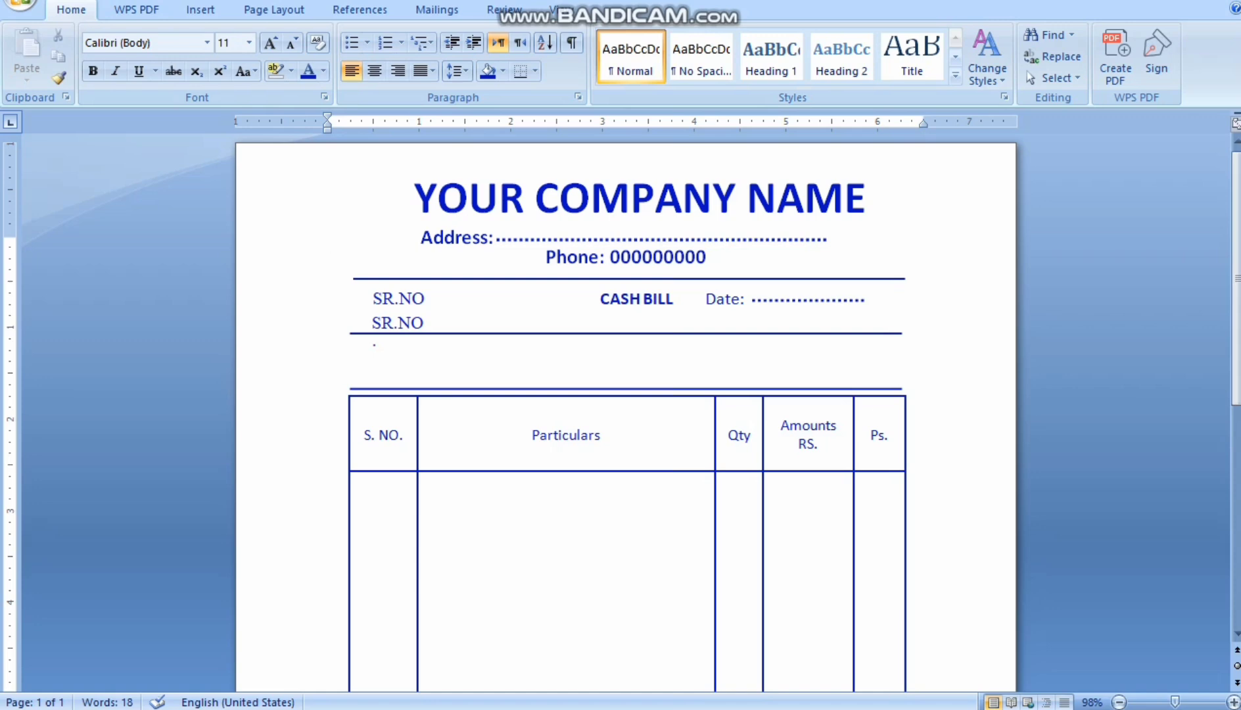
Step: Reduce the header row's height to 0.47"
left_click(532, 435)
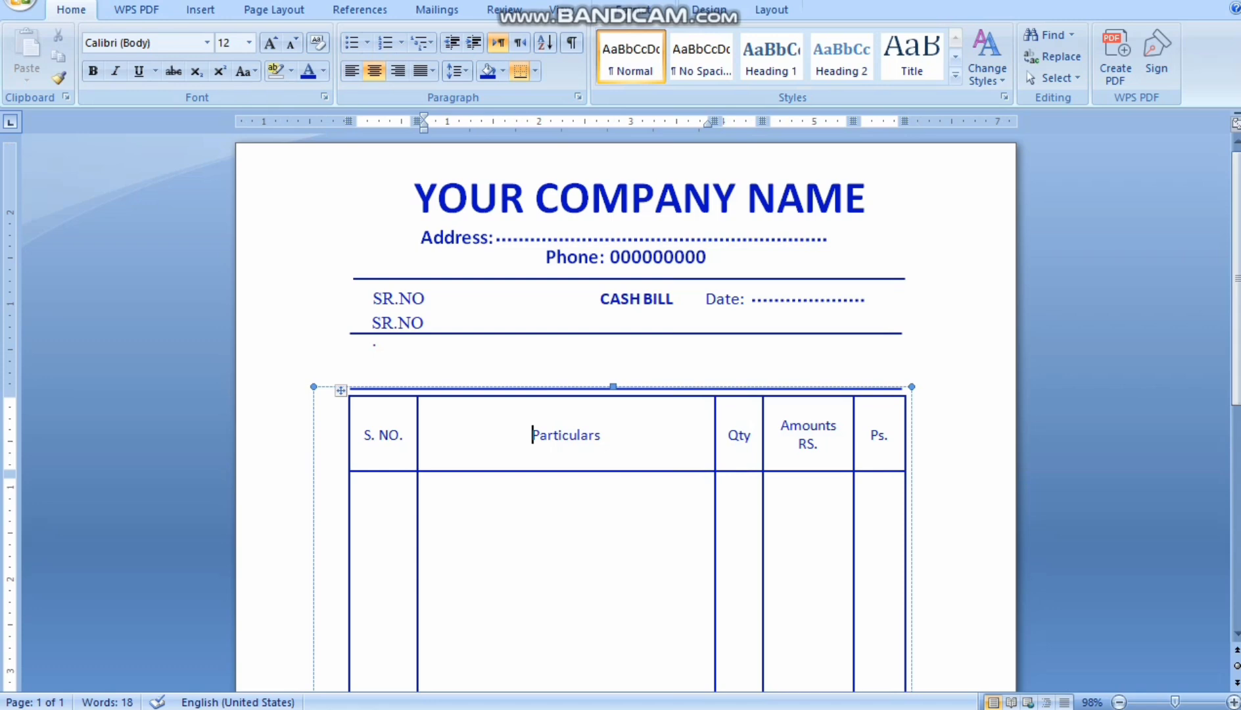
left_click_drag(532, 470, 532, 441)
Step: Erase the outer left and right borders of the table's header row, beside "S. NO." and "Ps."
left_click(772, 10)
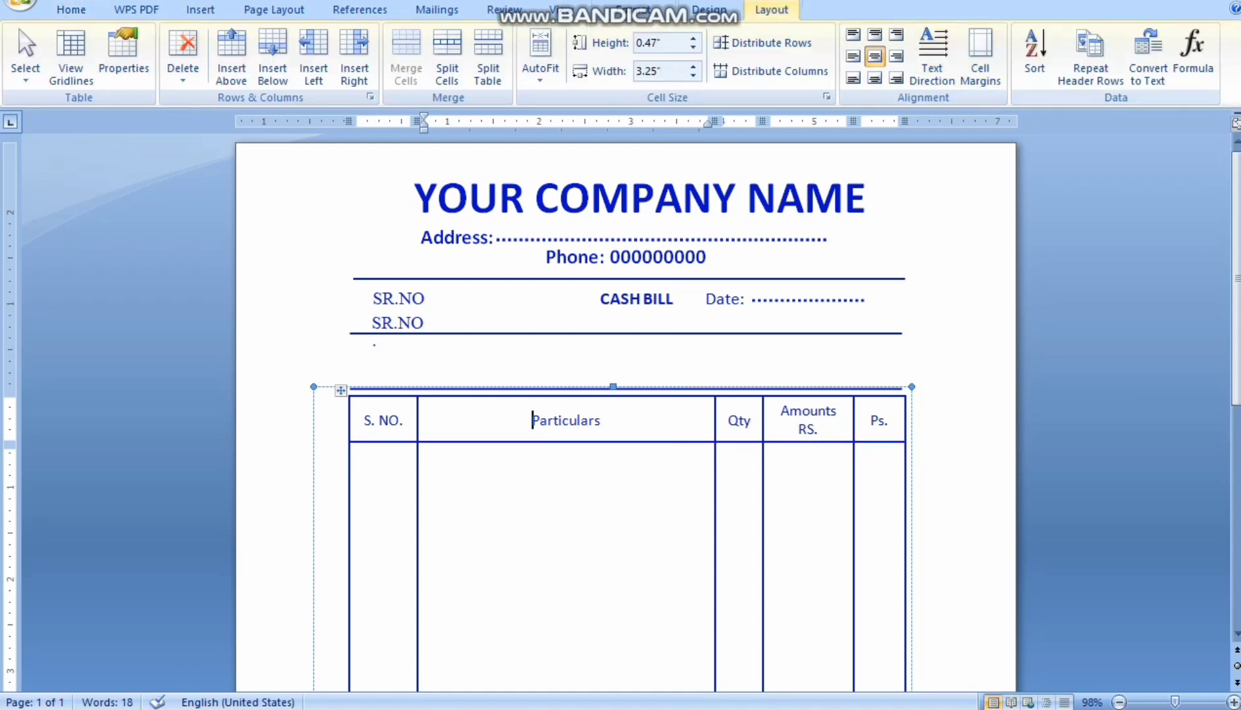
left_click(708, 9)
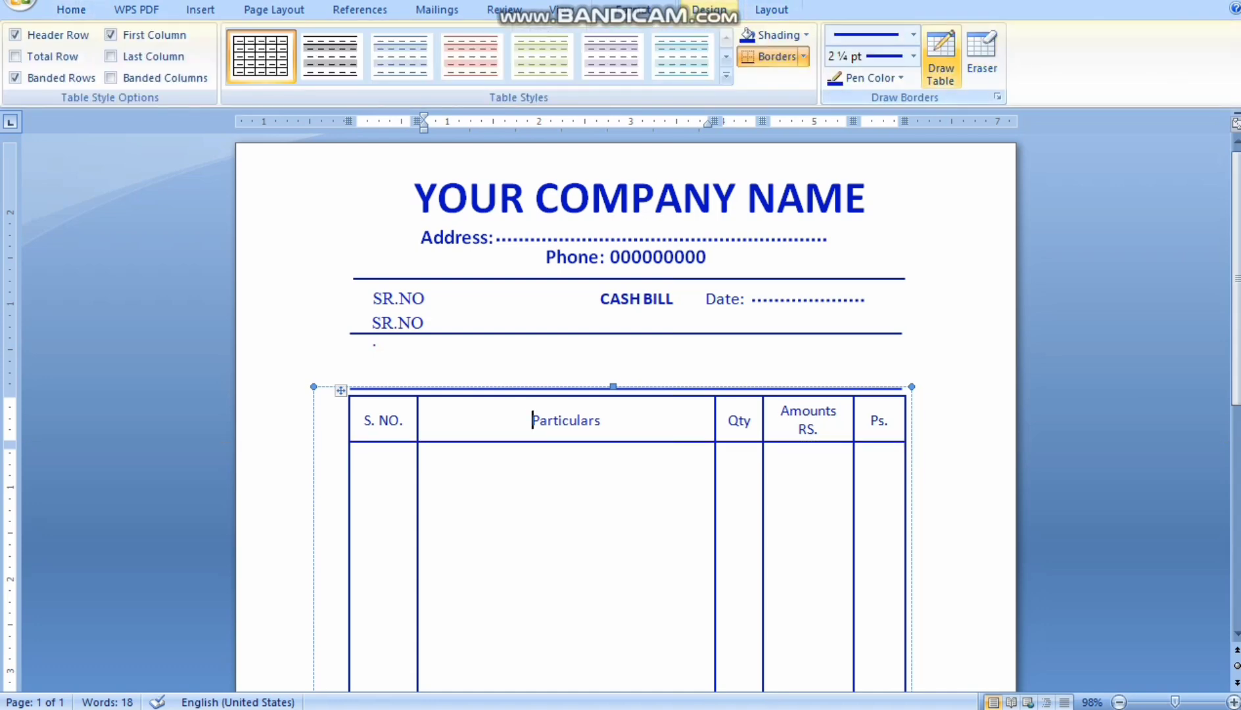
left_click(981, 59)
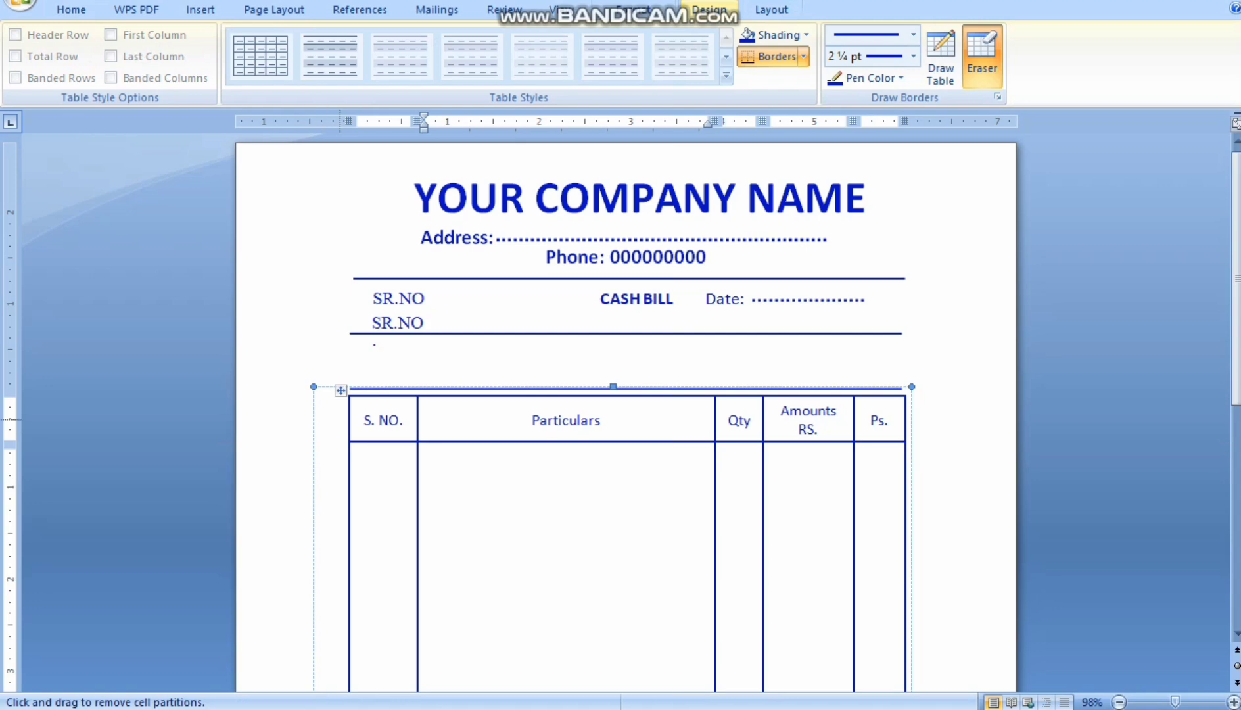
left_click(349, 413)
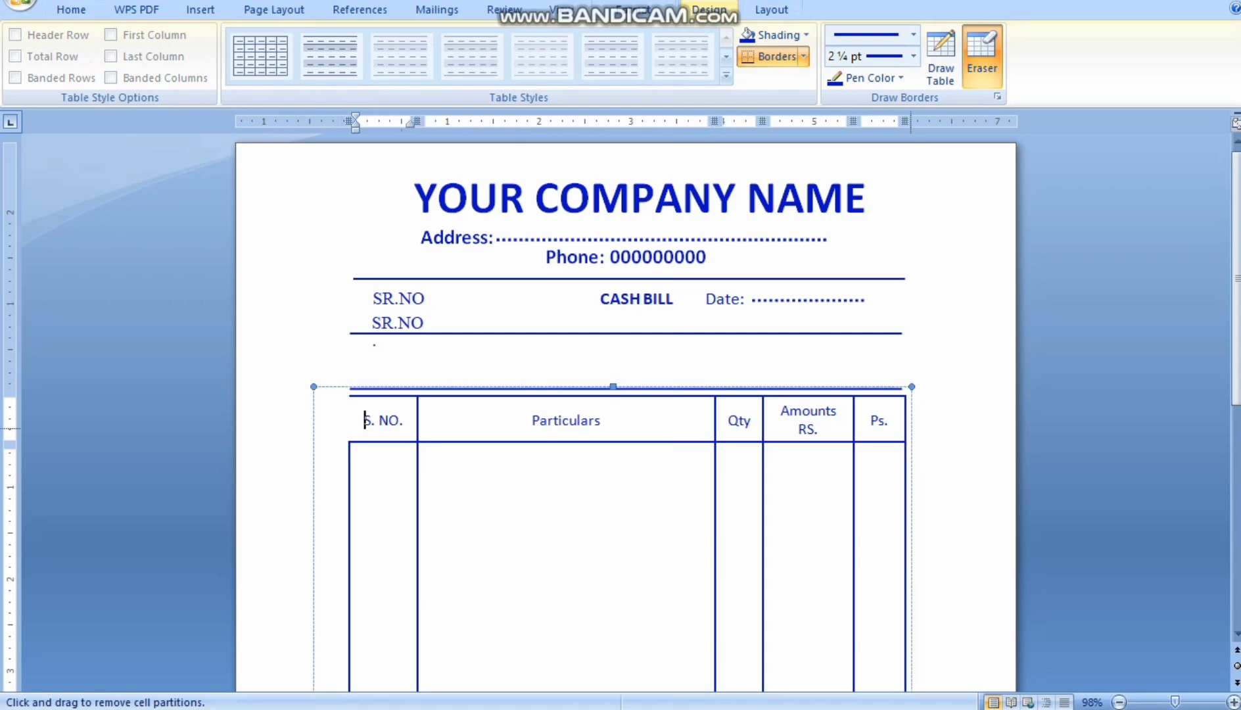
left_click(906, 424)
key("Escape")
scroll(626, 413, "down", 7)
key("alt+n")
key("x")
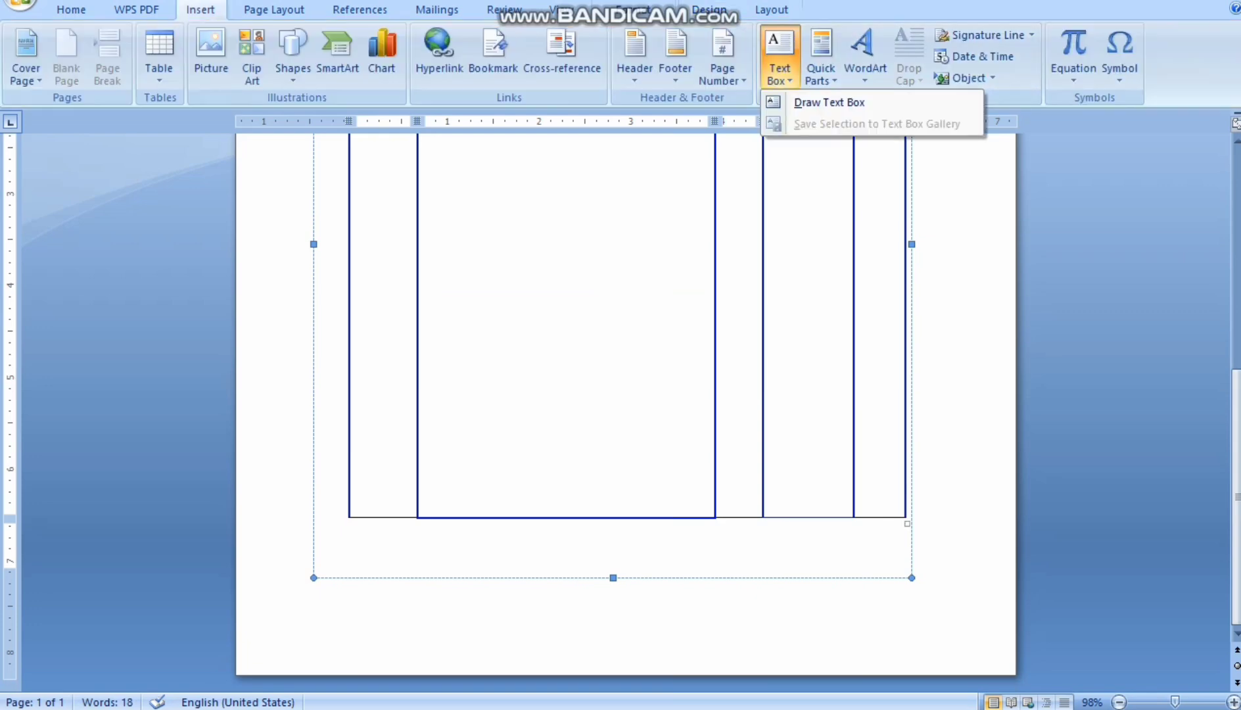
key("Escape")
Step: Redraw the table's bottom border with the 2¼ pt pen under the S. NO., Qty, Amounts and Ps. columns
left_click(771, 10)
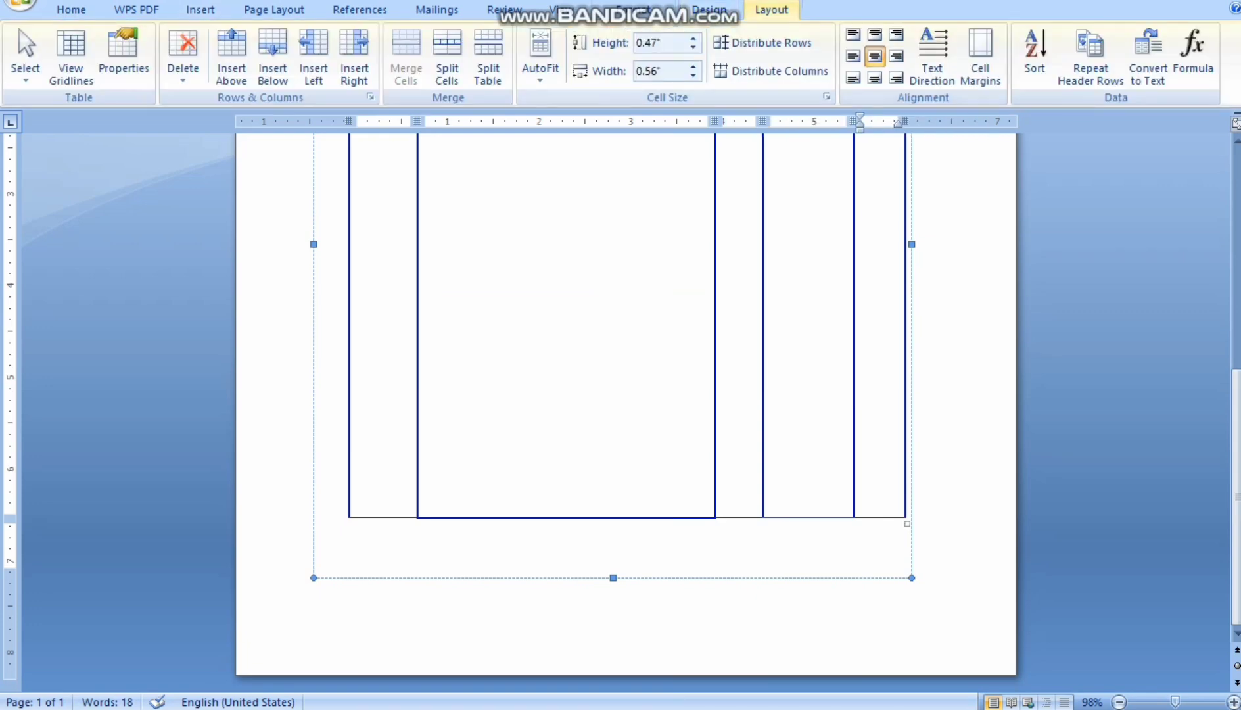
left_click(710, 9)
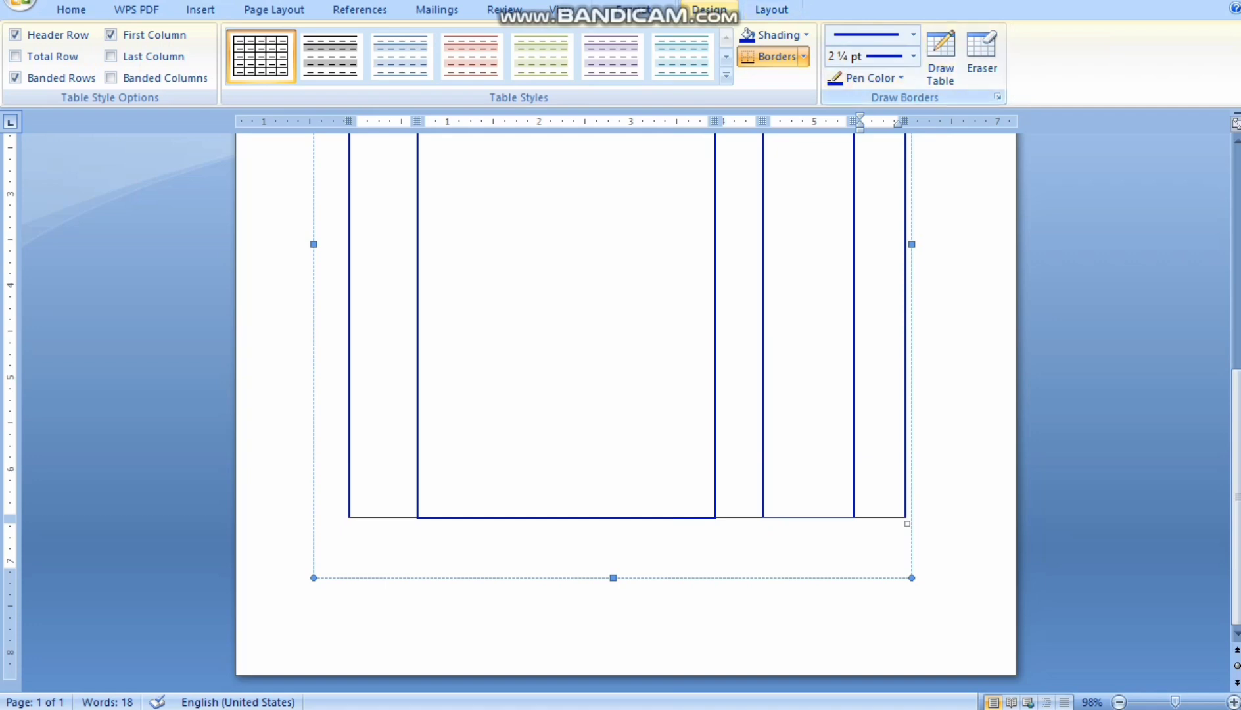
left_click(941, 61)
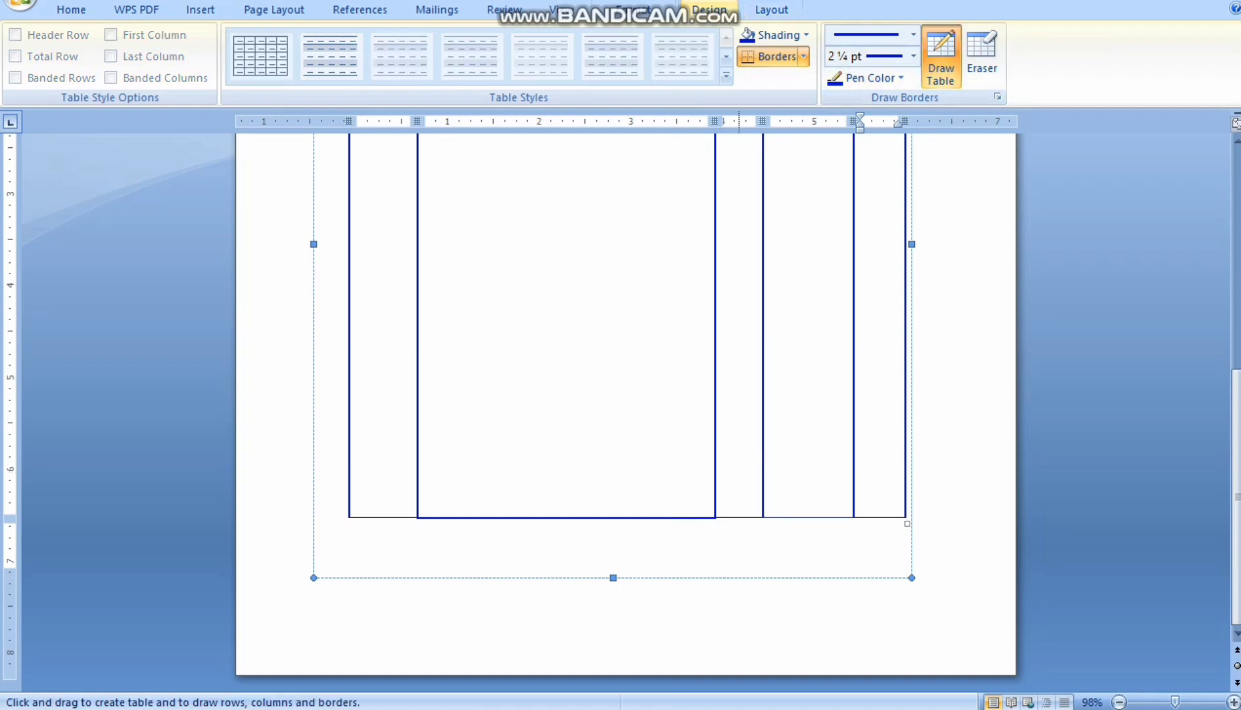
left_click(739, 518)
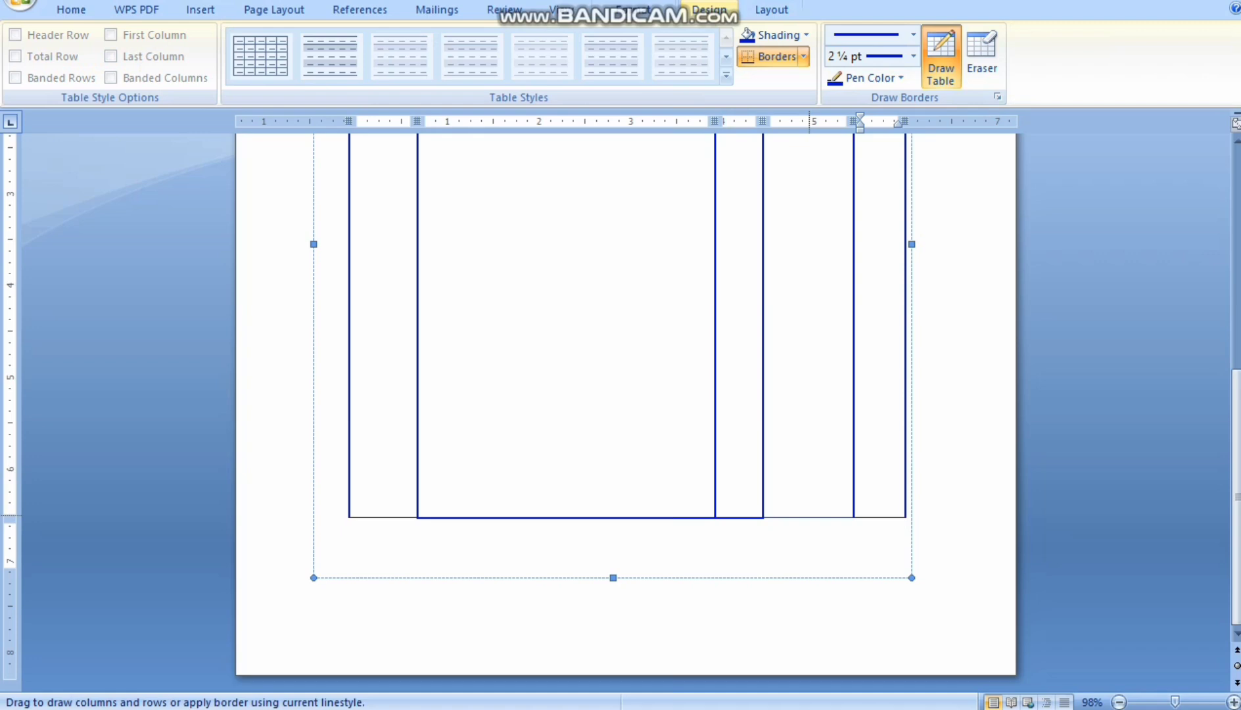
left_click(810, 518)
left_click(871, 517)
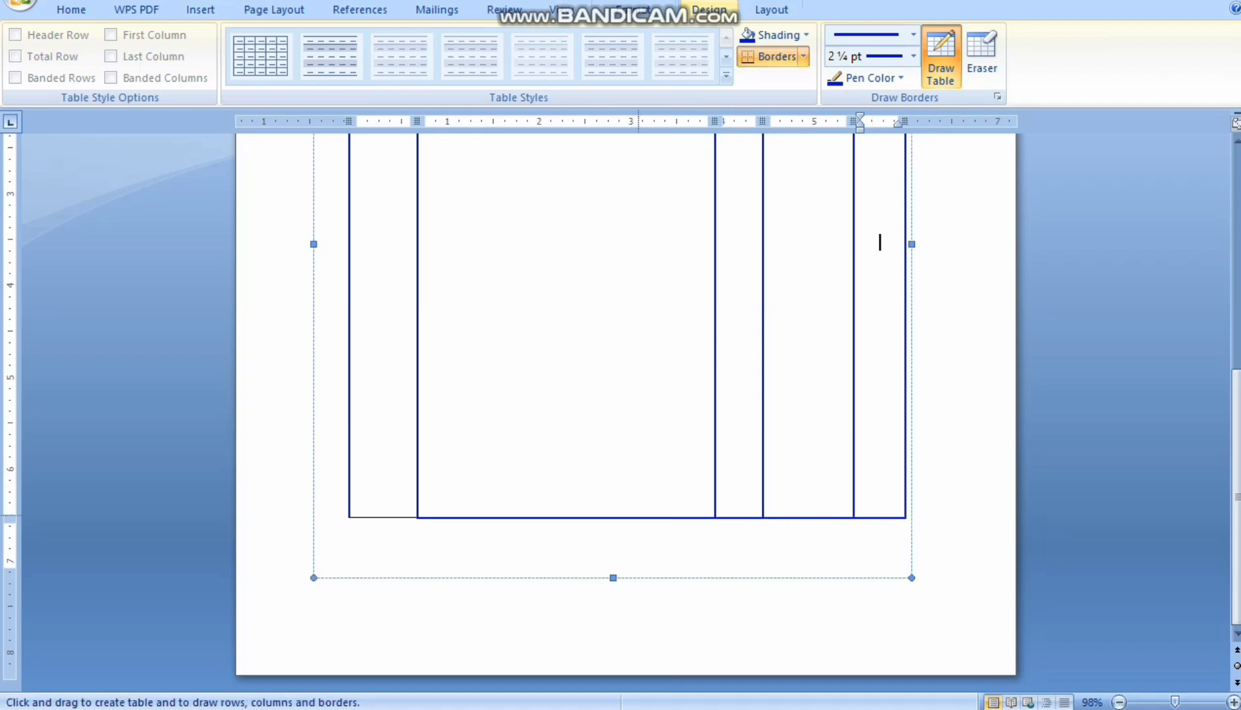
left_click(399, 518)
left_click(941, 56)
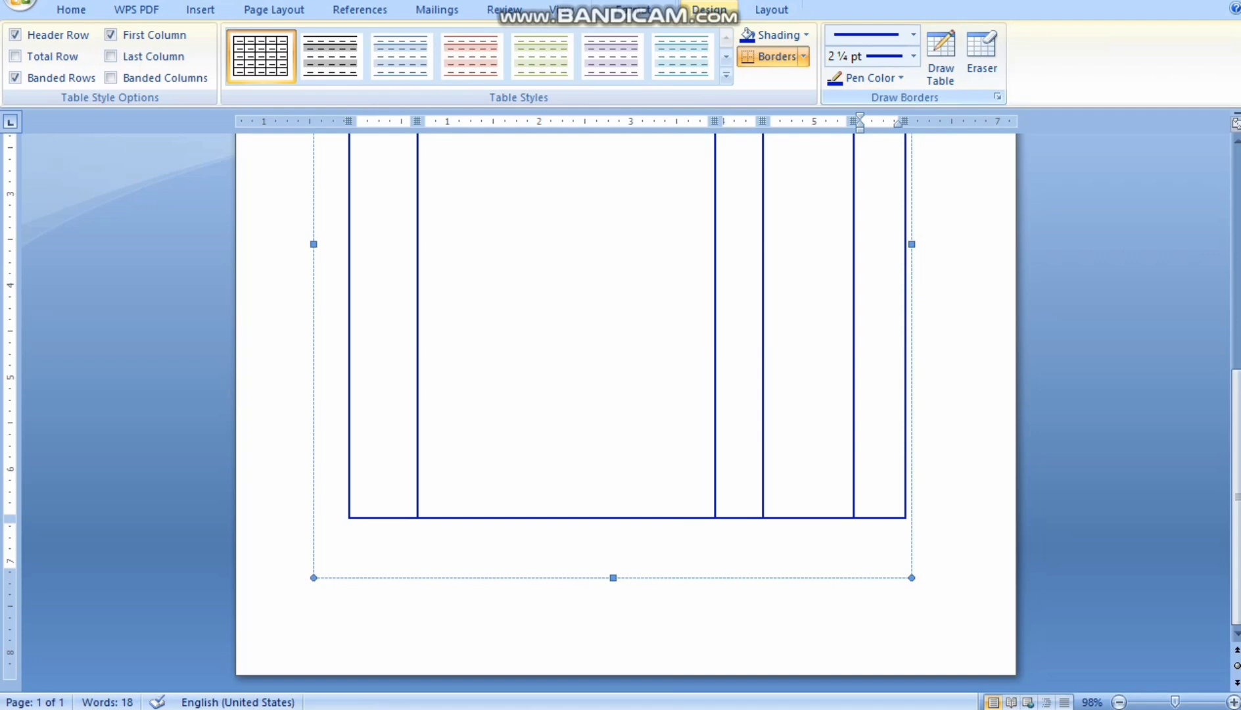
Step: Draw a text box about 2.69" wide and 0.42" high below the table's right half and remove its outline
left_click(200, 10)
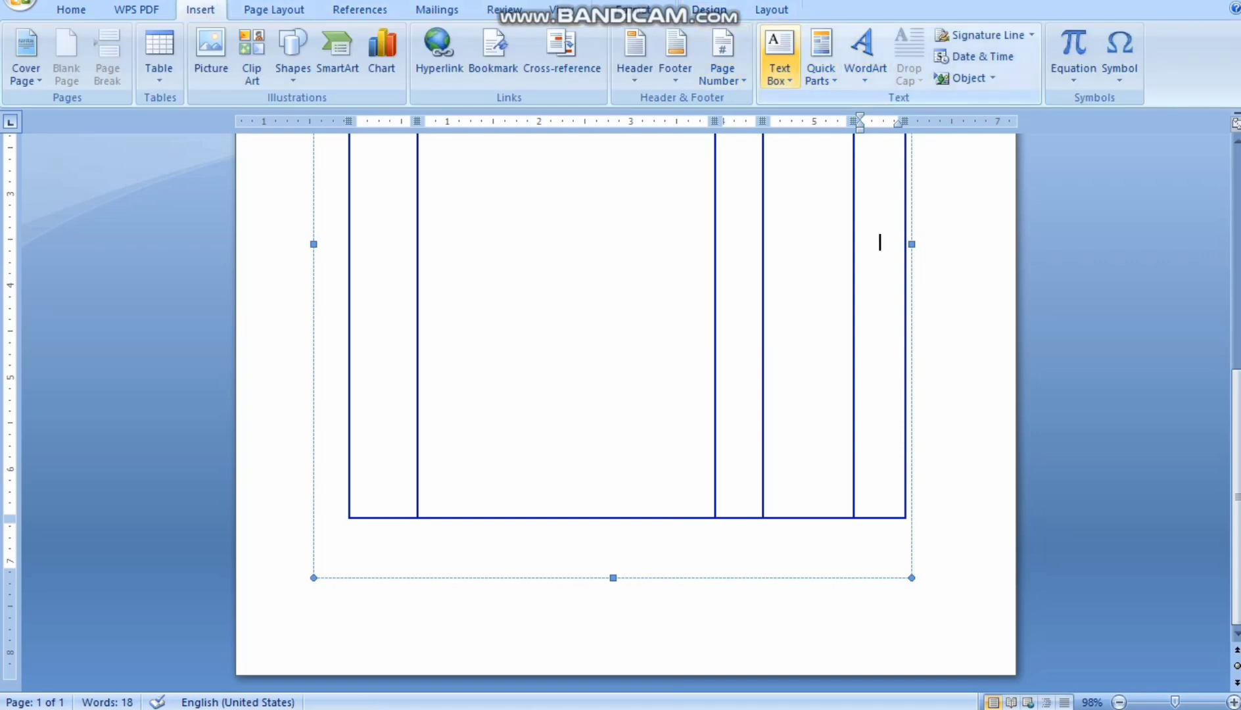
left_click(780, 59)
left_click(829, 103)
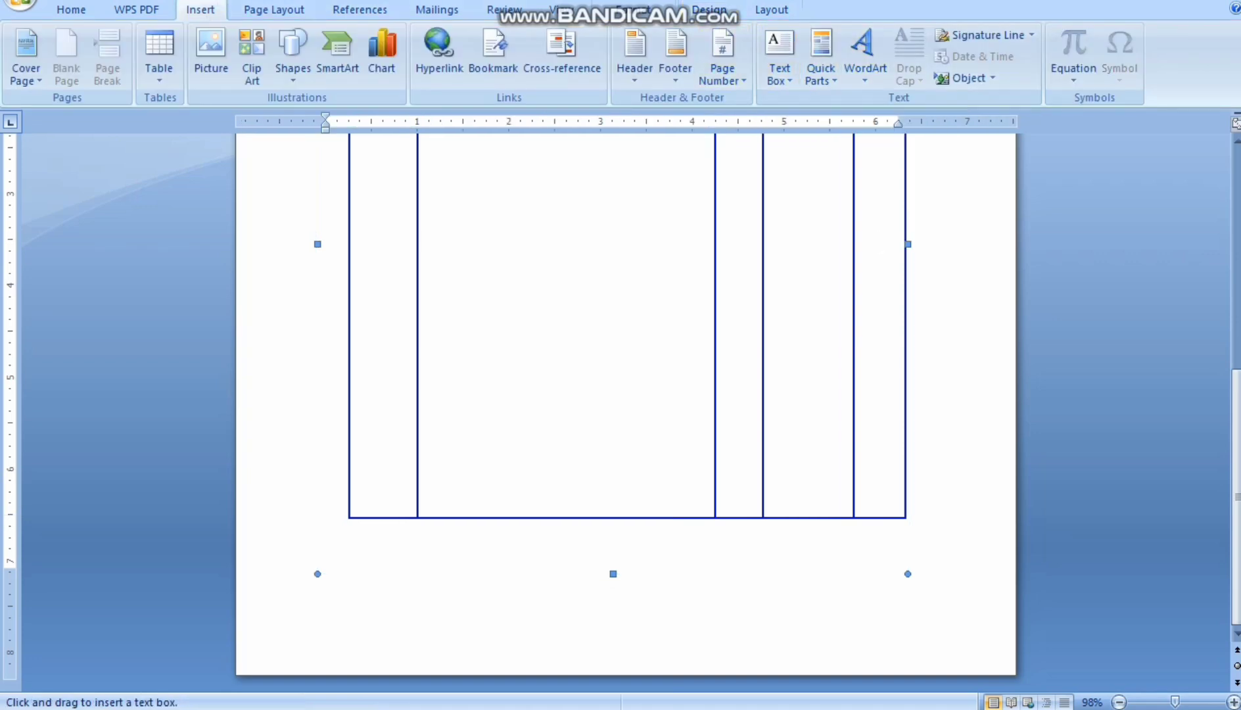
left_click_drag(648, 529, 890, 557)
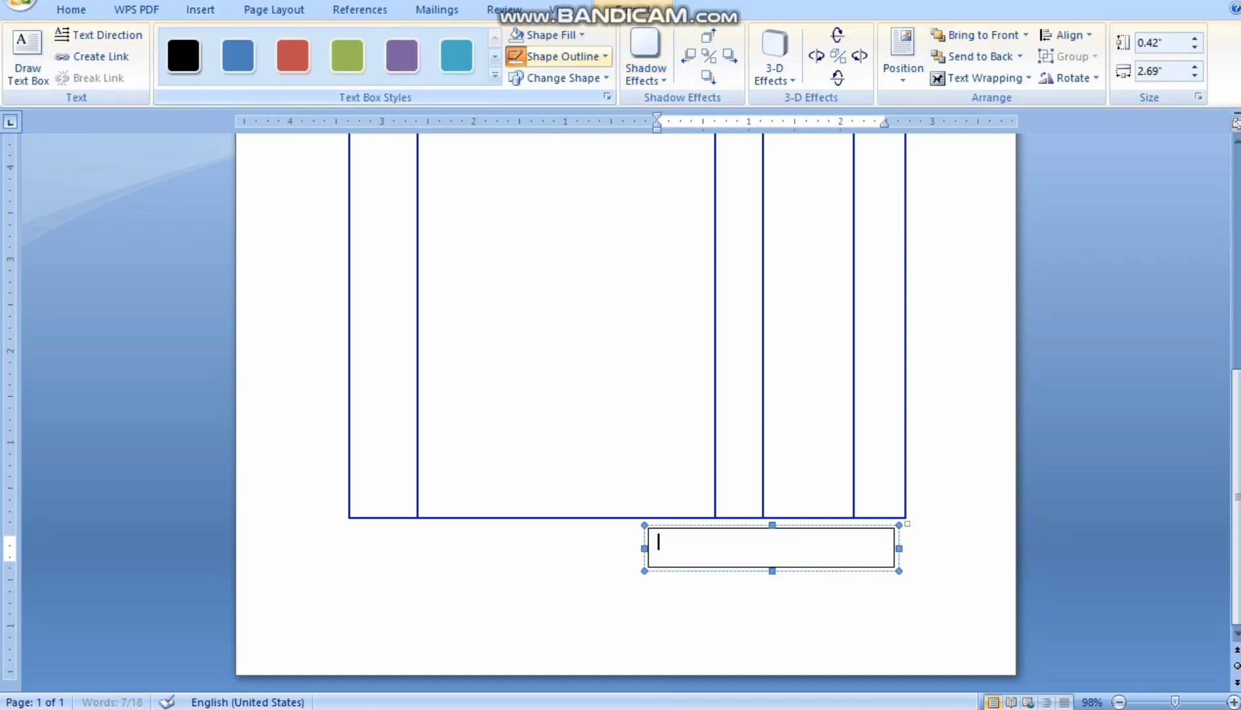
left_click(552, 57)
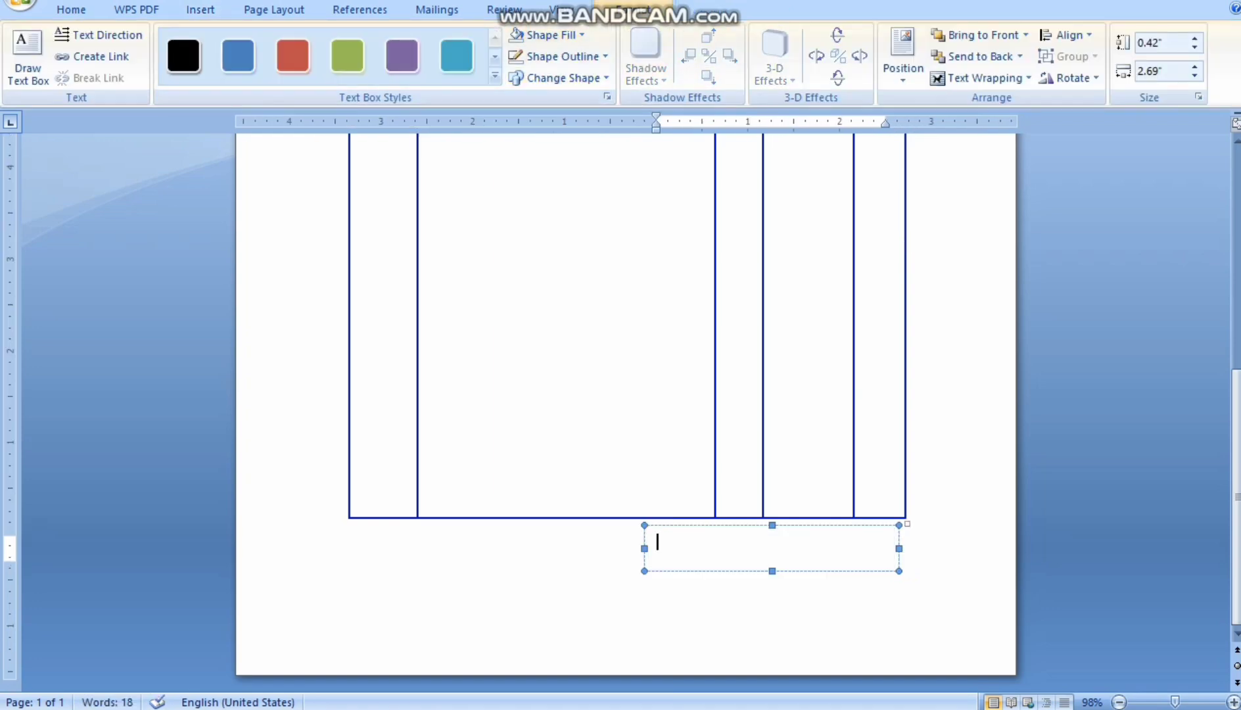
Step: Enter "For Your Company Name" in the text box below the table
key("ctrl+f")
left_click(868, 233)
type("Foer")
key("BackSpace")
key("BackSpace")
type("r Your ")
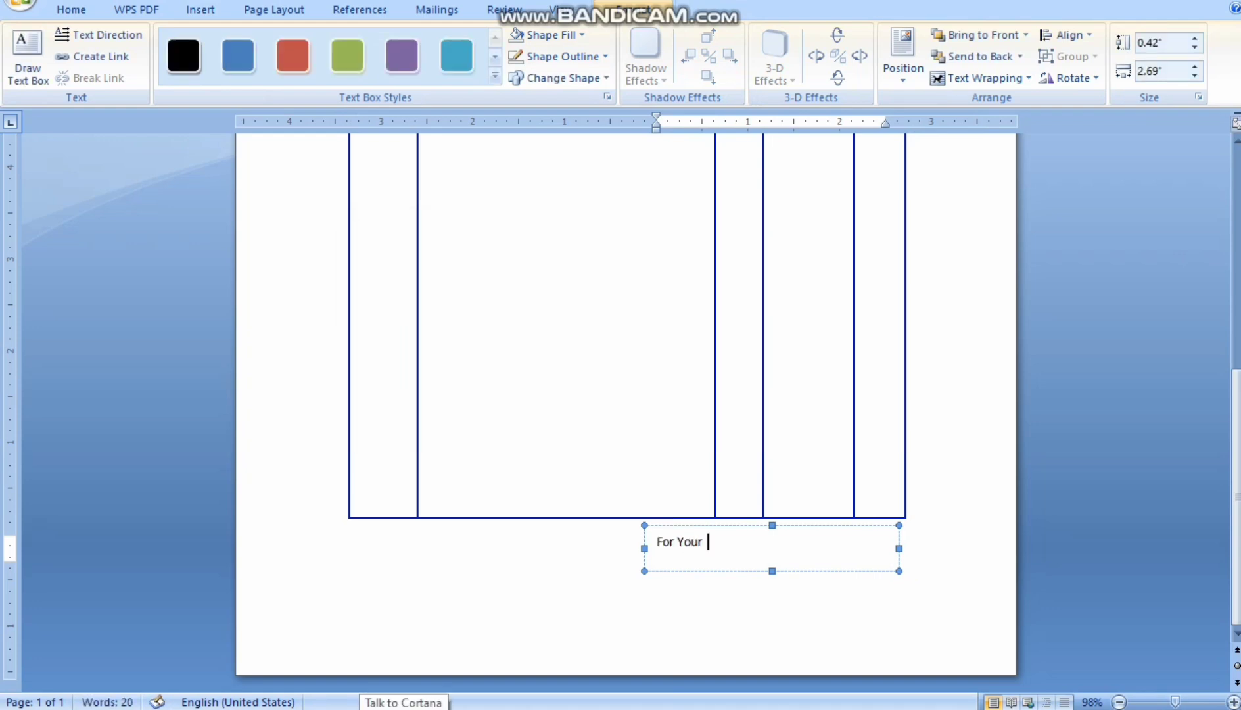
type("Company Name")
Step: Format the "For Your Company Name" text as 16 pt, bold and dark blue
key("ctrl+a")
left_click(71, 10)
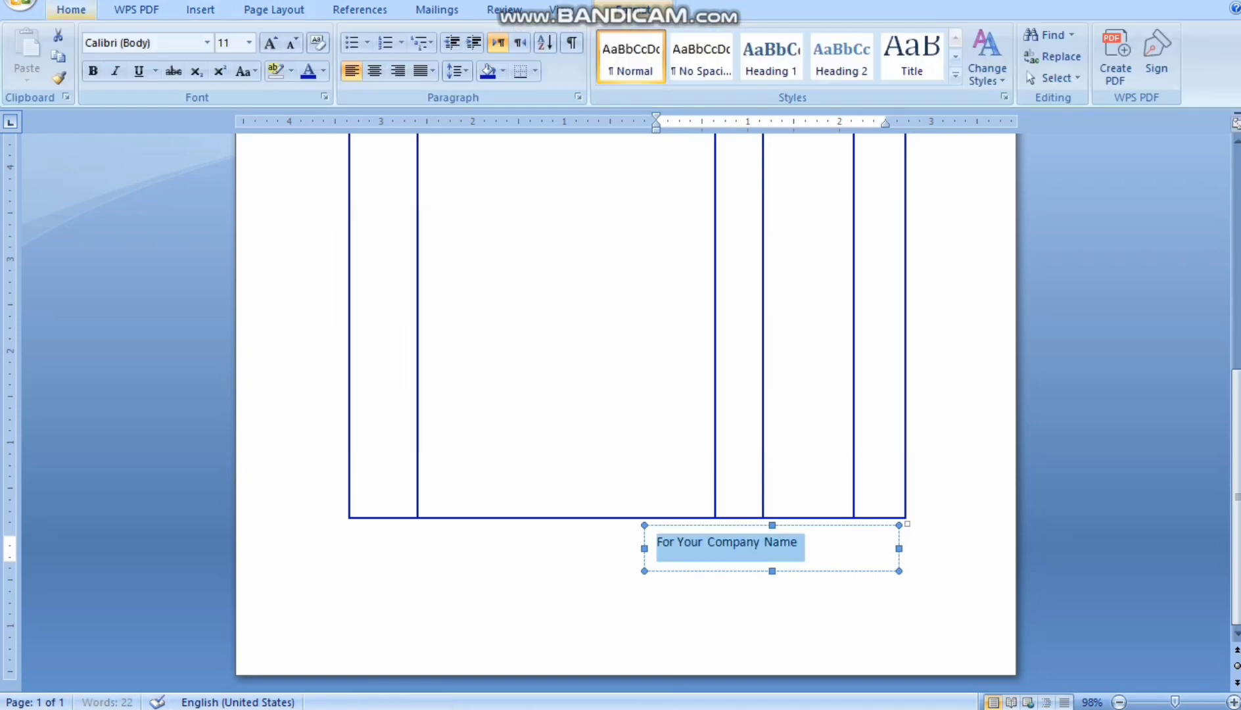
left_click(271, 43)
left_click(271, 43)
left_click(271, 43)
left_click(308, 71)
left_click(92, 71)
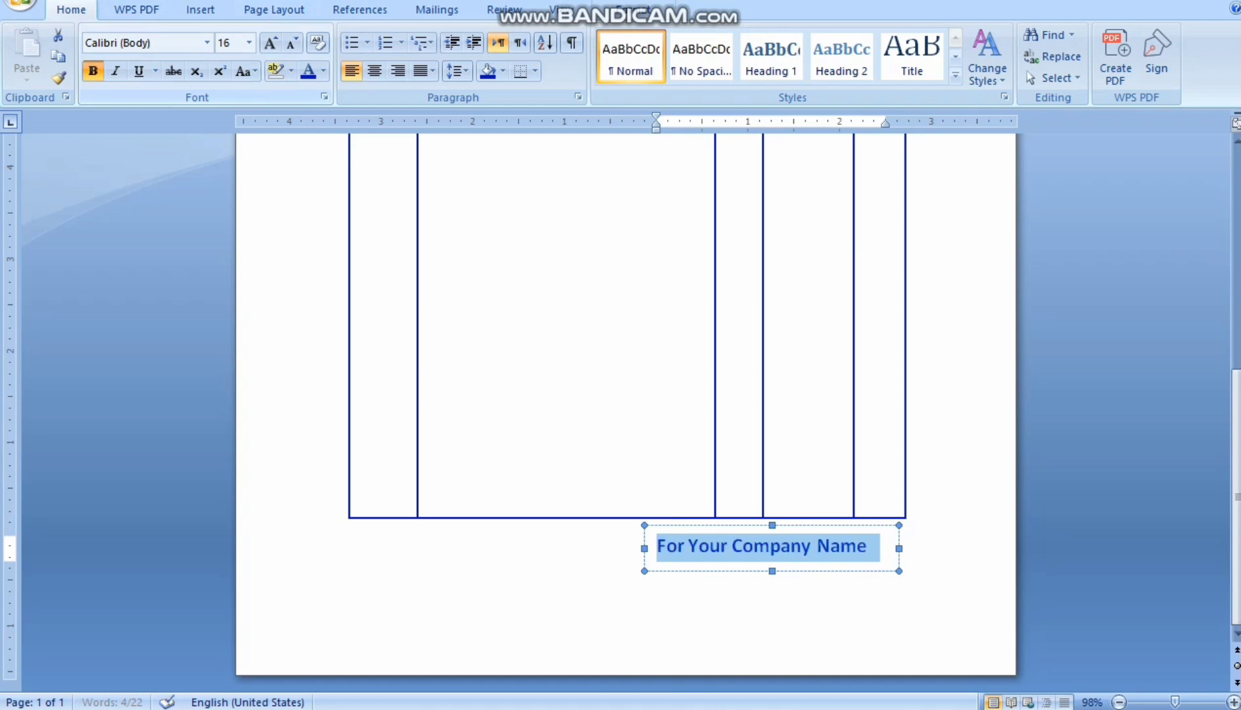
Step: Look over the bill from header to signature line and check the full page layout in print preview
key("ctrl+Home")
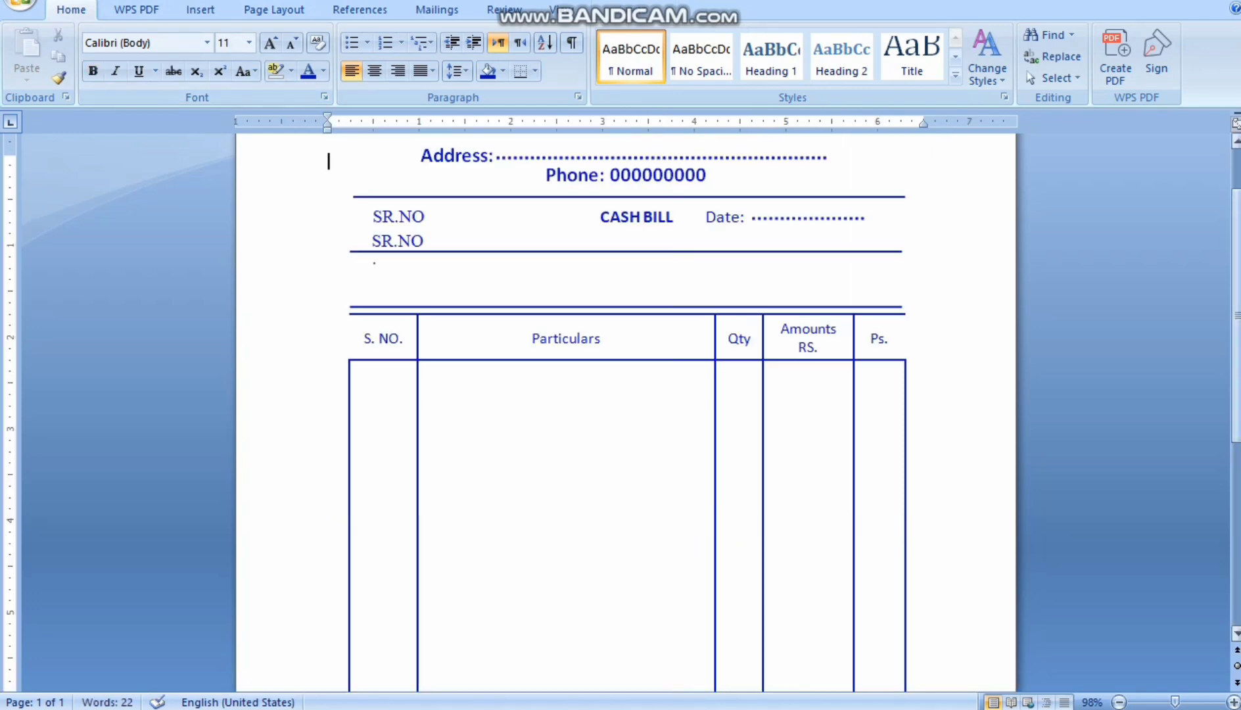
scroll(626, 413, "up", 3)
scroll(626, 412, "down", 15)
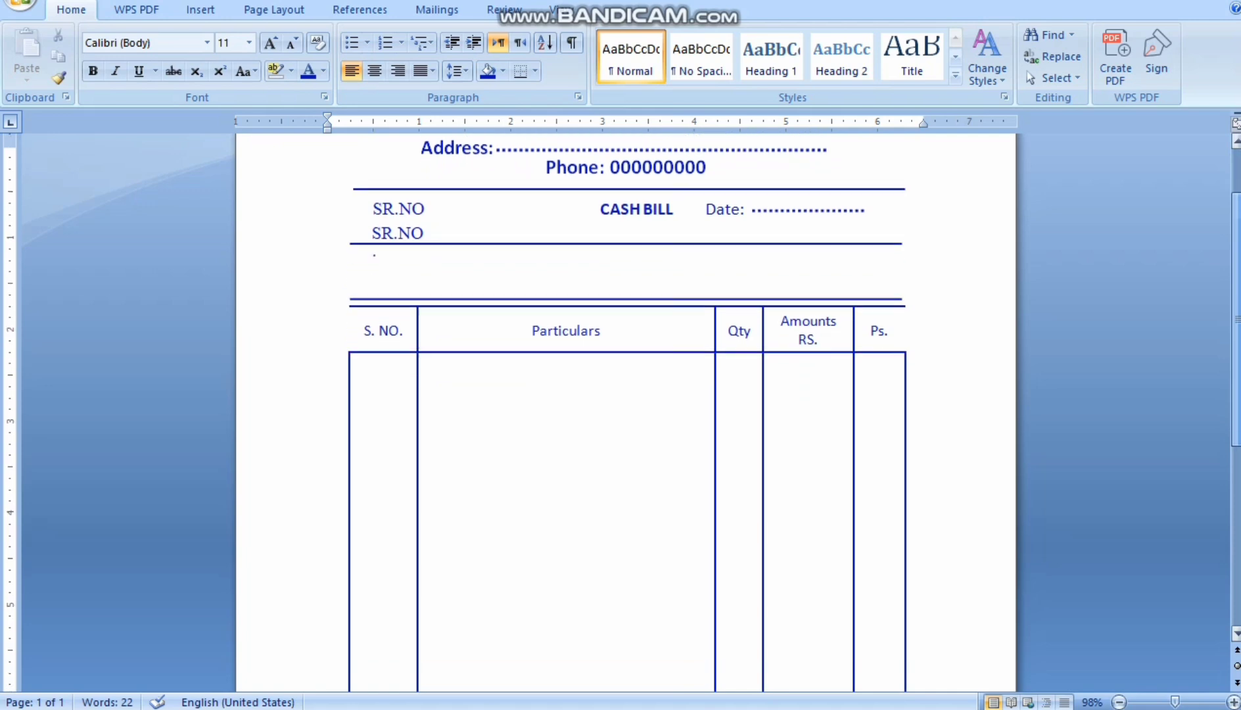
scroll(626, 412, "up", 15)
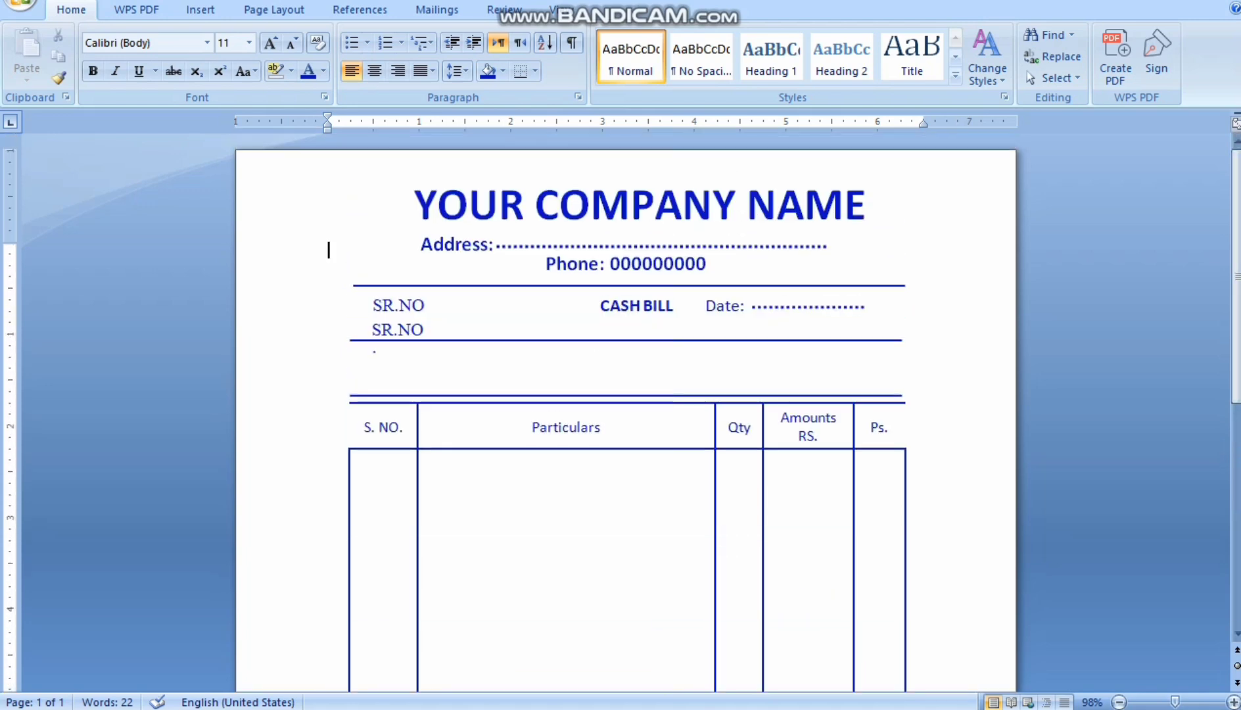
key("ctrl+F2")
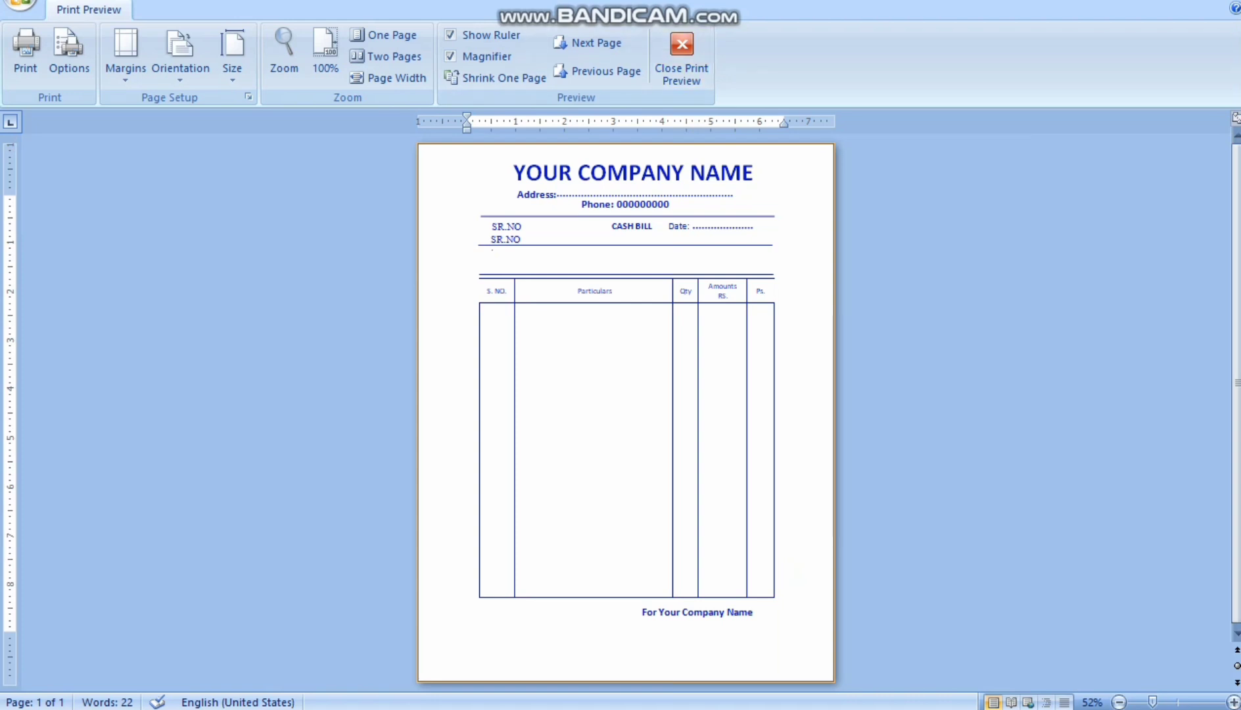
key("ctrl+F2")
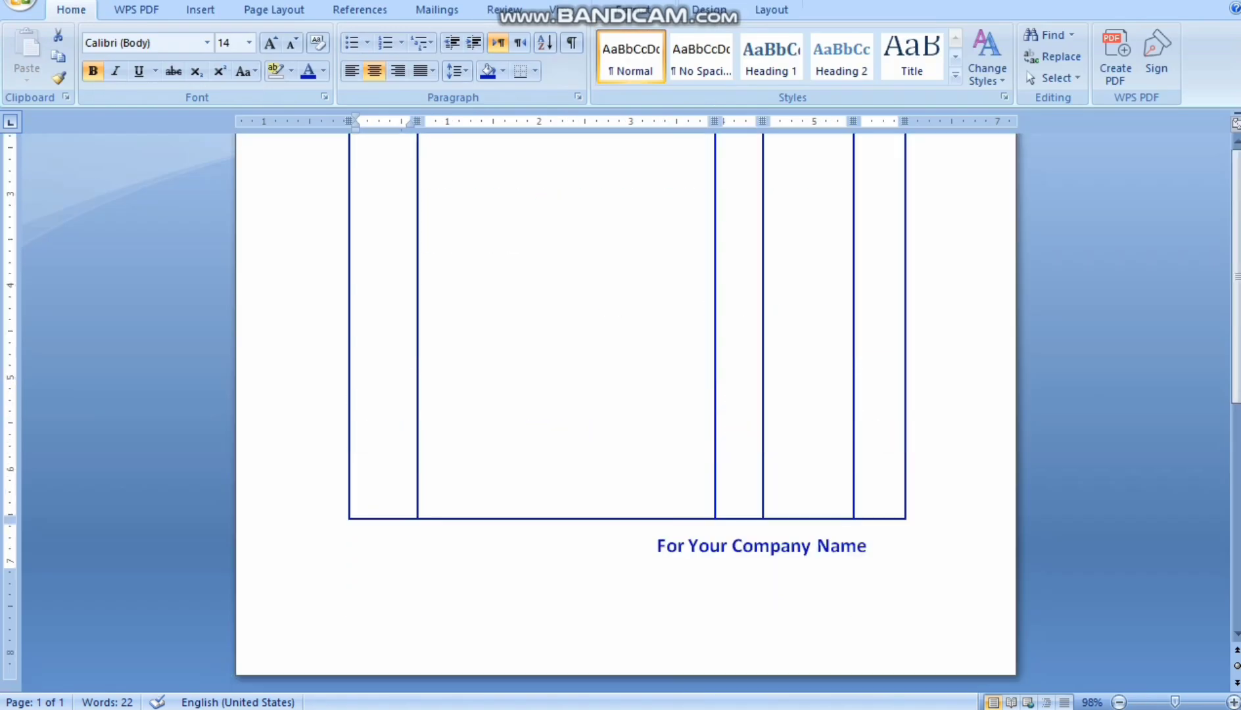
key("ctrl+F2")
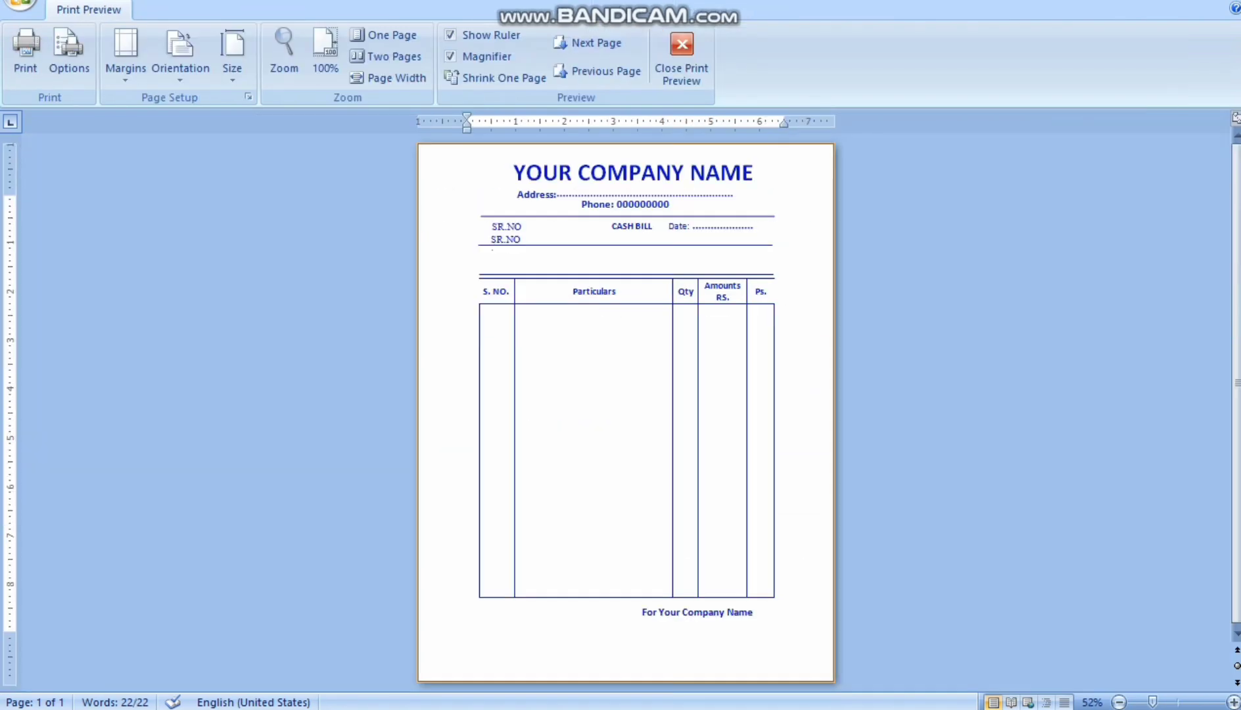